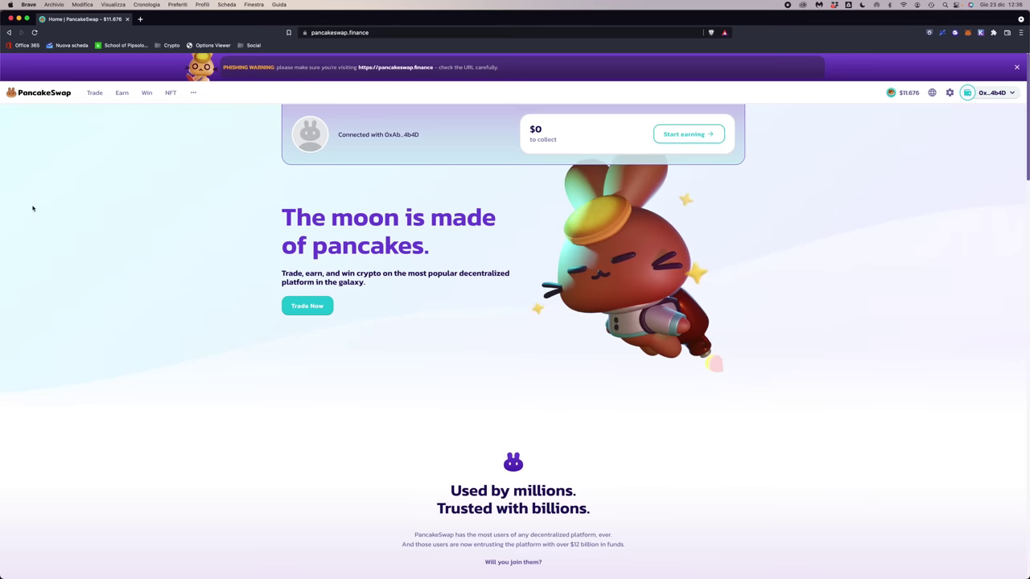
Step: Open the token exchange and choose XVS as the token to receive for BNB
mouse_move(94, 93)
left_click(104, 116)
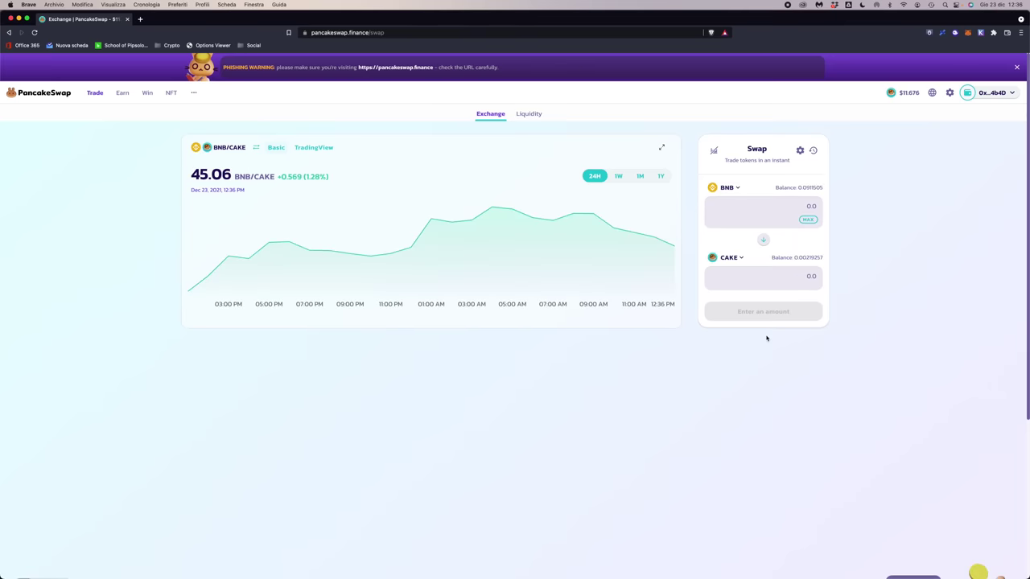
left_click(727, 189)
left_click(920, 263)
left_click(732, 259)
scroll(502, 332, "down", 1)
scroll(502, 332, "down", 5)
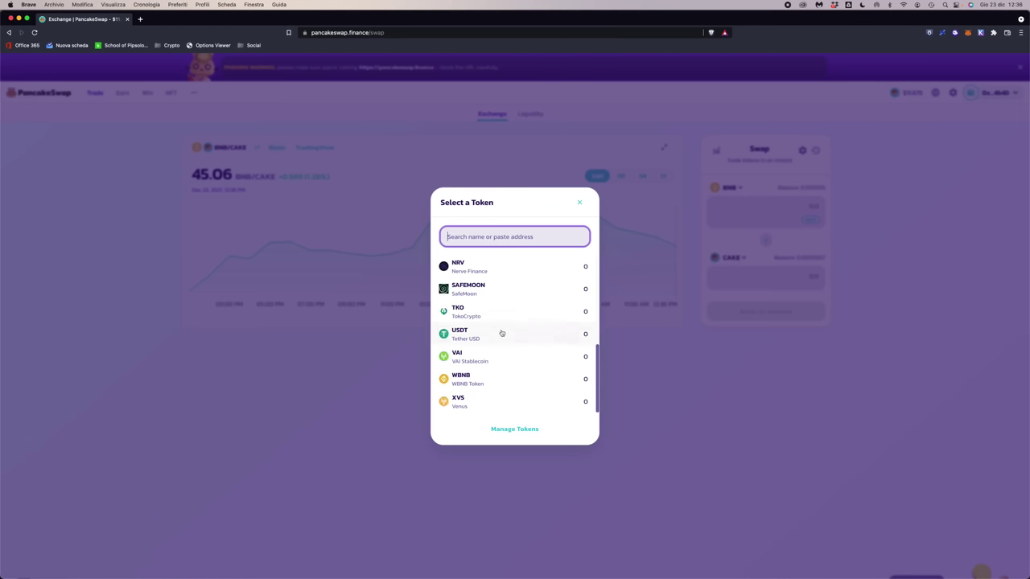
left_click(493, 403)
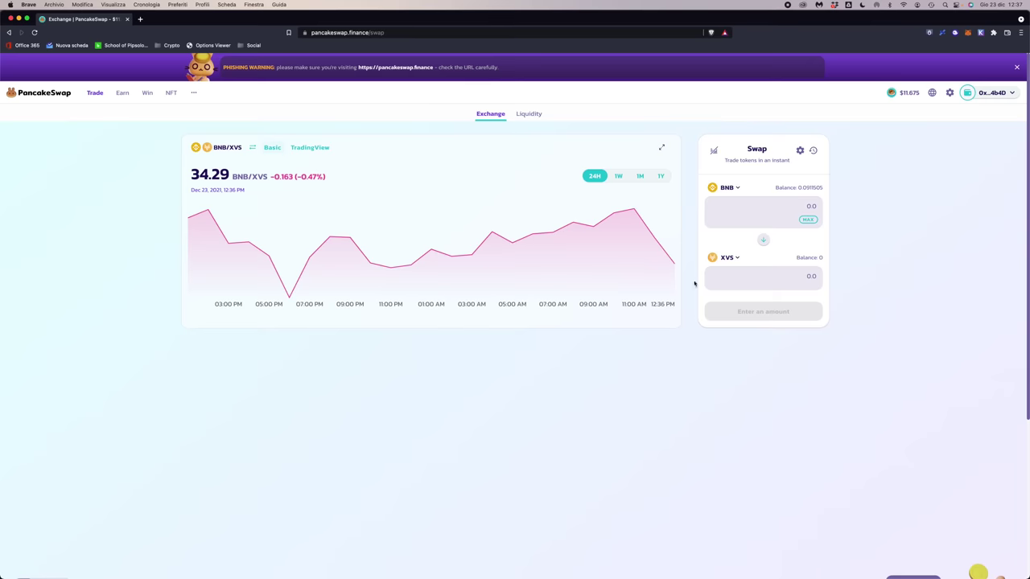
Step: Enable the PancakeSwap Extended list with 261 tokens in the token management settings and return to token selection
left_click(728, 257)
scroll(547, 334, "down", 15)
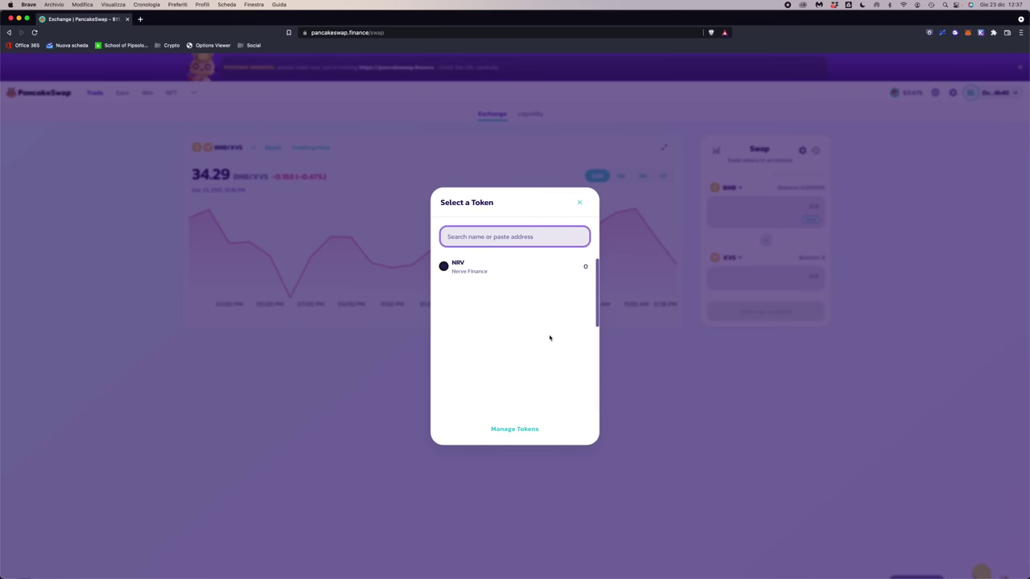
scroll(531, 349, "down", 5)
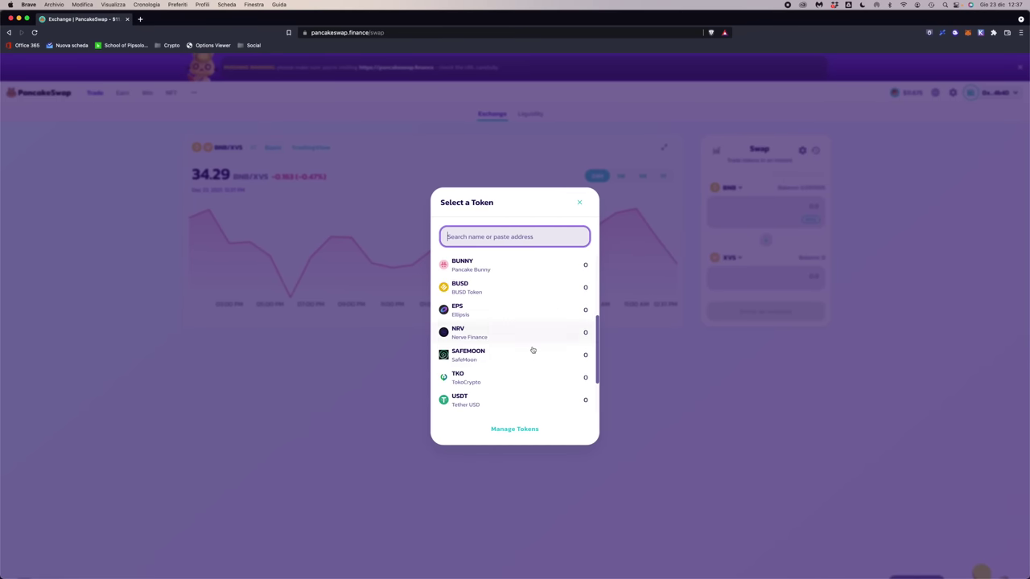
left_click(515, 428)
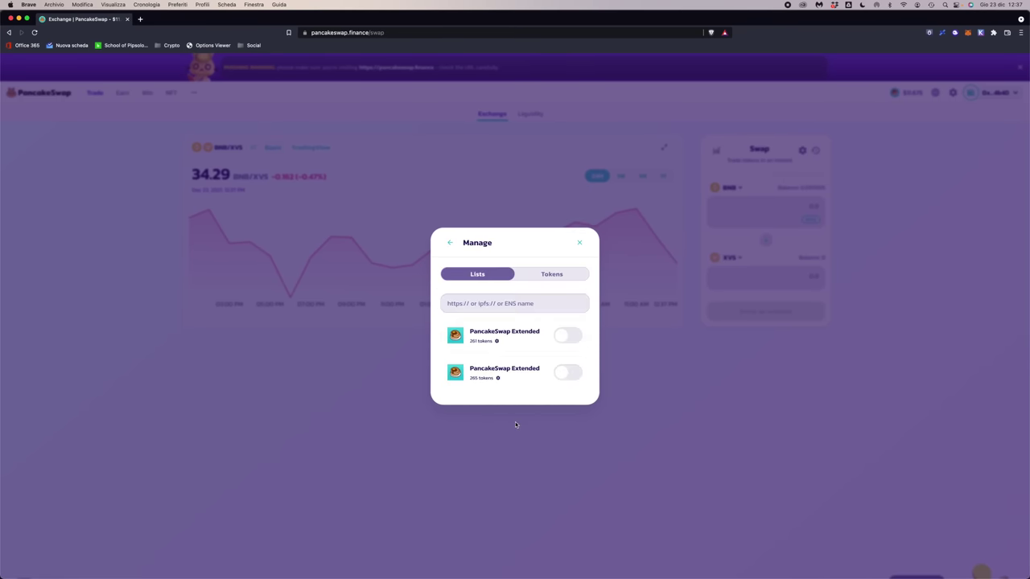
left_click(564, 334)
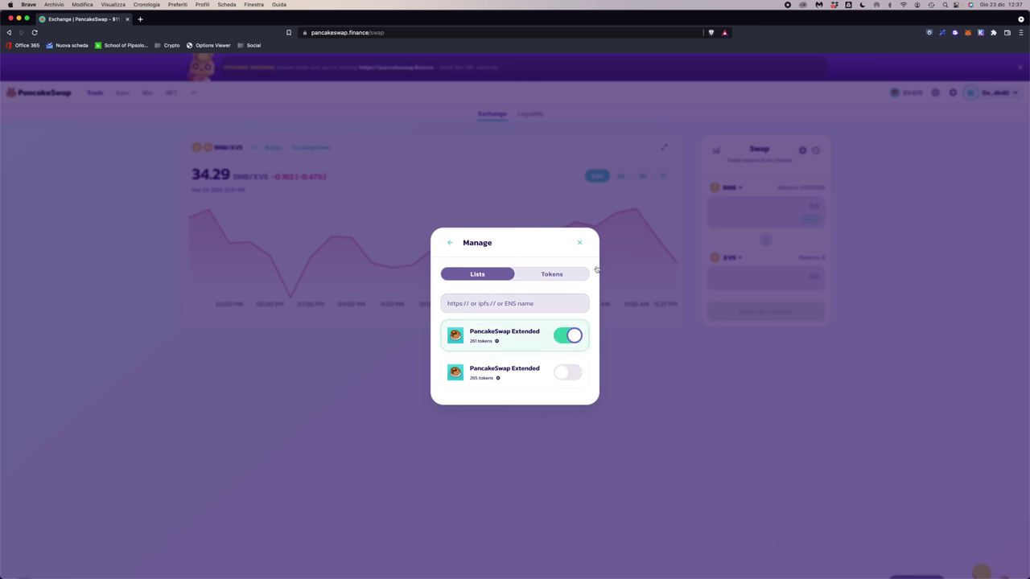
left_click(446, 244)
Step: Choose bDIGG from the extended token list as the token to receive for BNB
scroll(490, 343, "down", 5)
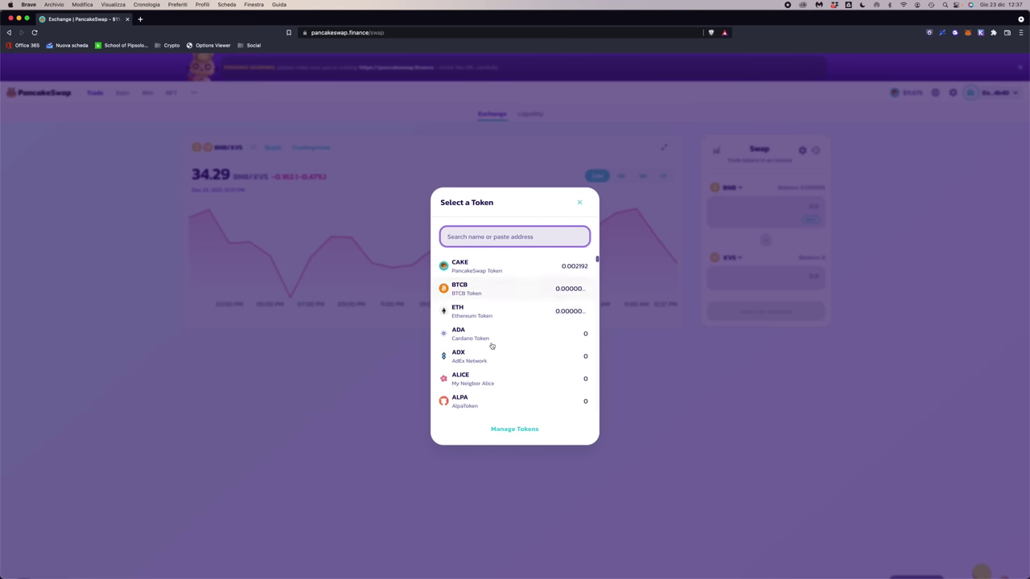
scroll(492, 344, "down", 5)
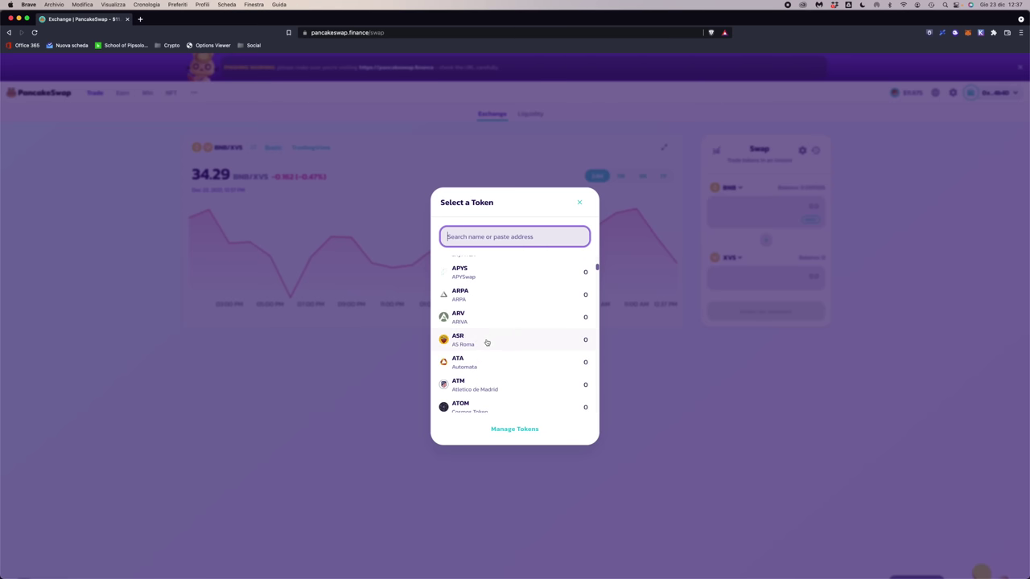
scroll(485, 345, "down", 5)
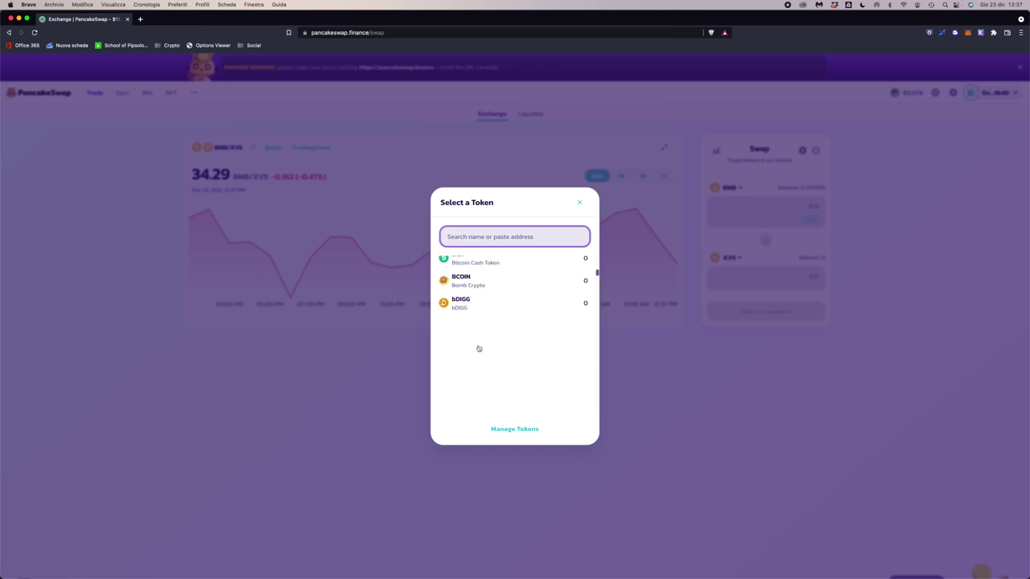
scroll(475, 346, "down", 5)
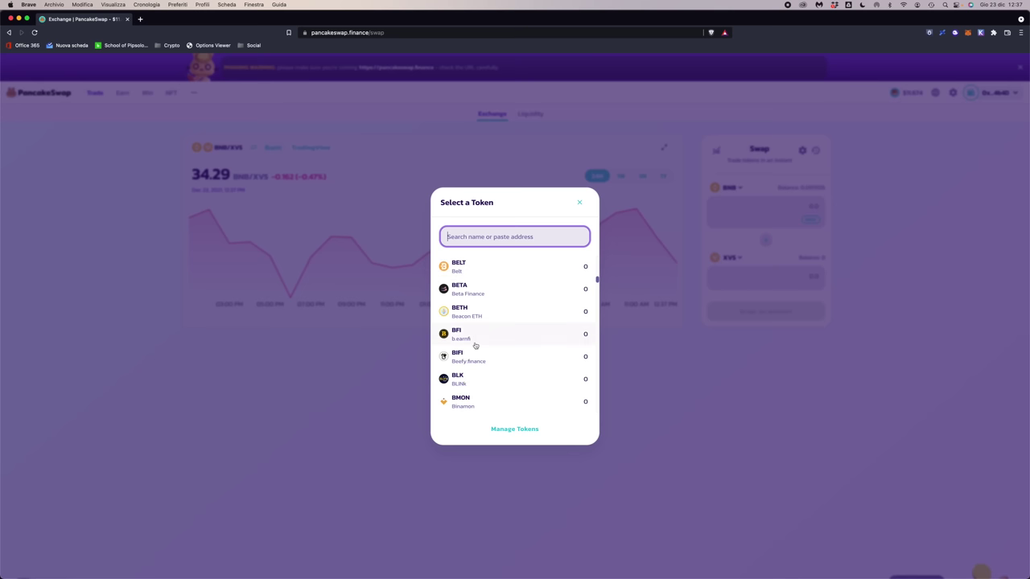
scroll(477, 346, "down", 2)
scroll(487, 345, "up", 5)
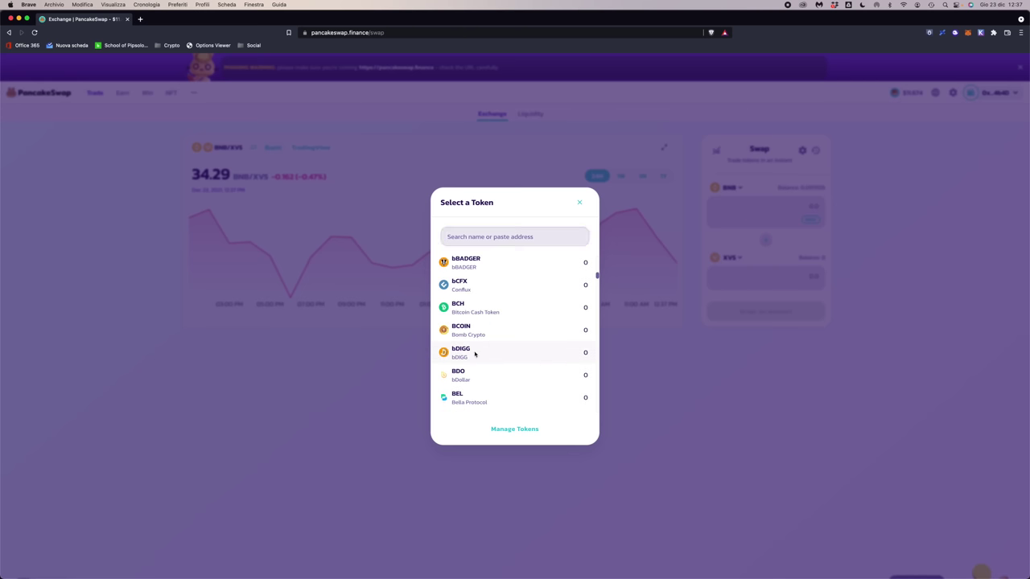
left_click(475, 354)
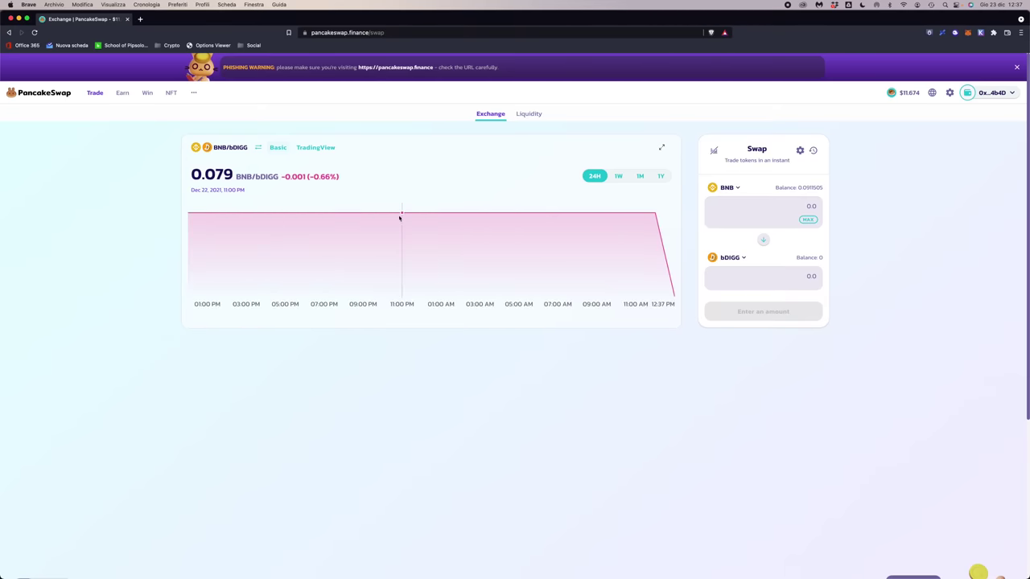
Step: Enter 1 BNB as the amount to swap, check the price impact, and raise the amount to 1111
left_click(767, 209)
type("1")
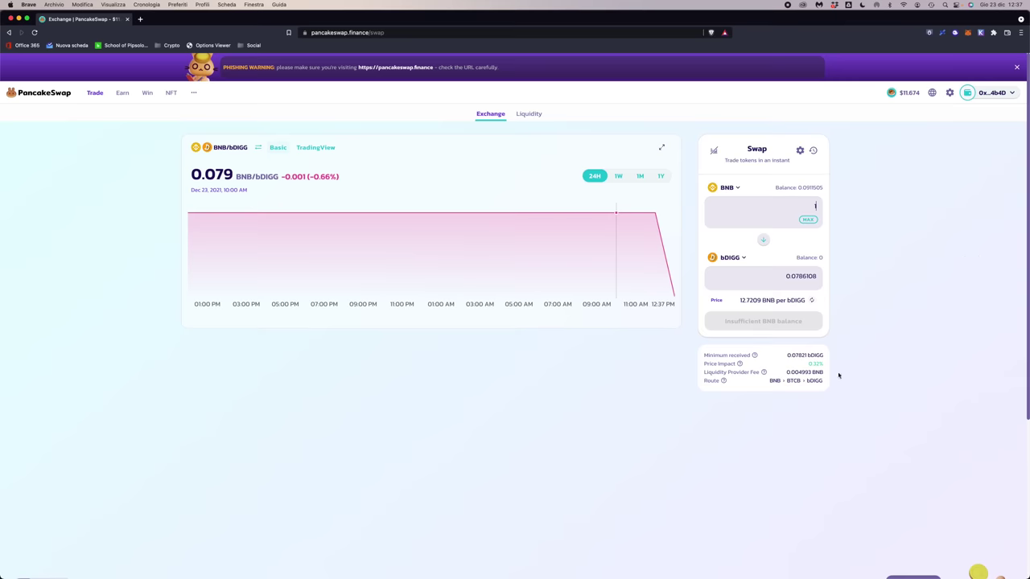
type("1")
left_click_drag(809, 364, 827, 368)
left_click(820, 372)
type("111")
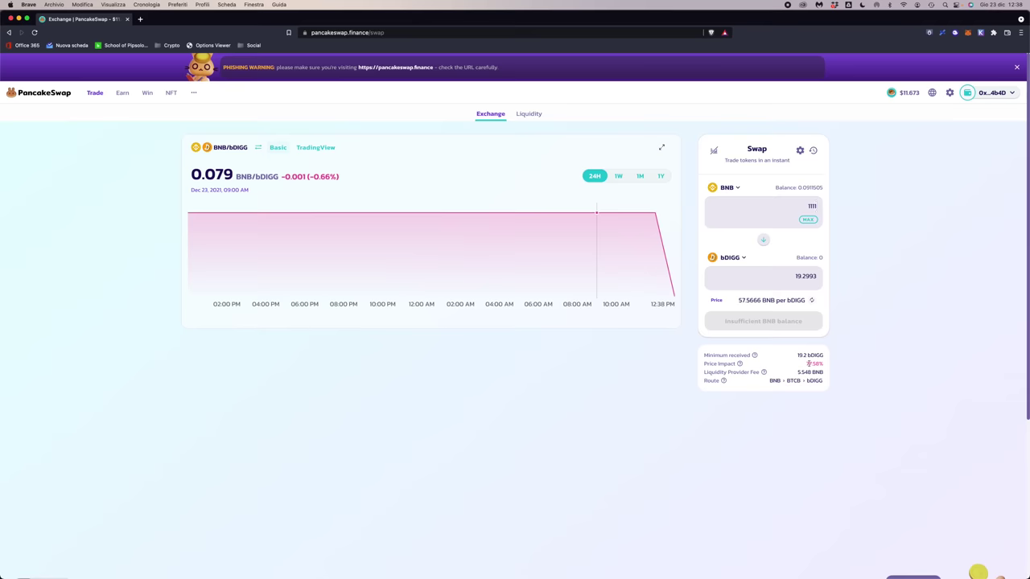
Step: Examine the price impact of the 1111 BNB swap, its explanation, and the swap route
left_click_drag(804, 363, 832, 366)
left_click(833, 367)
mouse_move(740, 366)
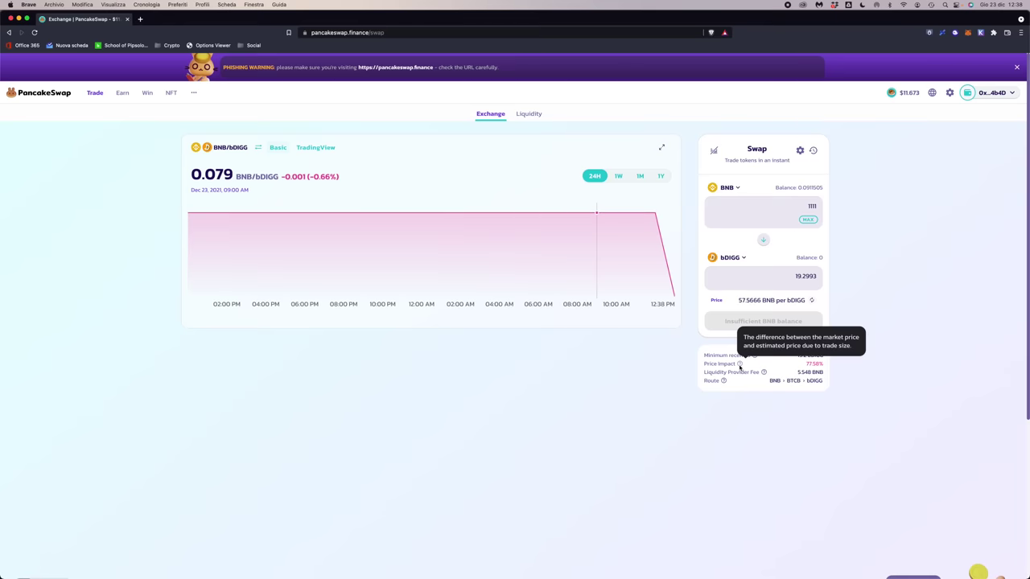
scroll(770, 383, "down", 1)
left_click_drag(770, 383, 825, 382)
left_click(796, 379)
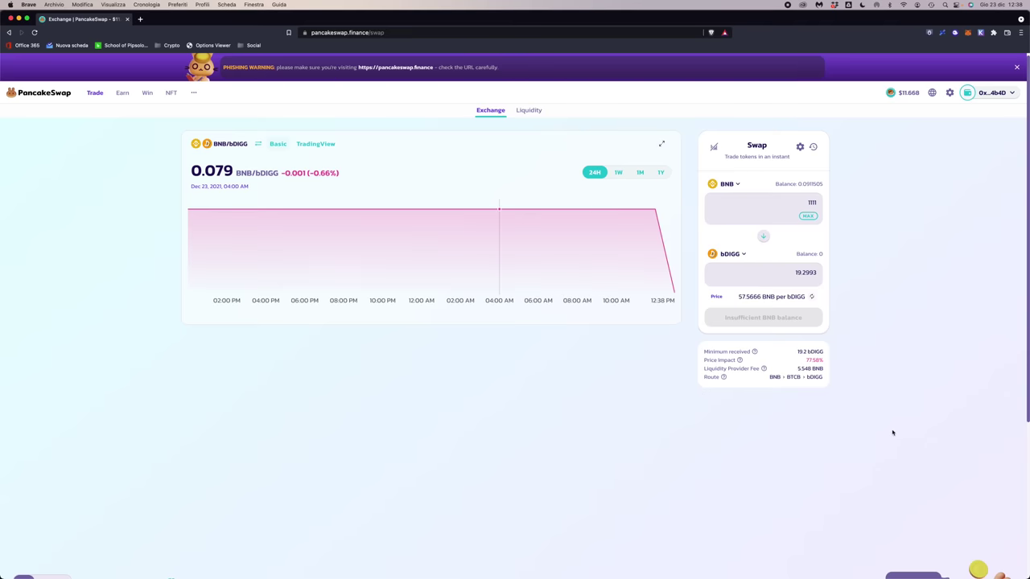
scroll(893, 428, "down", 3)
scroll(889, 426, "up", 3)
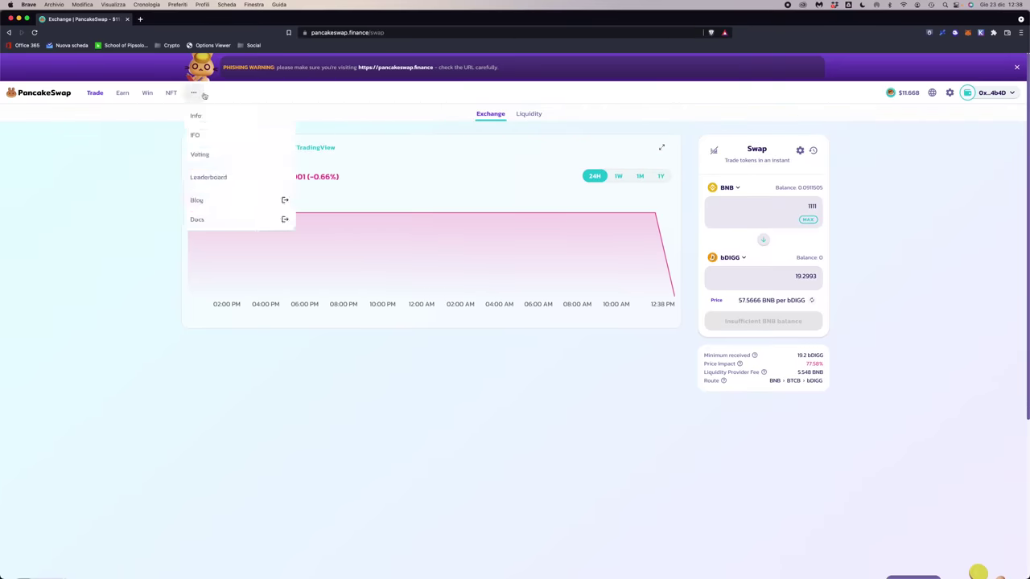
Step: Open the PancakeSwap Info analytics in a separate browser tab and show the overview of all pools
mouse_move(193, 95)
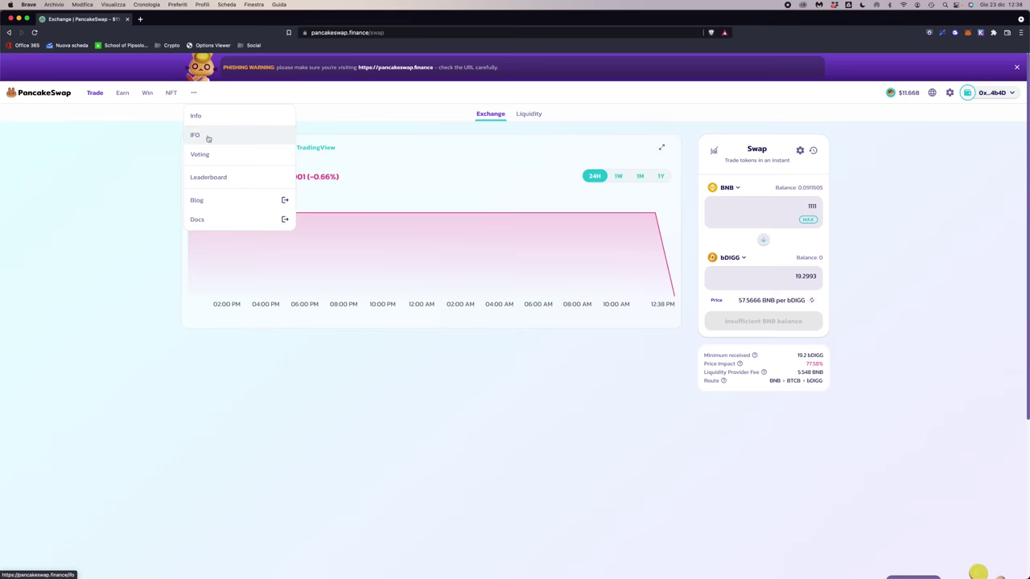
left_click(198, 116)
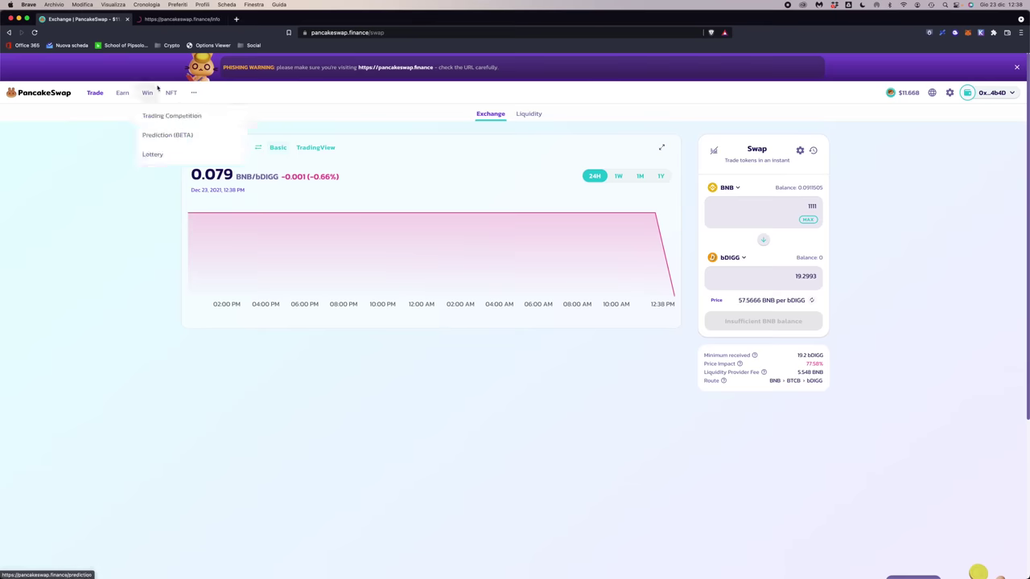
left_click(170, 25)
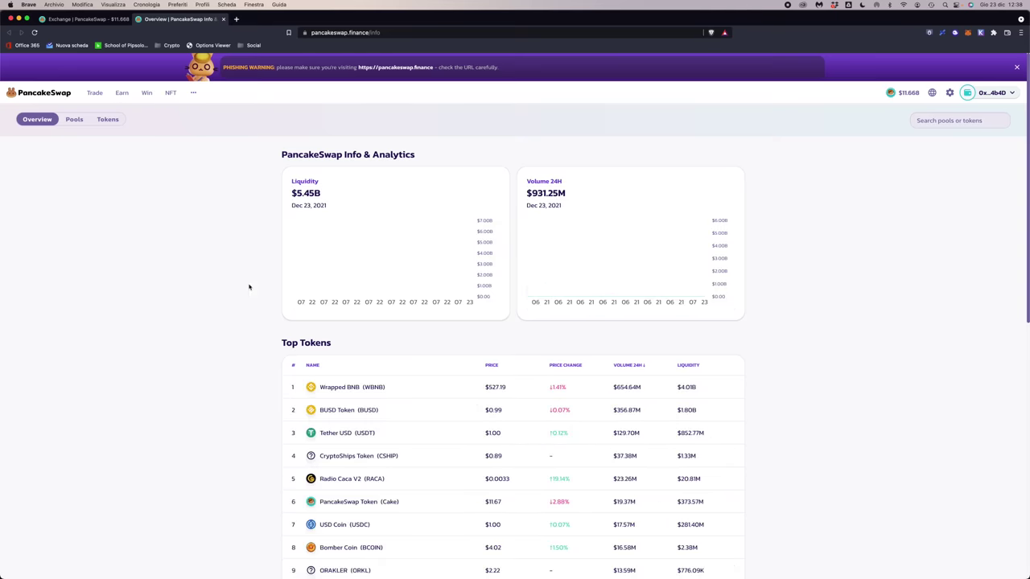
left_click(82, 121)
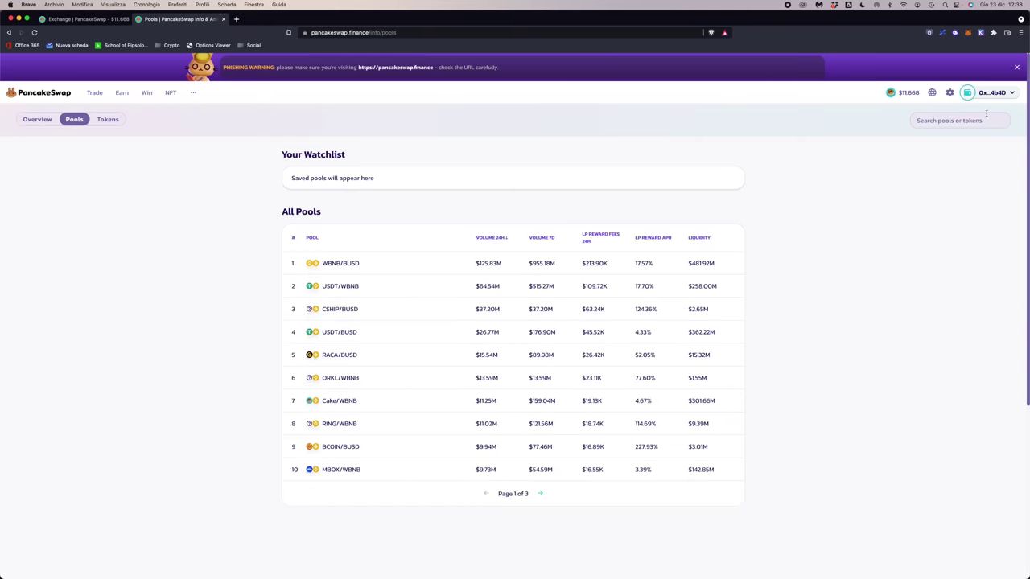
Step: Search the pools and tokens for "bdigg" and compare the results with the swap details on the exchange page
left_click(956, 120)
type("bdigg")
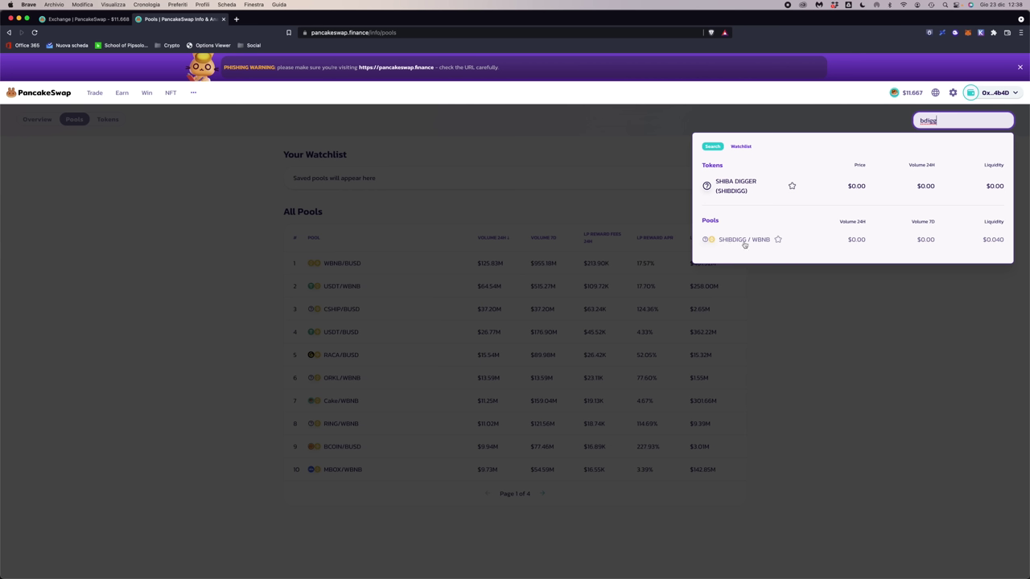
left_click(84, 21)
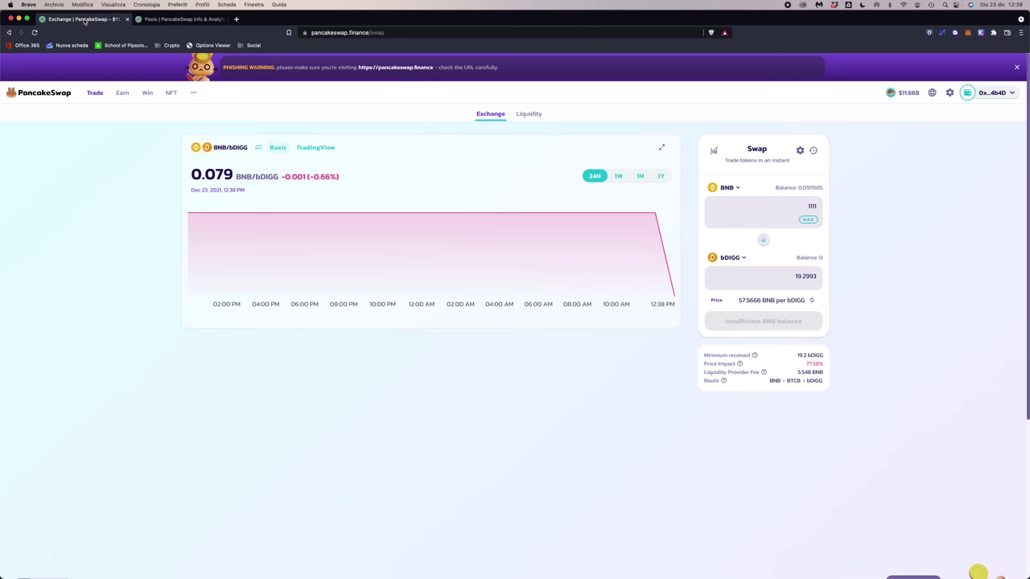
left_click(138, 21)
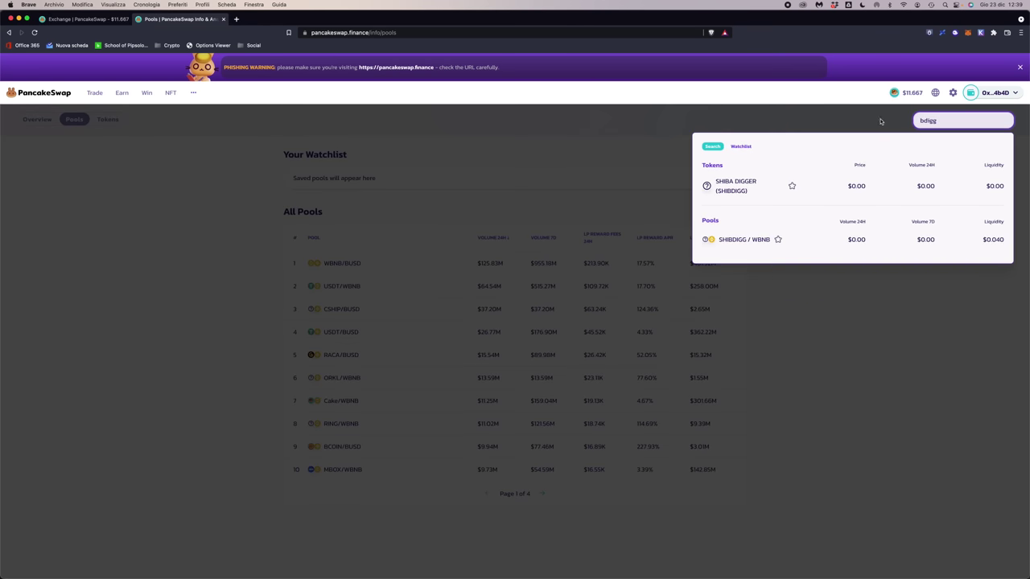
Step: Replace the pool search term with "btcb"
key("BackSpace")
key("BackSpace")
key("BackSpace")
key("BackSpace")
type("tcb")
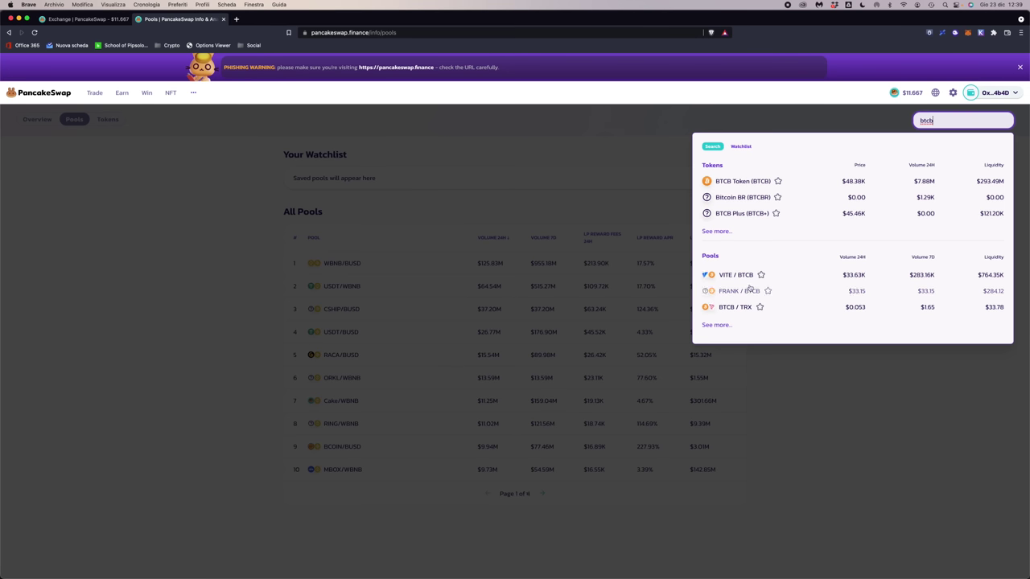
Step: Expand the full list of BTCB pool results and look through it for a bDIGG pair
left_click(712, 325)
scroll(773, 316, "down", 1)
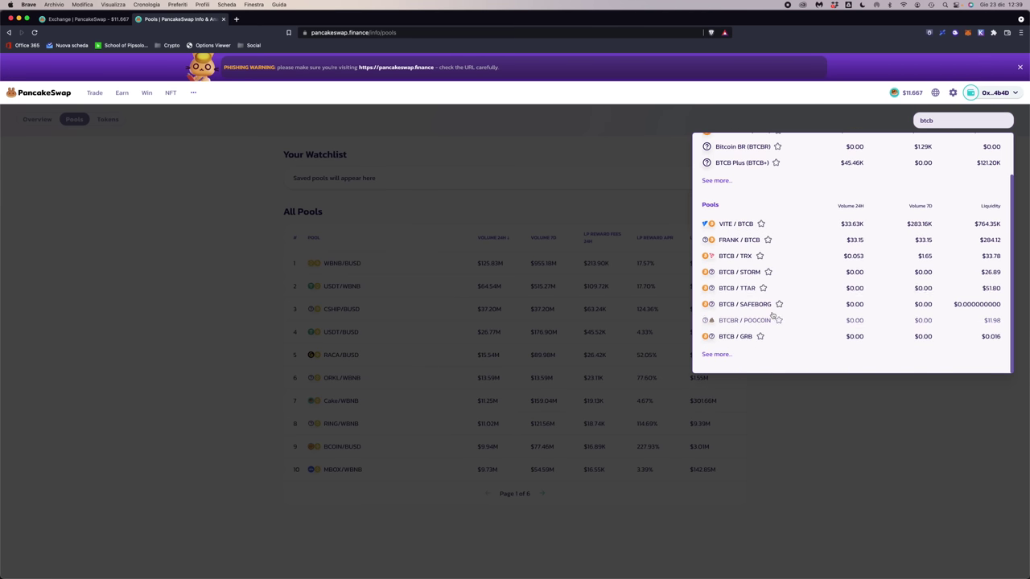
left_click(722, 356)
scroll(817, 326, "down", 2)
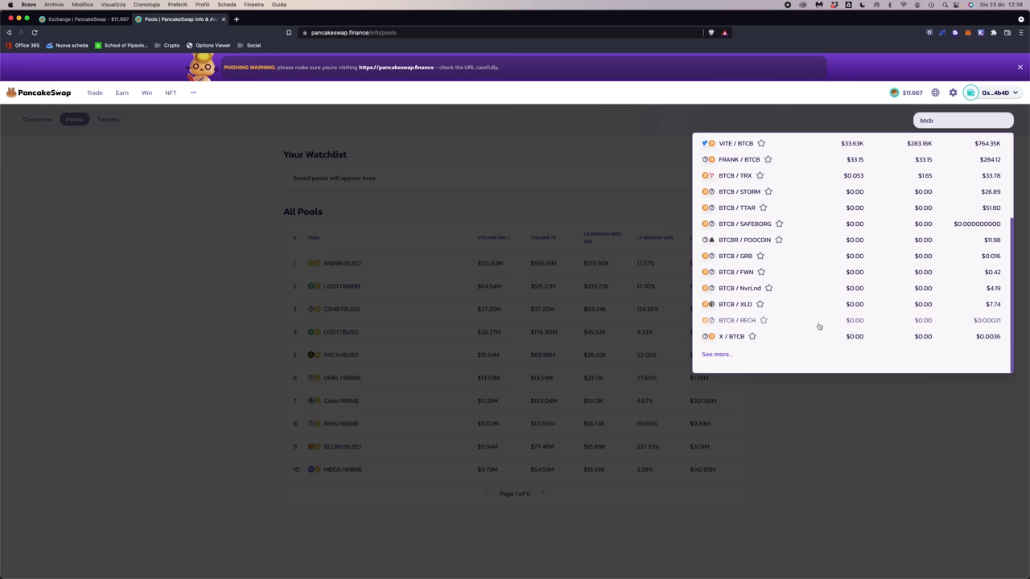
left_click(712, 356)
scroll(925, 265, "up", 5)
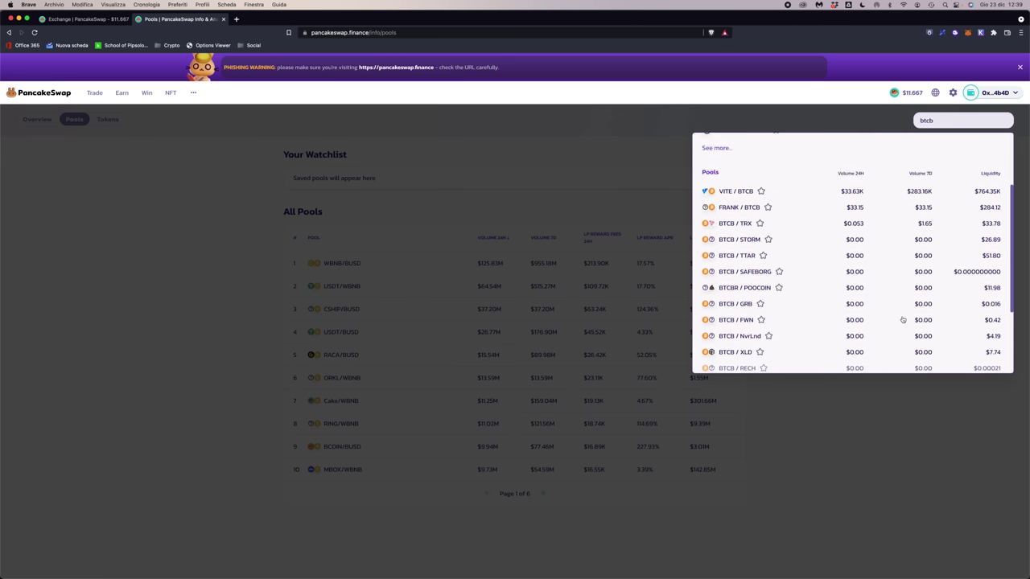
scroll(748, 297, "down", 3)
scroll(748, 298, "down", 4)
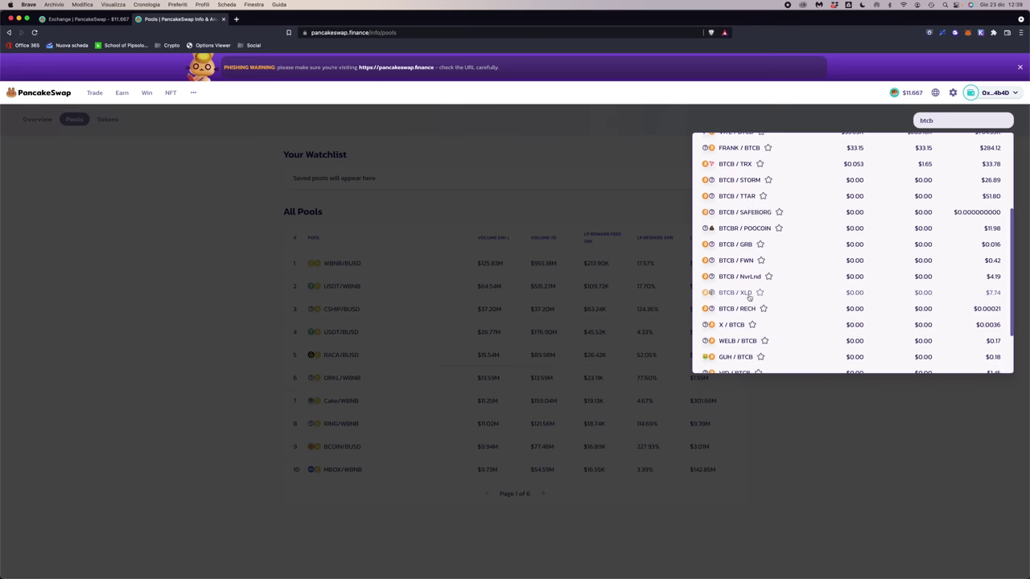
left_click(712, 356)
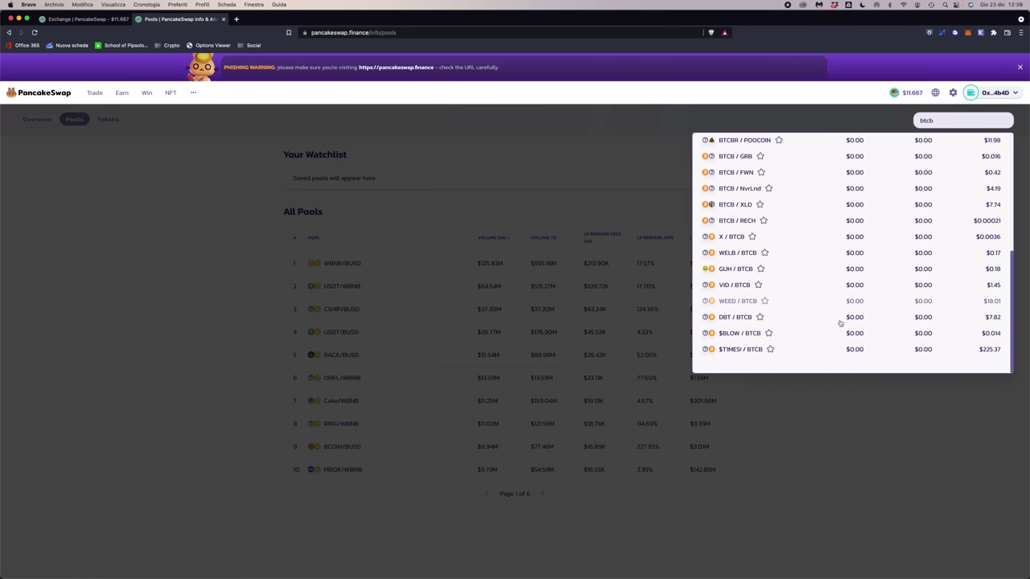
scroll(733, 353, "up", 3)
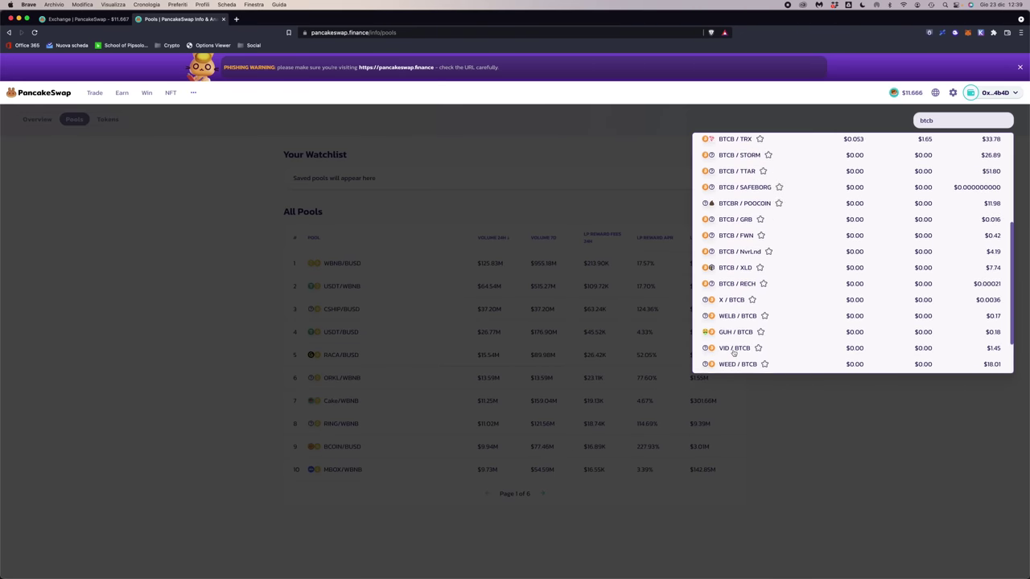
scroll(734, 354, "up", 1)
scroll(733, 352, "up", 1)
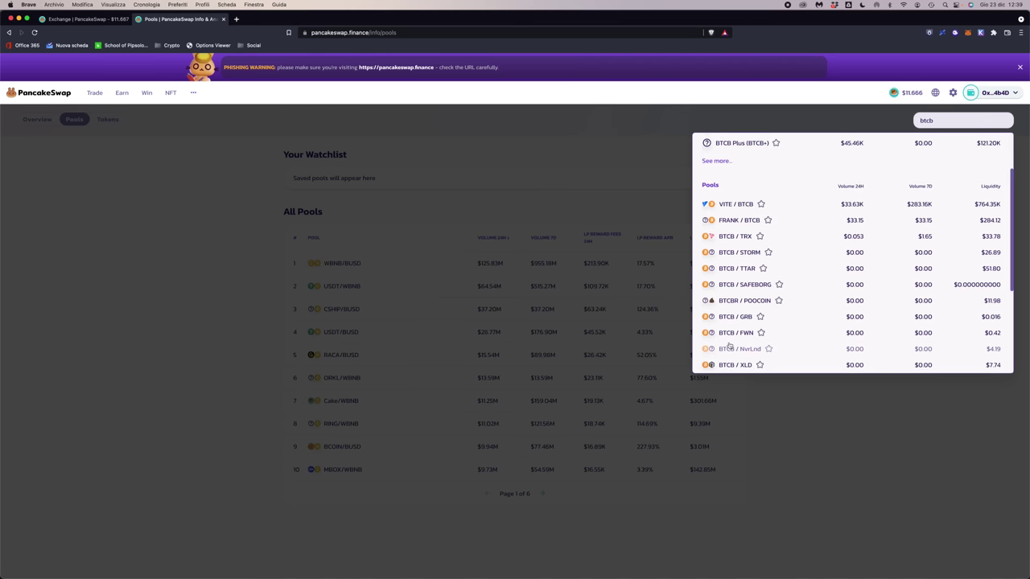
Step: Search the pools for "bdigg" again and close the search results
double_click(943, 121)
type("bdigg")
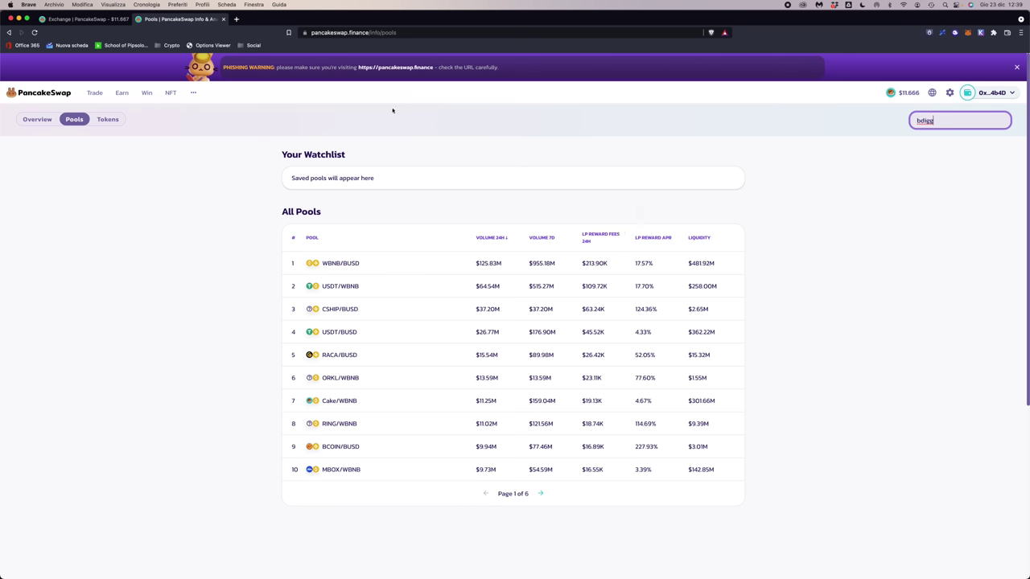
left_click(938, 141)
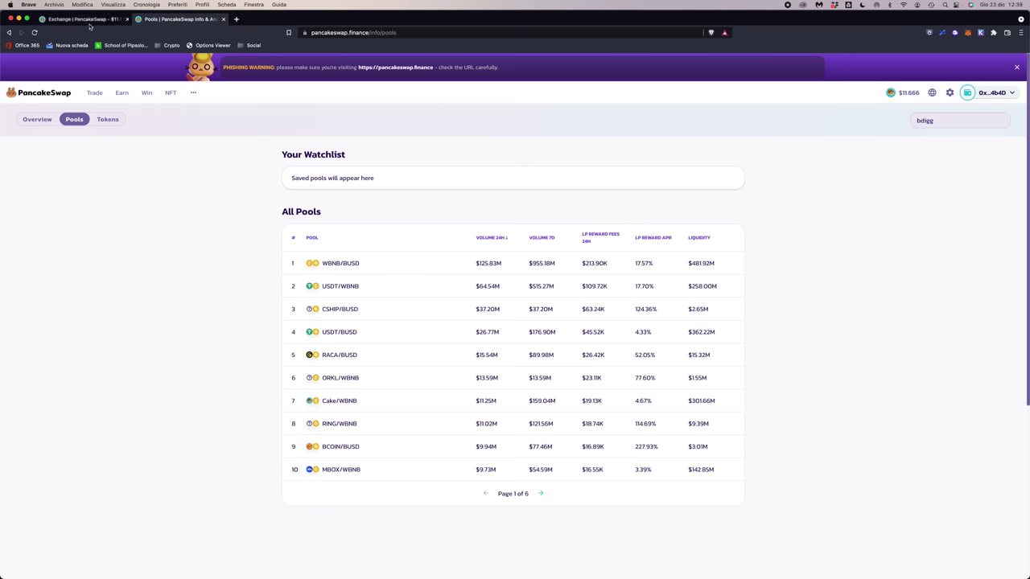
Step: Compare the liquidity figures in the pools list with the BNB to bDIGG swap details and check the swap settings
key("ctrl+shift+Tab")
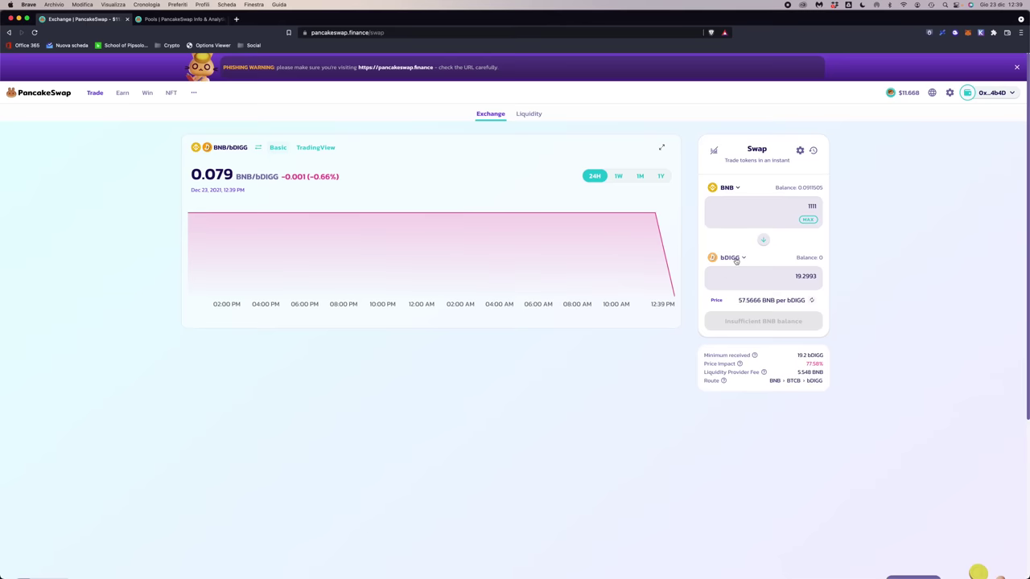
left_click(185, 19)
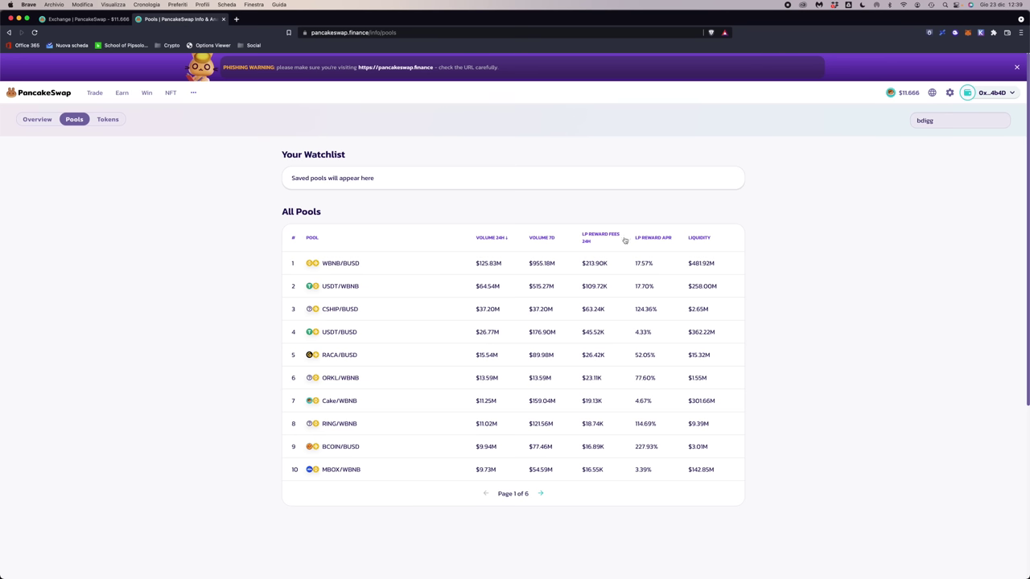
left_click_drag(722, 240, 688, 238)
key("ctrl+Tab")
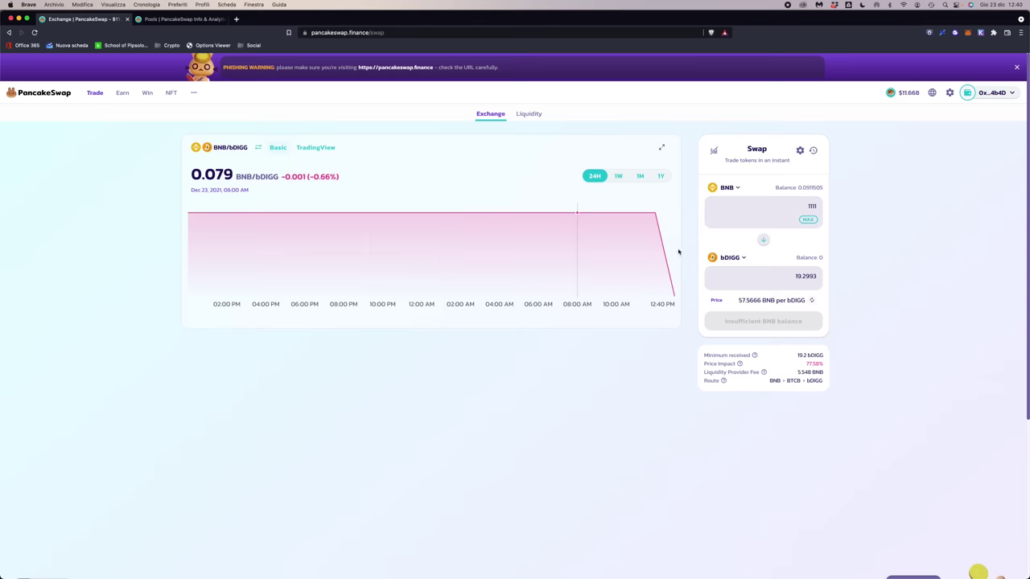
left_click(800, 150)
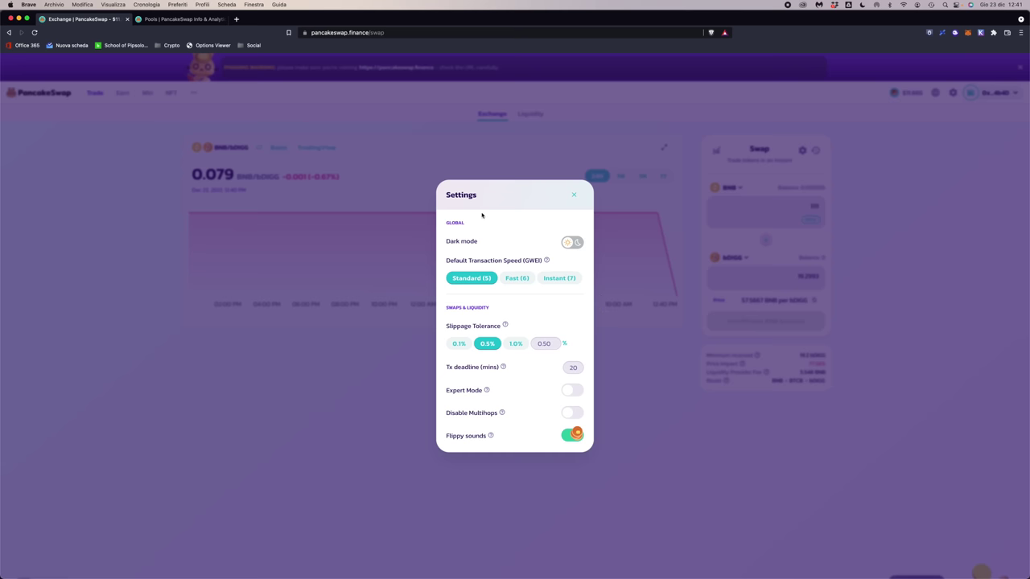
left_click(574, 195)
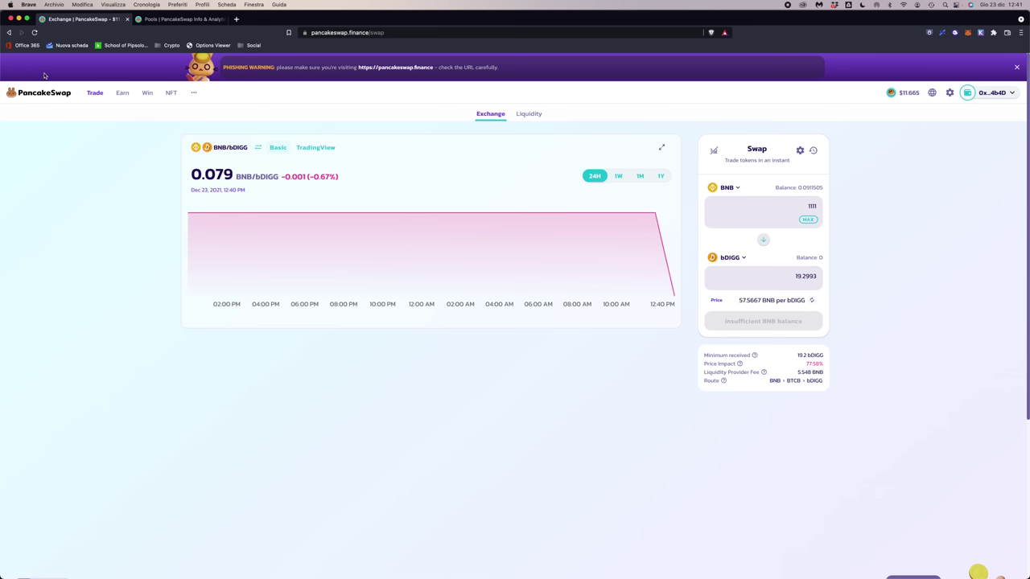
Step: Start adding liquidity from the Liquidity page with BNB and CAKE as the token pair
mouse_move(102, 94)
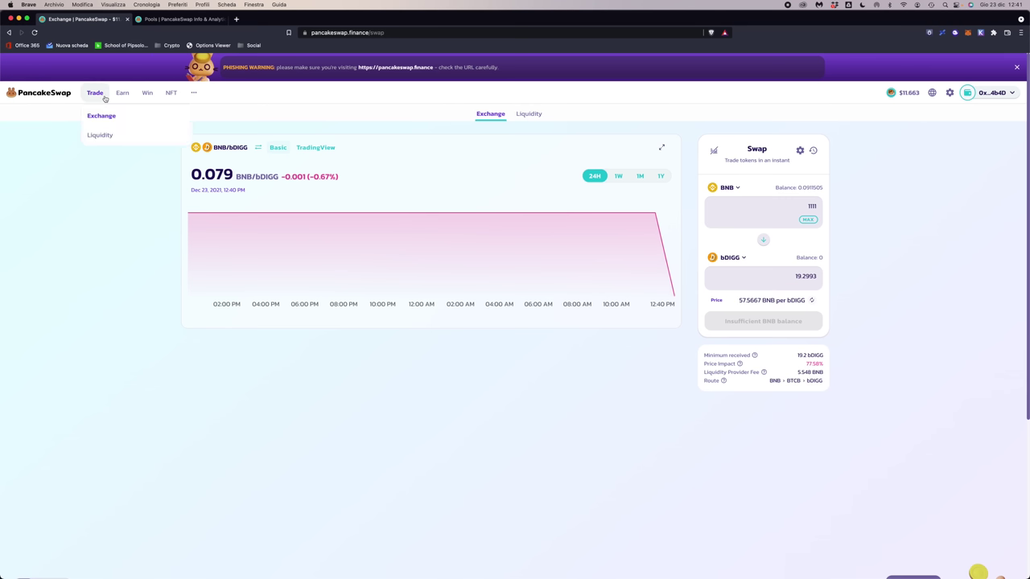
left_click(94, 135)
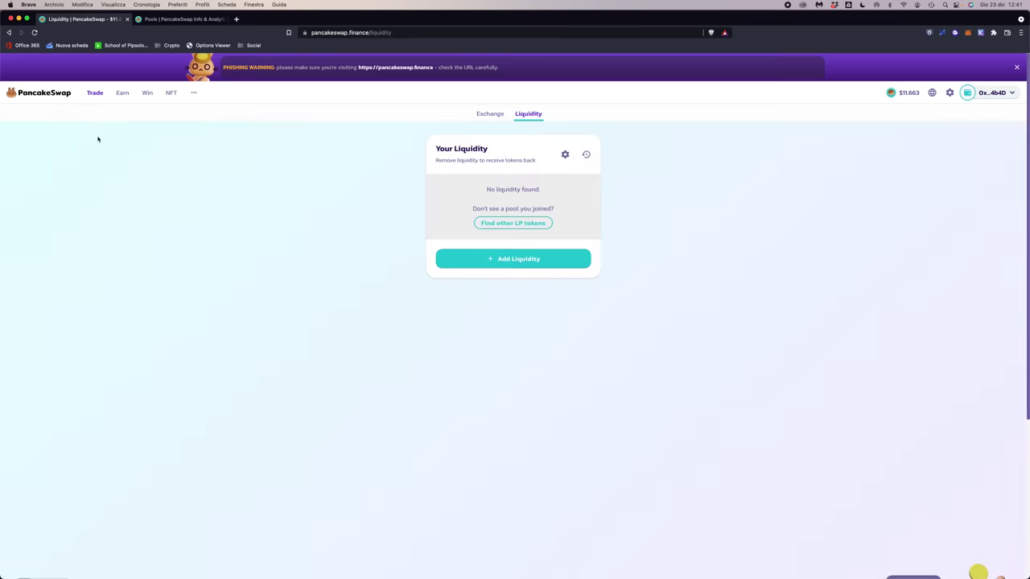
mouse_move(95, 94)
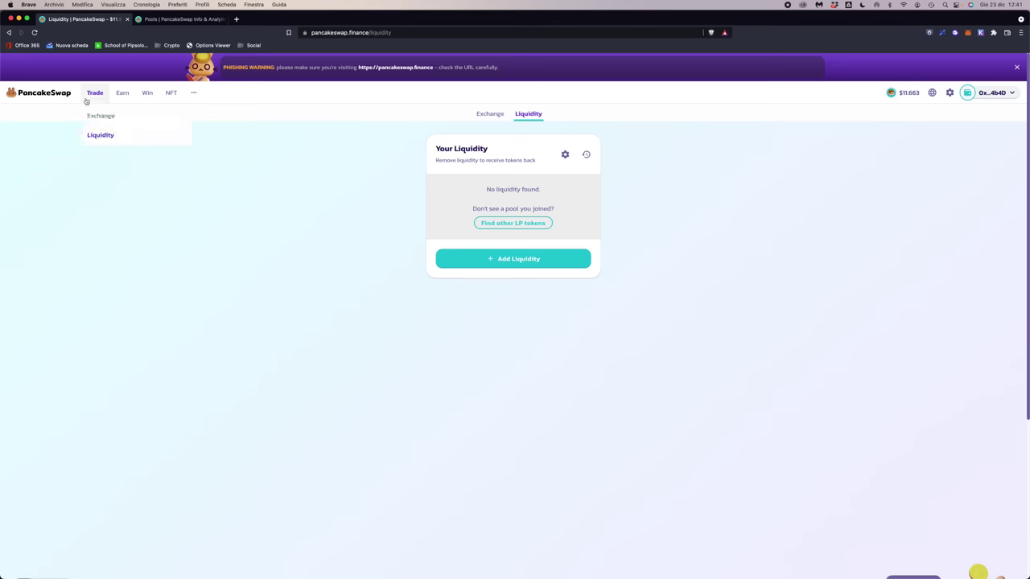
left_click(500, 261)
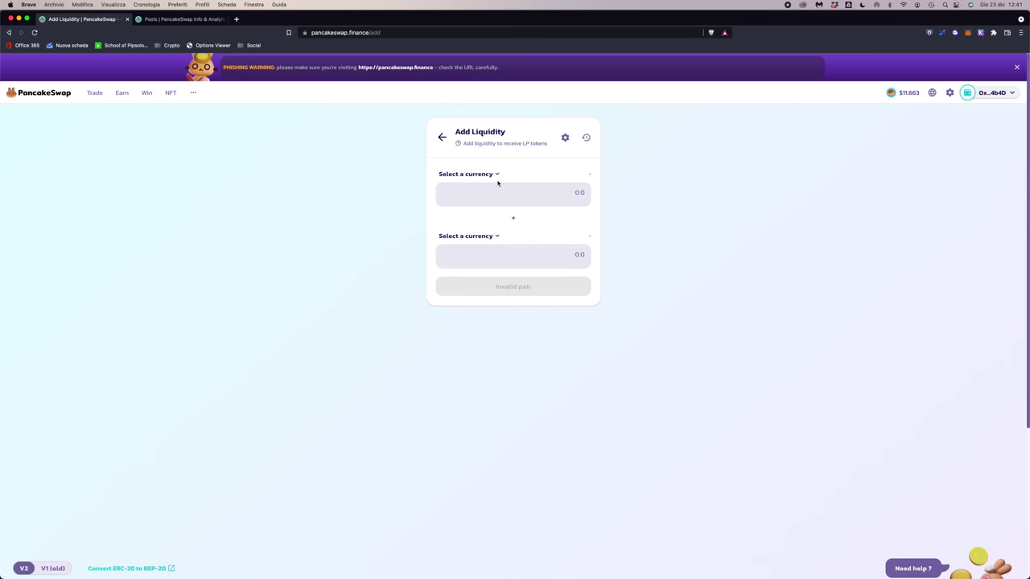
left_click(489, 175)
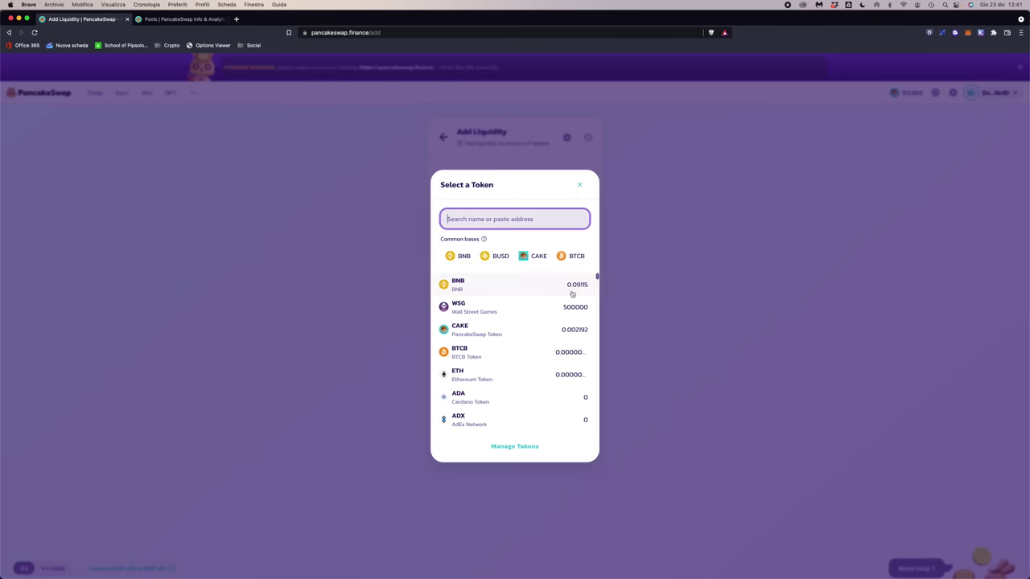
left_click(572, 295)
left_click(491, 244)
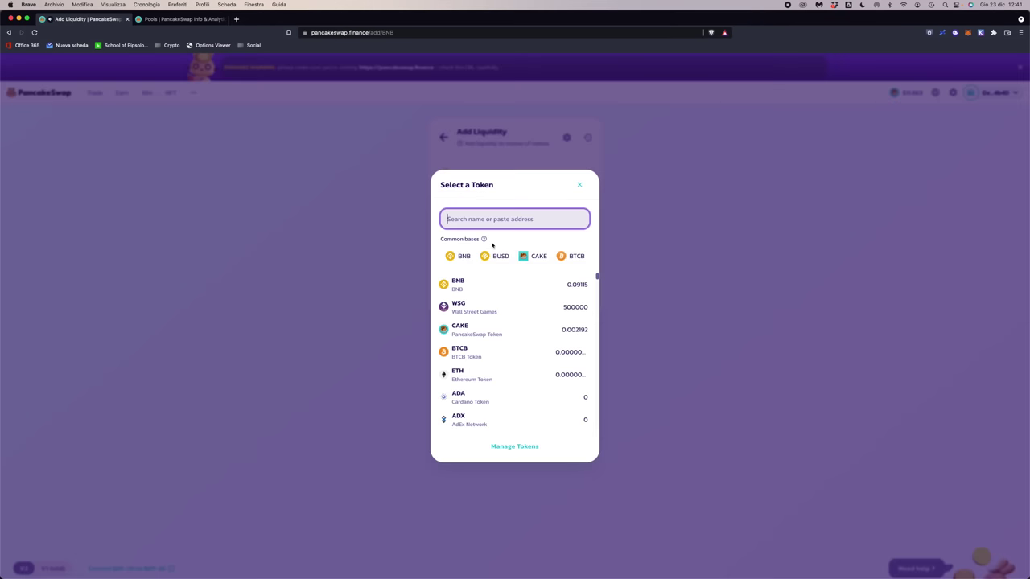
left_click(488, 330)
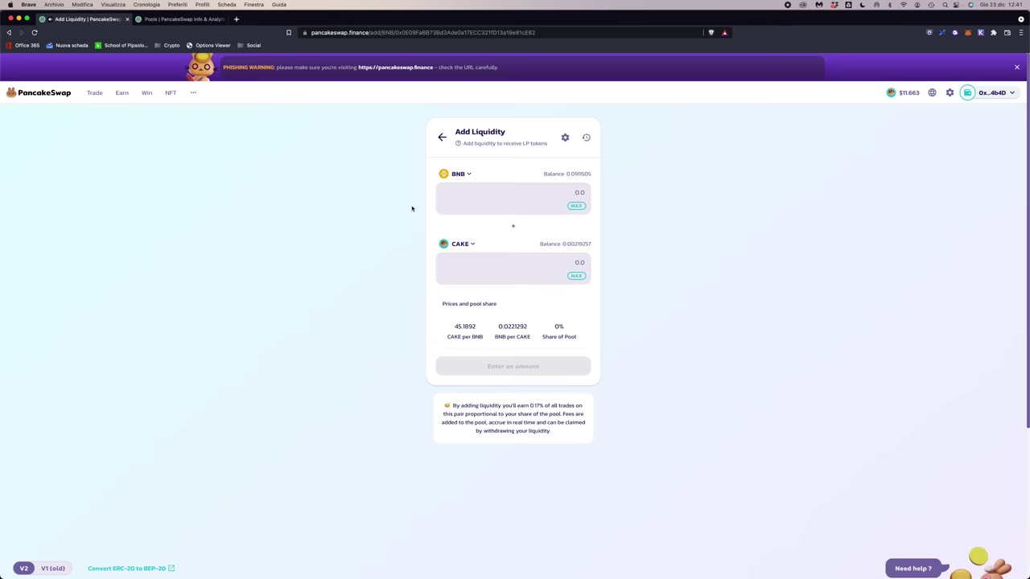
Step: Set the CAKE amount to the full available balance and approve CAKE access in the MetaMask wallet
left_click(576, 276)
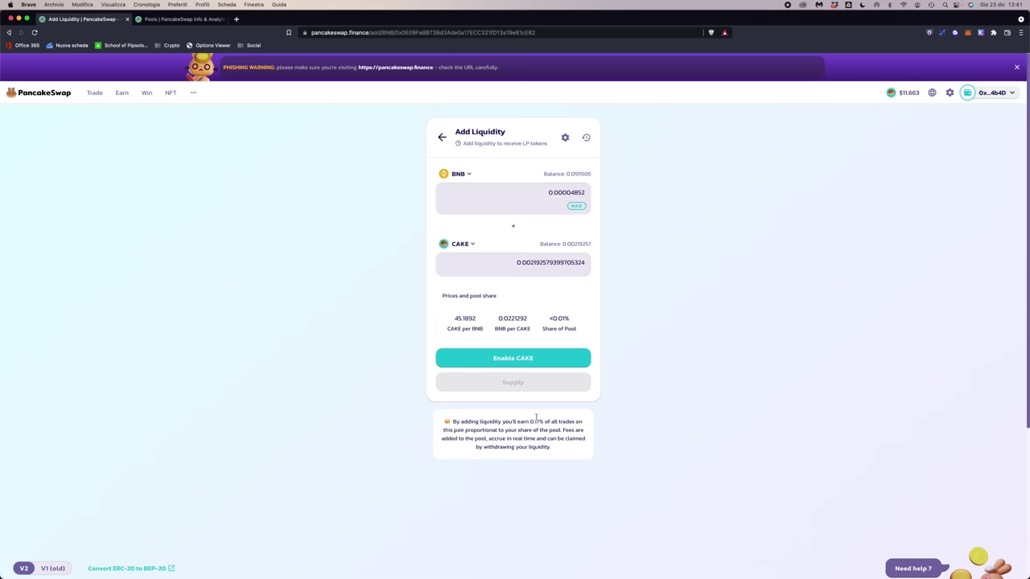
left_click(520, 369)
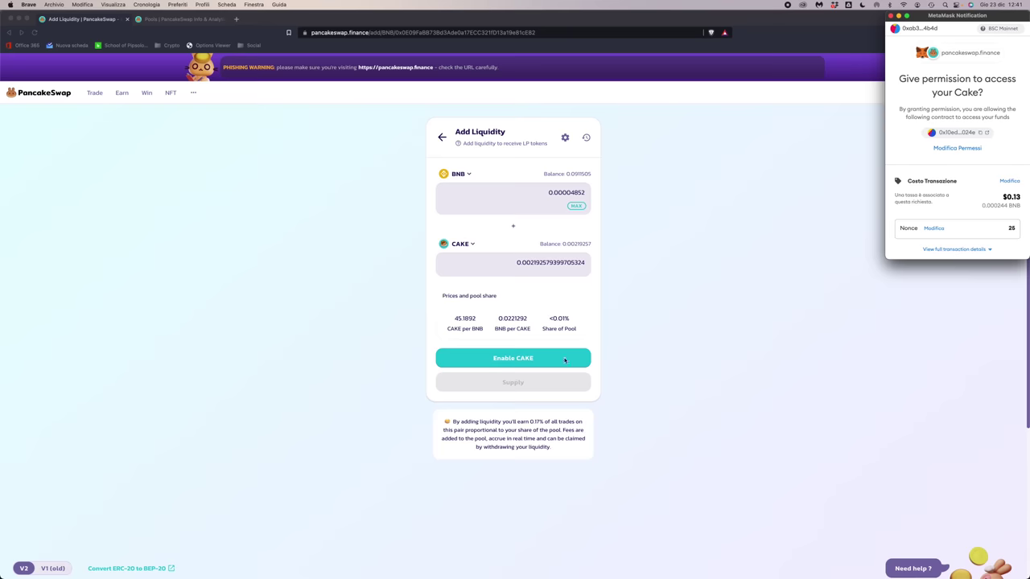
scroll(972, 193, "down", 2)
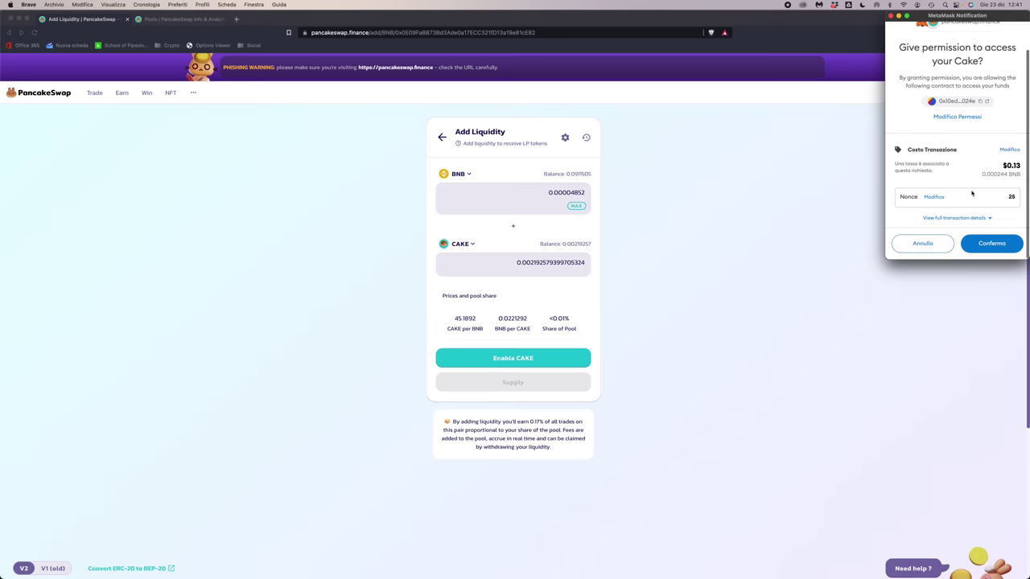
left_click(1004, 248)
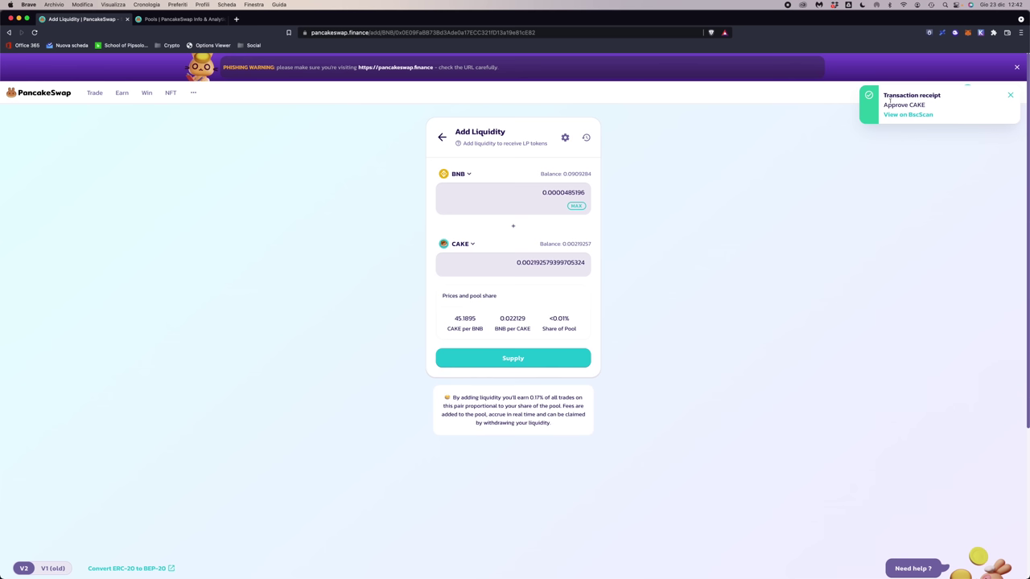
Step: Supply the BNB/CAKE liquidity, confirm the transaction in MetaMask, and review the note on earned trading fees
left_click(515, 358)
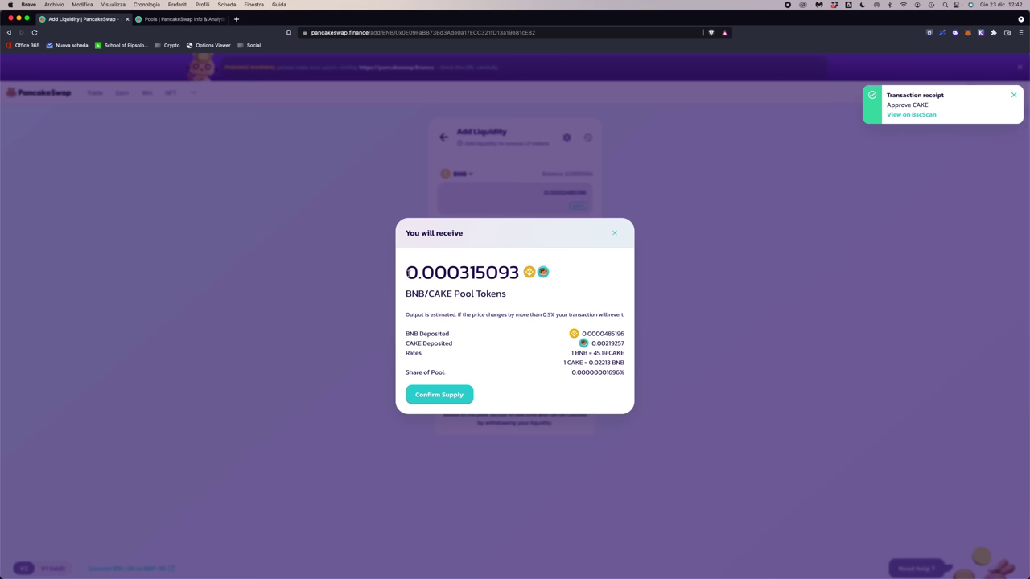
left_click_drag(404, 273, 523, 299)
left_click(497, 291)
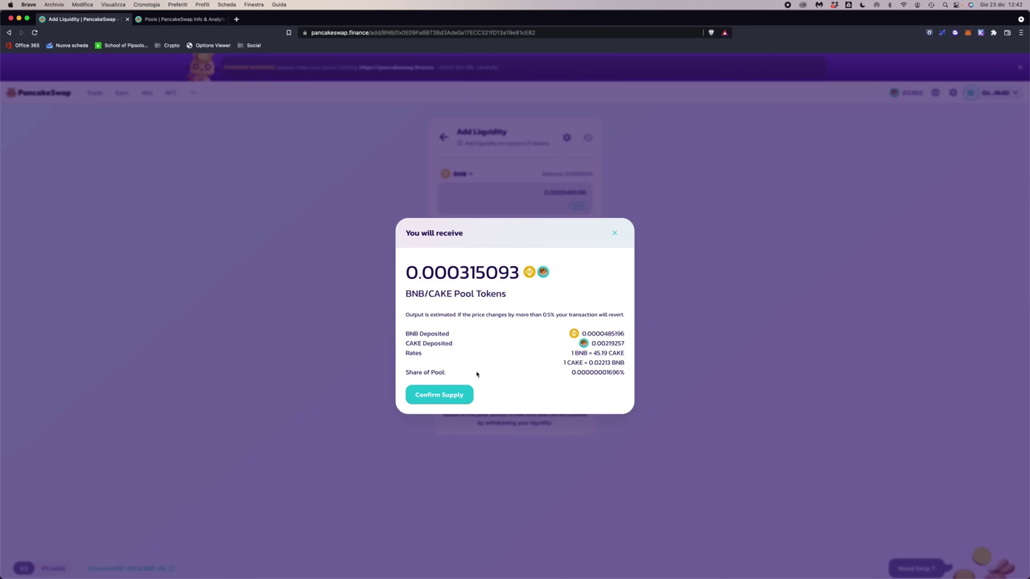
left_click(439, 394)
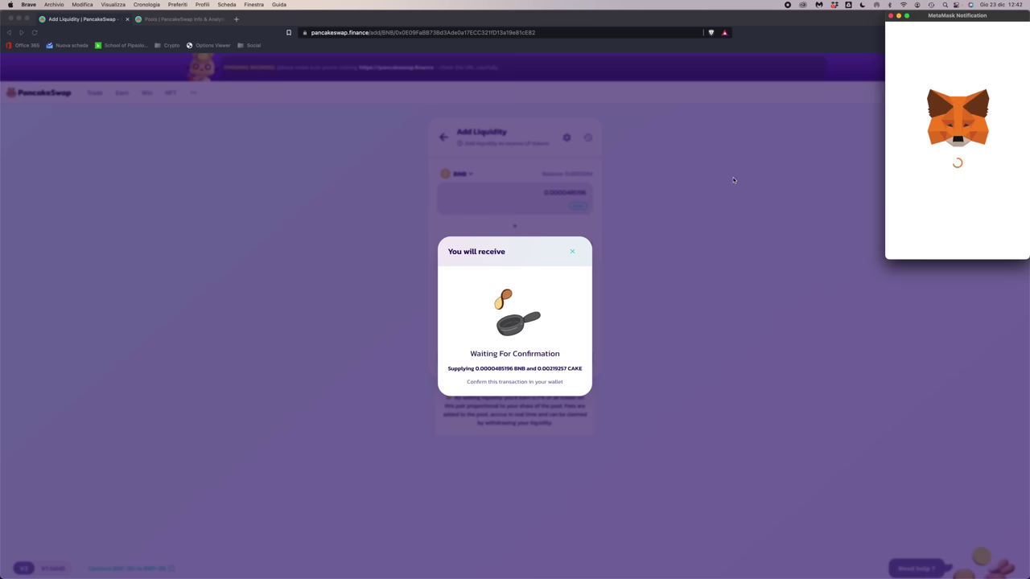
scroll(1002, 237, "down", 3)
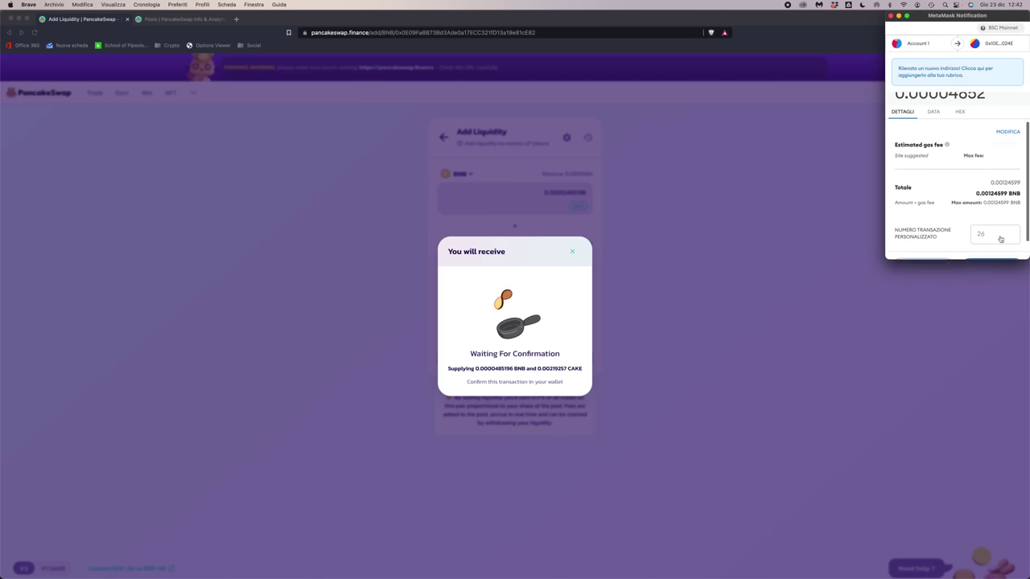
left_click(995, 246)
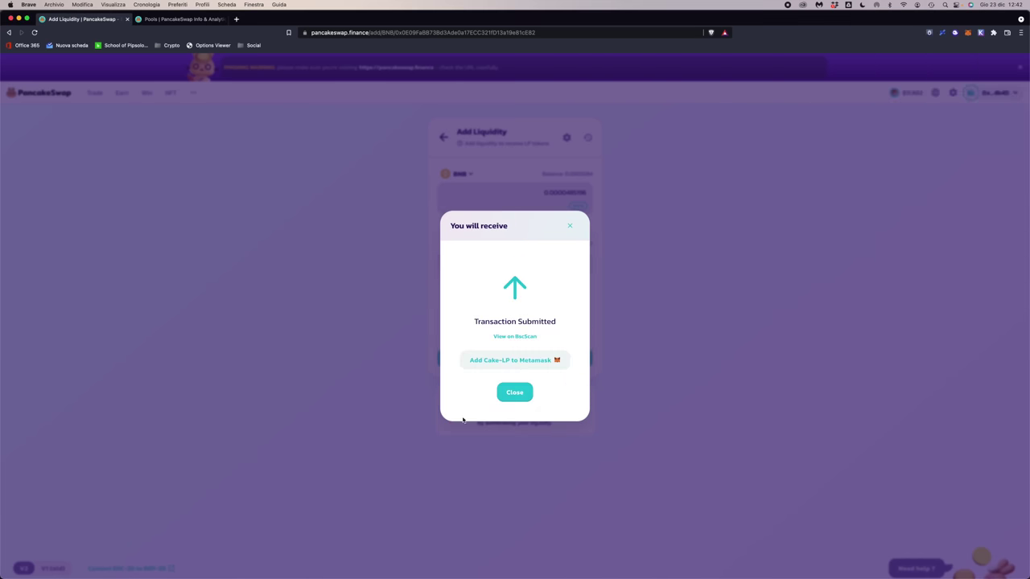
left_click(514, 393)
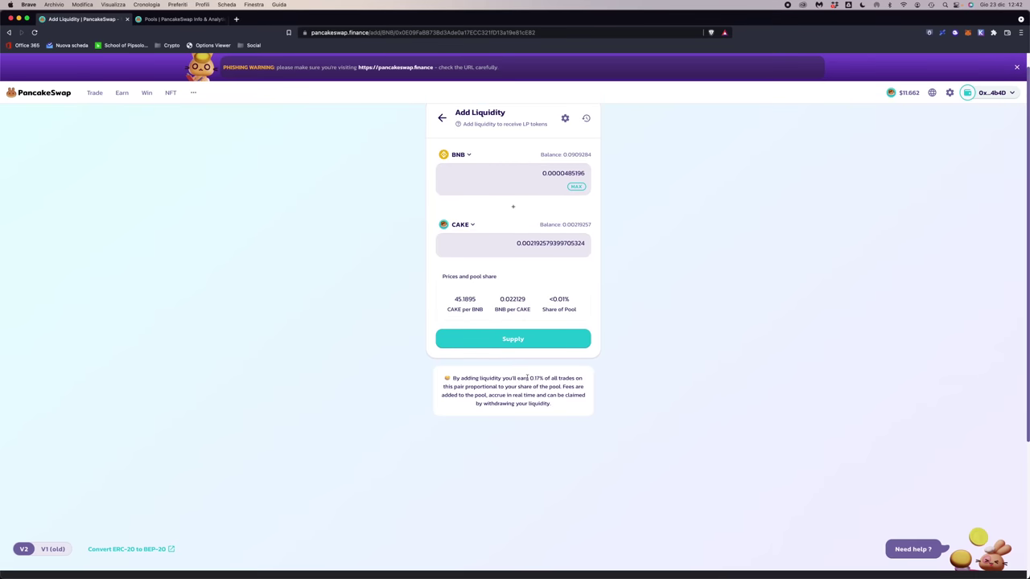
left_click_drag(517, 378, 545, 379)
left_click(710, 378)
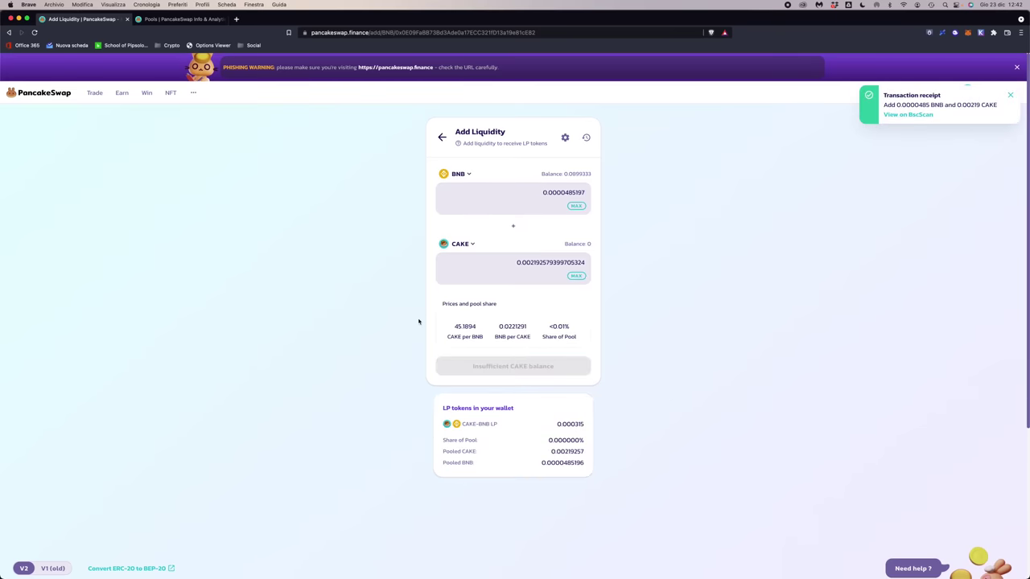
Step: Switch to Keynote to review the AMM slides on trader fees and liquidity removal, and return to the browser
key("ctrl+Up")
left_click(280, 164)
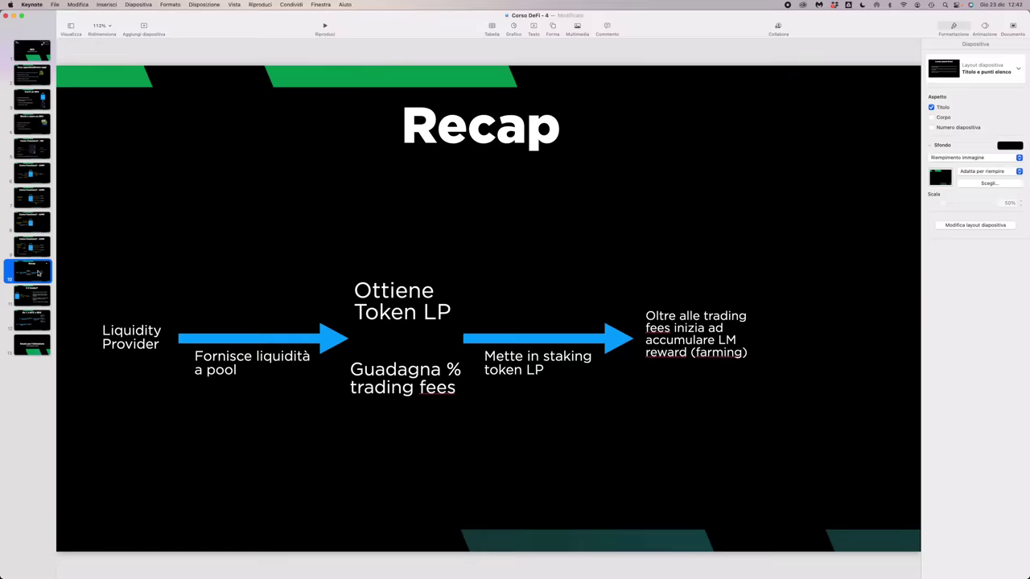
left_click(34, 246)
key("Up")
key("Up")
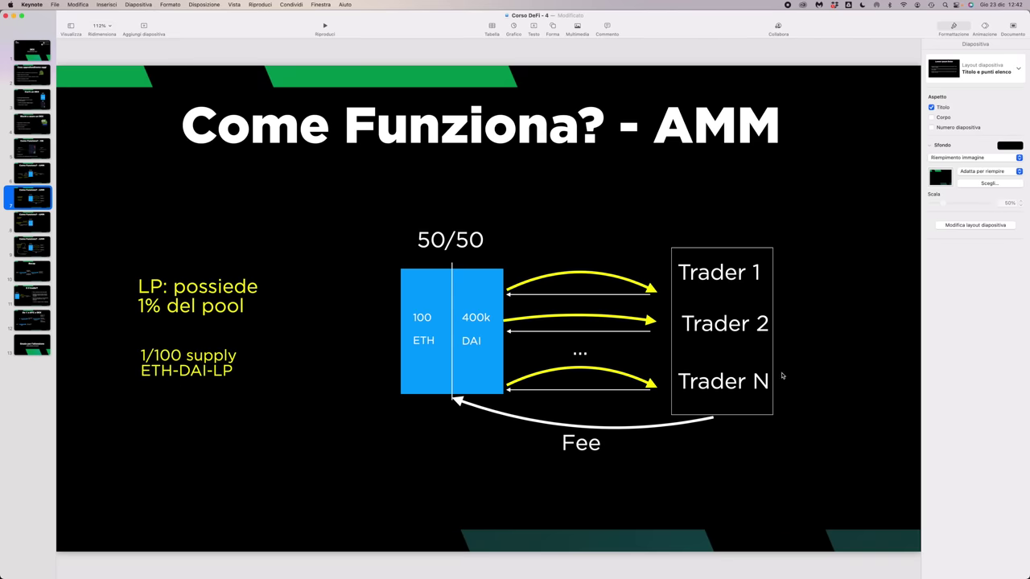
key("Down")
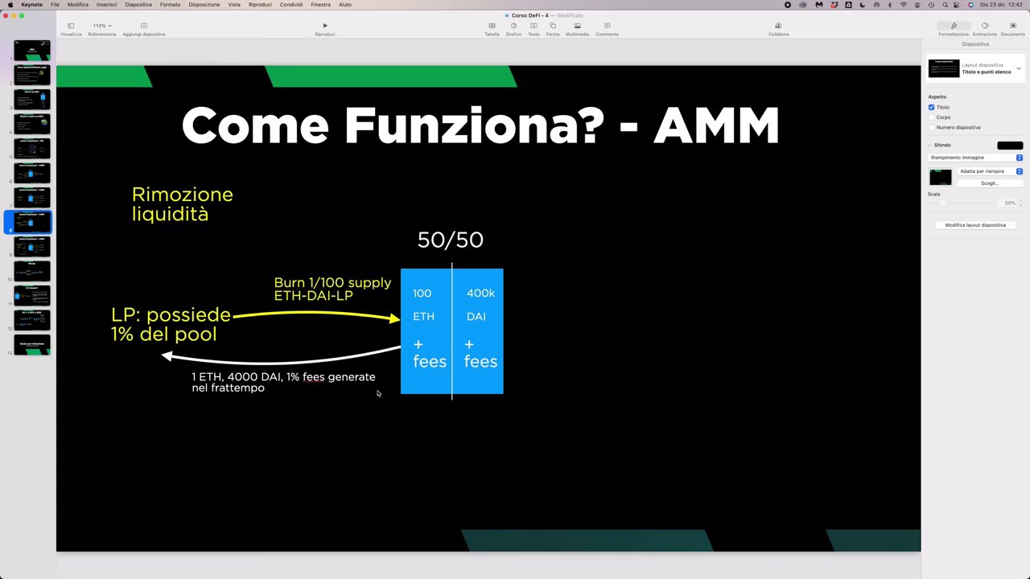
key("ctrl+Up")
left_click(676, 281)
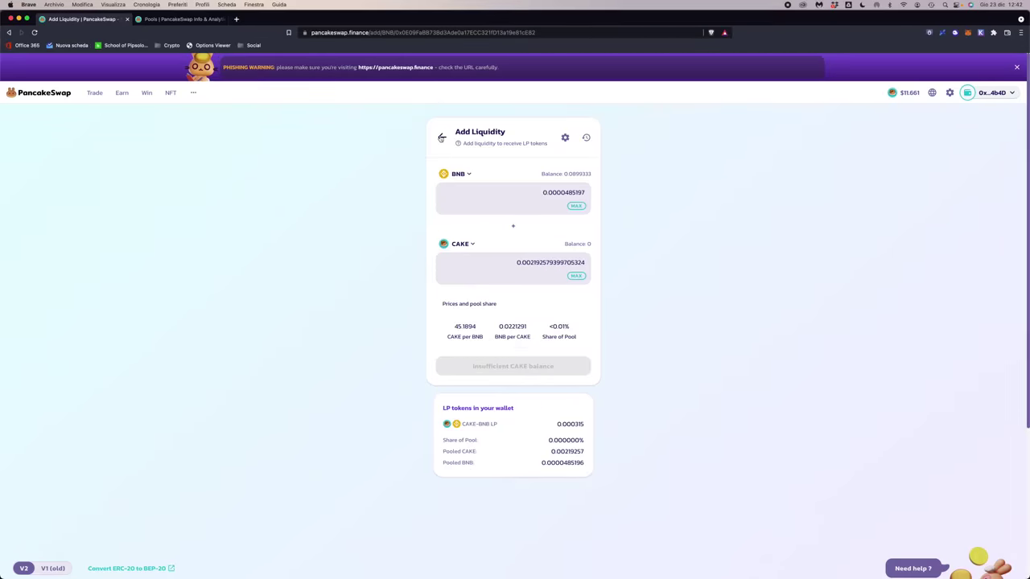
Step: Return to the liquidity overview and expand the CAKE/BNB position to examine its pooled amounts and share of pool
left_click(441, 137)
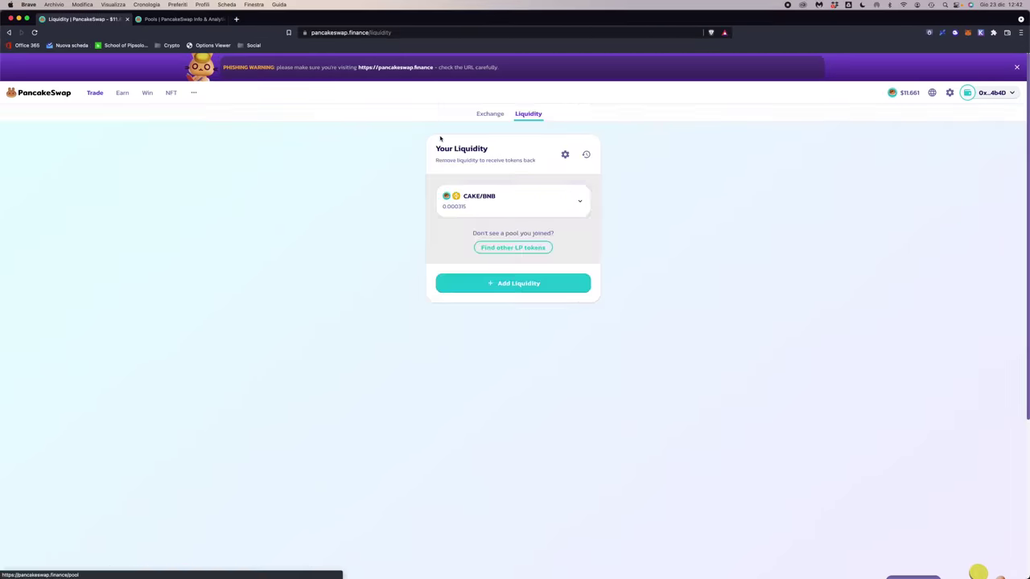
left_click(579, 202)
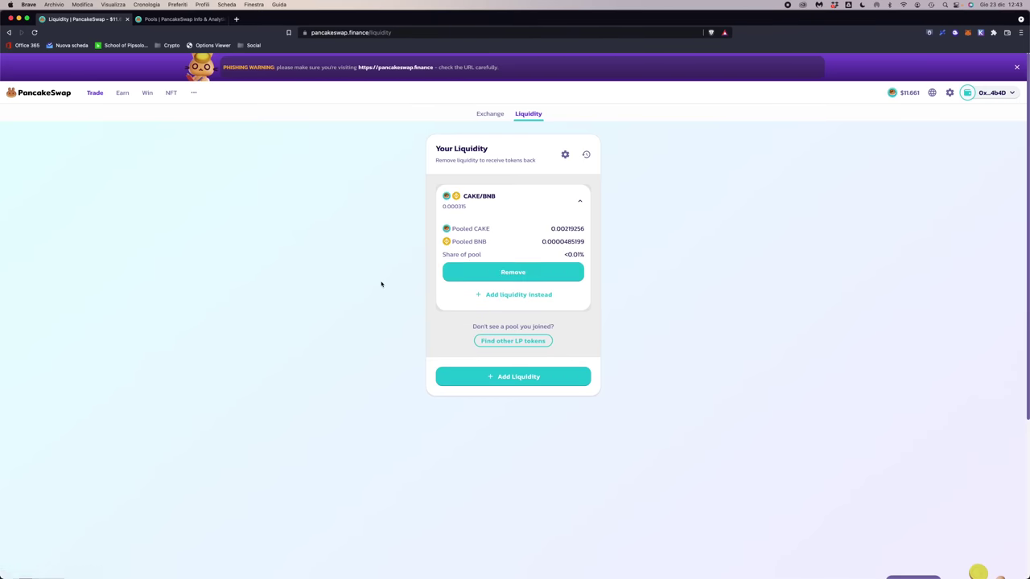
left_click_drag(565, 254, 586, 257)
left_click(653, 255)
Step: Open the Farms page and expand the CAKE-BNB farm's details
mouse_move(122, 95)
left_click(127, 116)
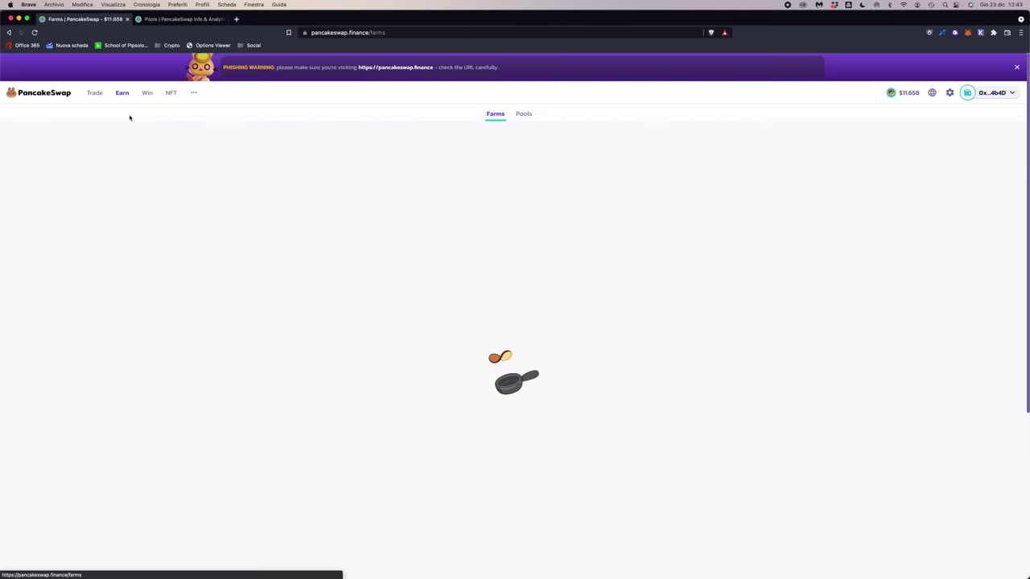
scroll(318, 217, "down", 3)
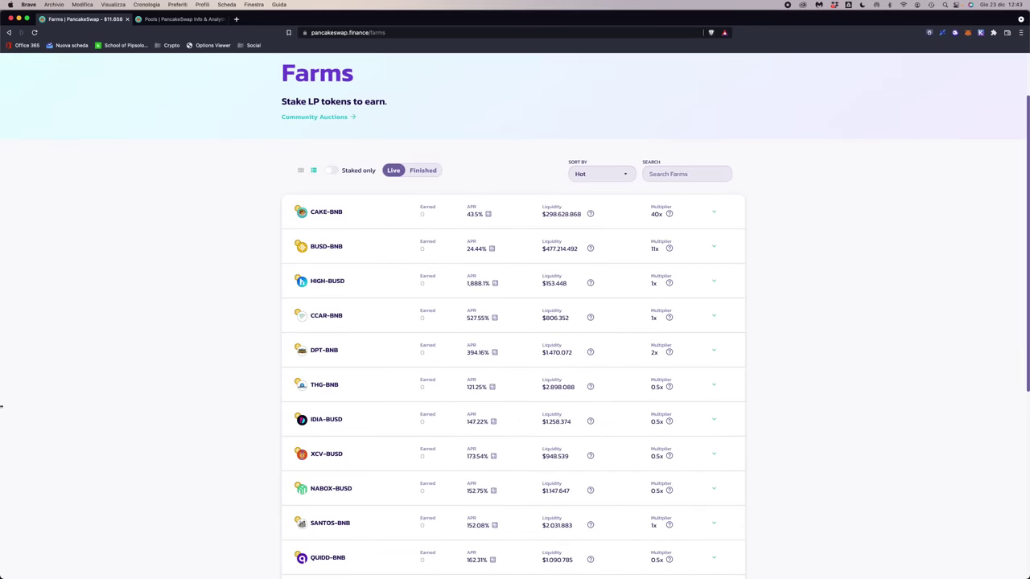
scroll(179, 184, "up", 2)
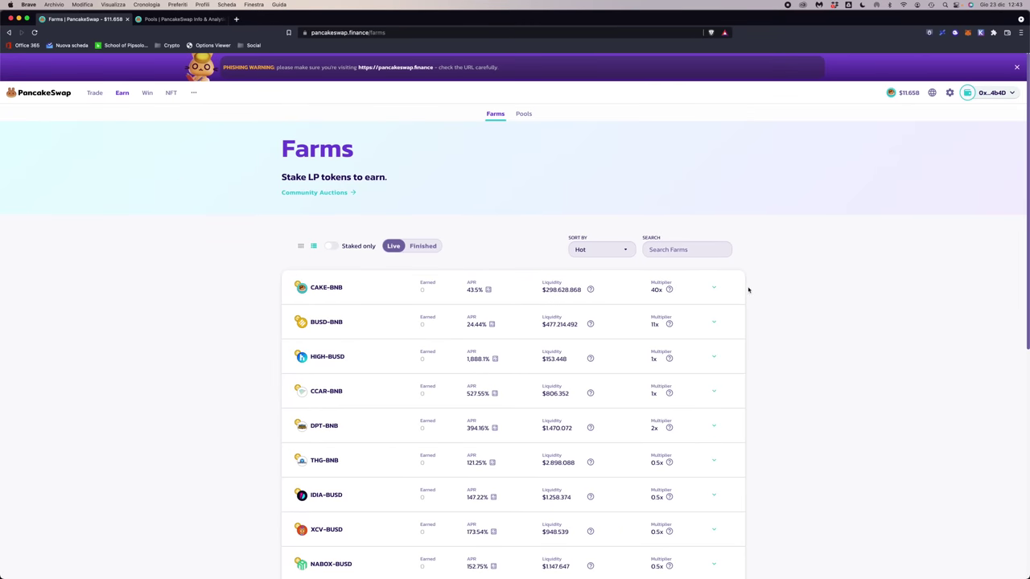
left_click(718, 291)
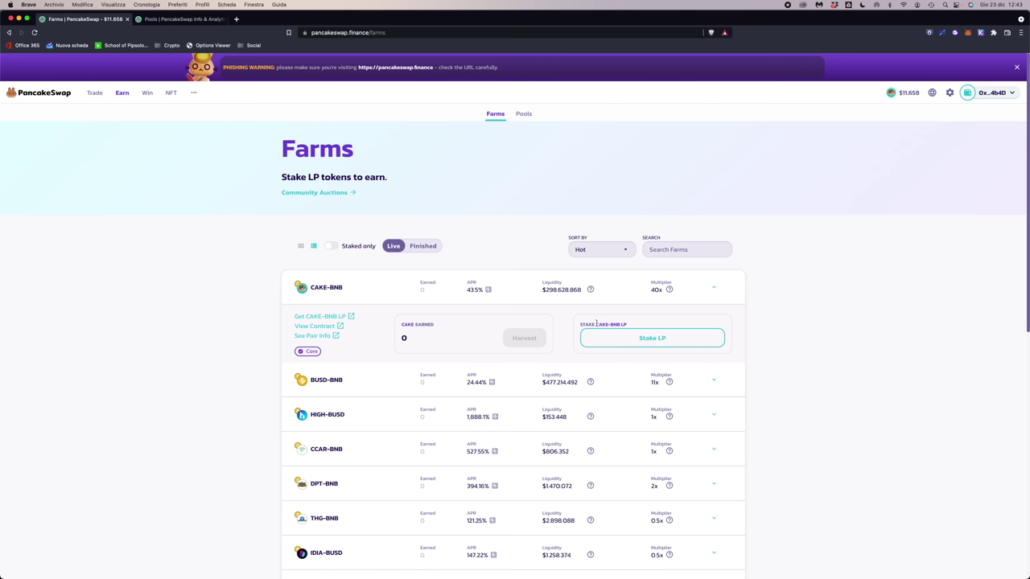
Step: Stake the maximum CAKE-BNB LP balance in the CAKE-BNB farm and confirm the transaction in MetaMask
left_click(656, 339)
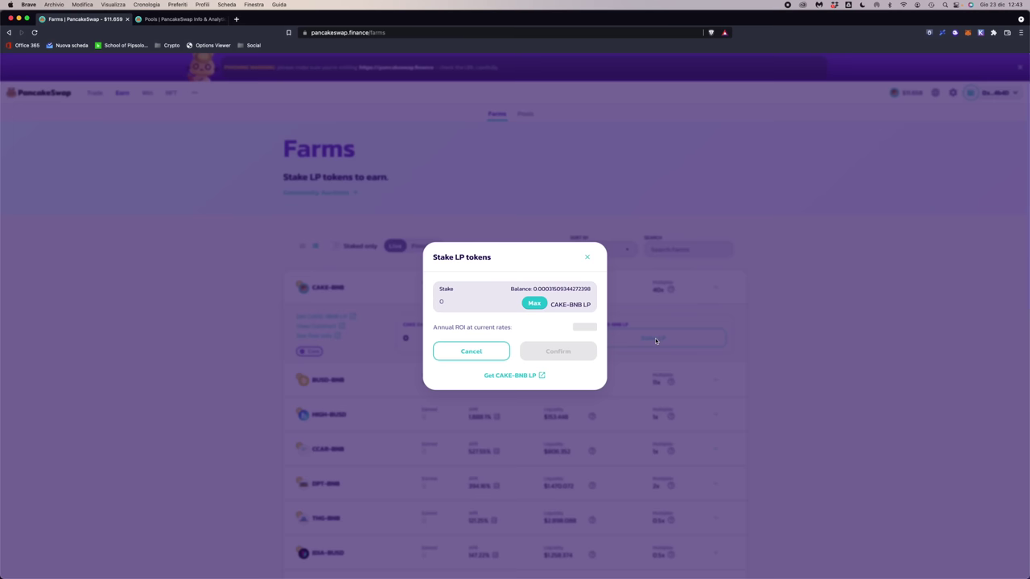
left_click_drag(533, 289, 593, 289)
left_click(584, 293)
left_click(531, 303)
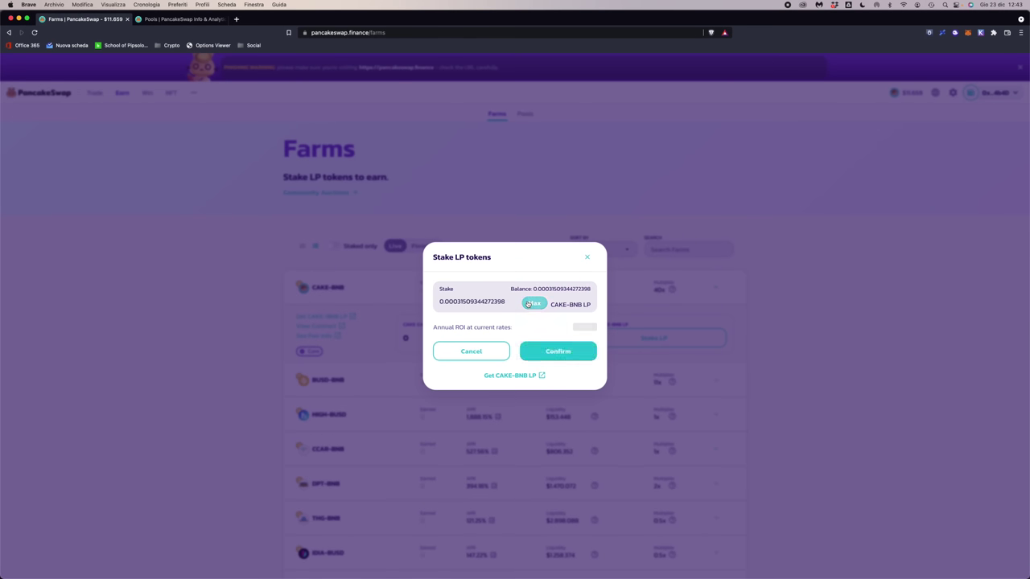
left_click(559, 353)
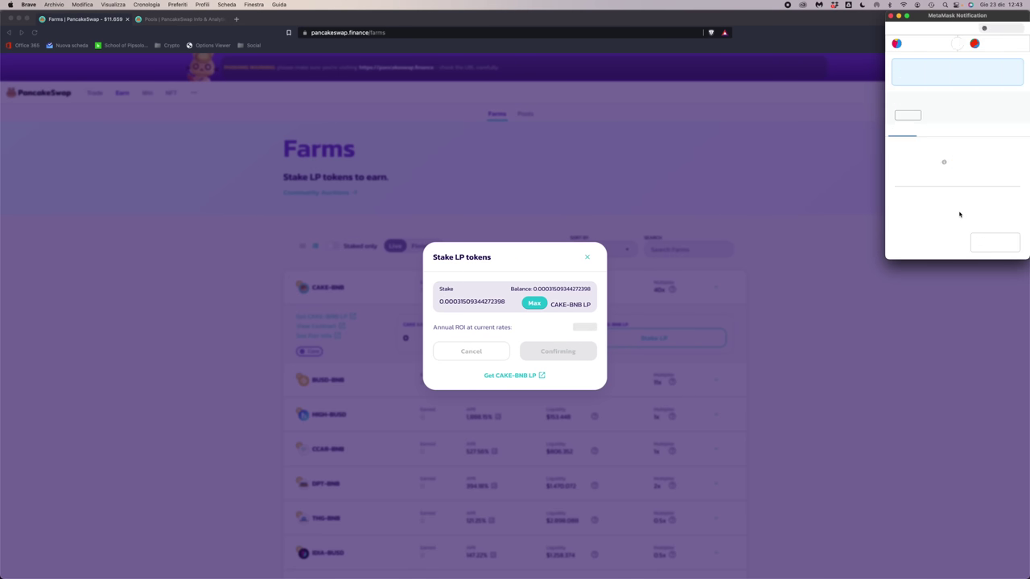
scroll(965, 217, "down", 2)
left_click(989, 246)
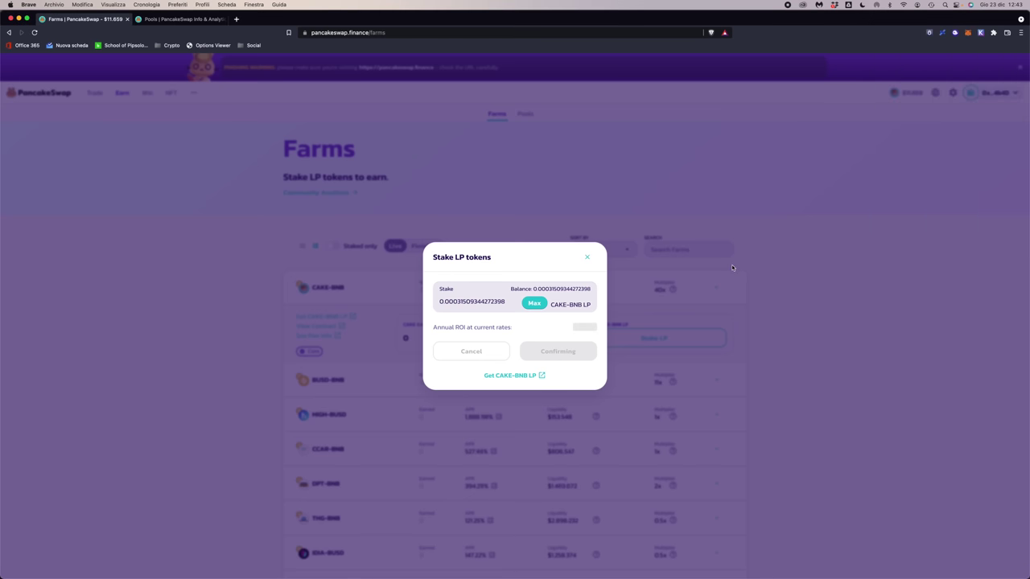
Step: Switch to Keynote to review the AMM slide on LP staking and token rewards, and return to the browser
key("ctrl+Up")
left_click(485, 252)
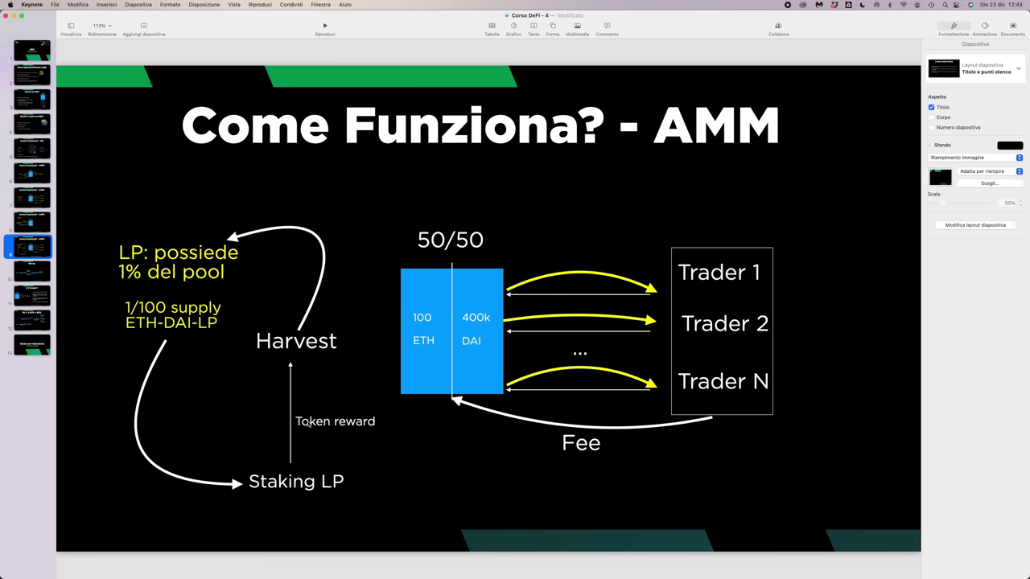
key("ctrl+Up")
left_click(621, 180)
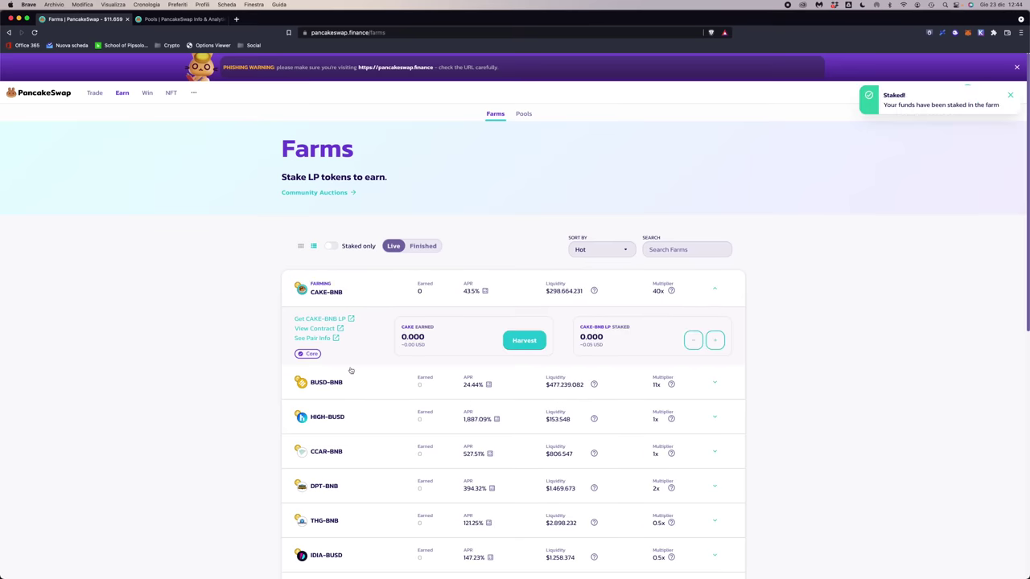
Step: Examine the CAKE earned amount and harvest option in the CAKE-BNB farm
left_click_drag(403, 326, 428, 348)
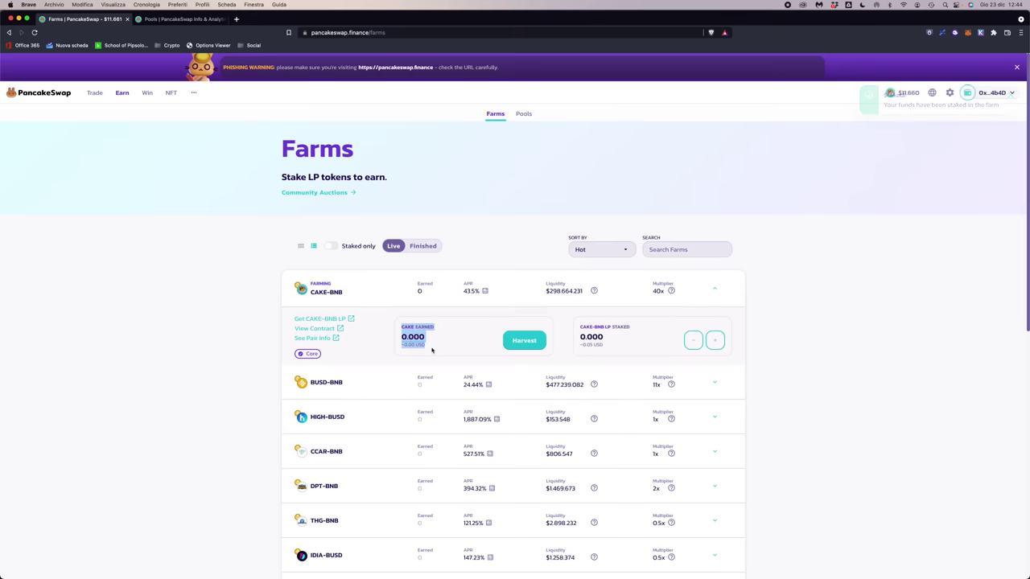
left_click(425, 344)
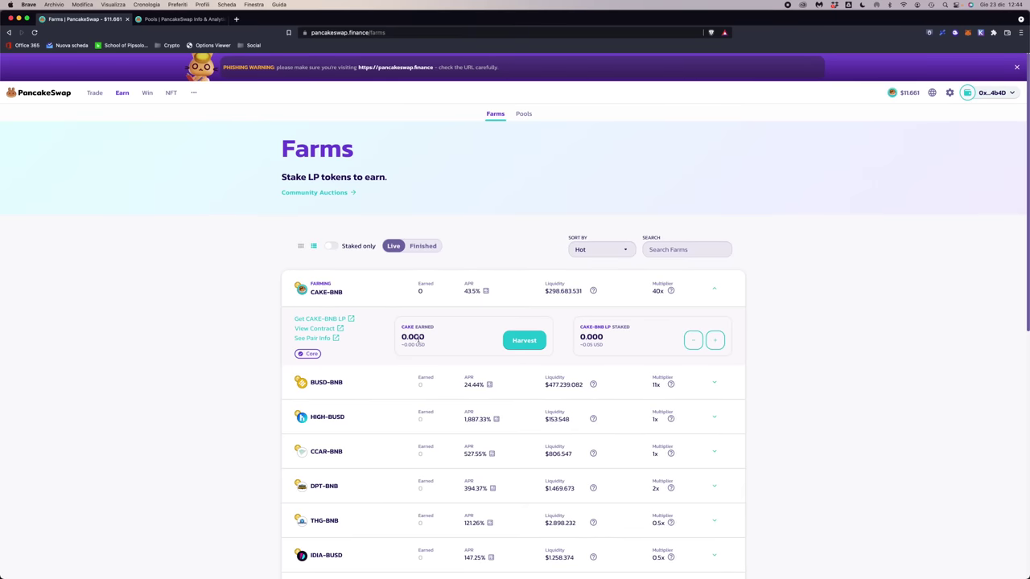
left_click(523, 342)
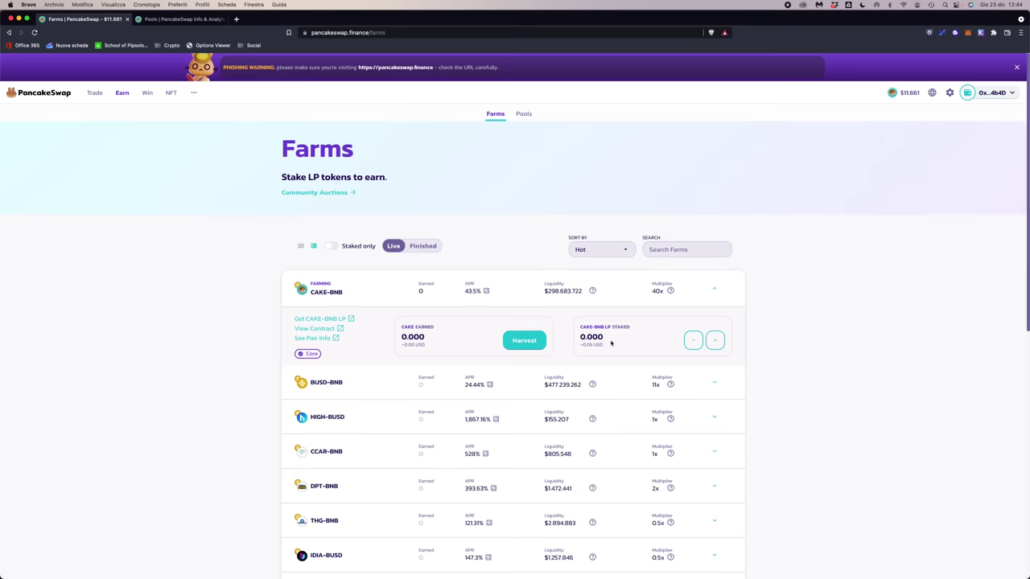
Step: View and close the unstaking dialog for the CAKE-BNB LP tokens, and return to the PancakeSwap liquidity page
left_click(693, 340)
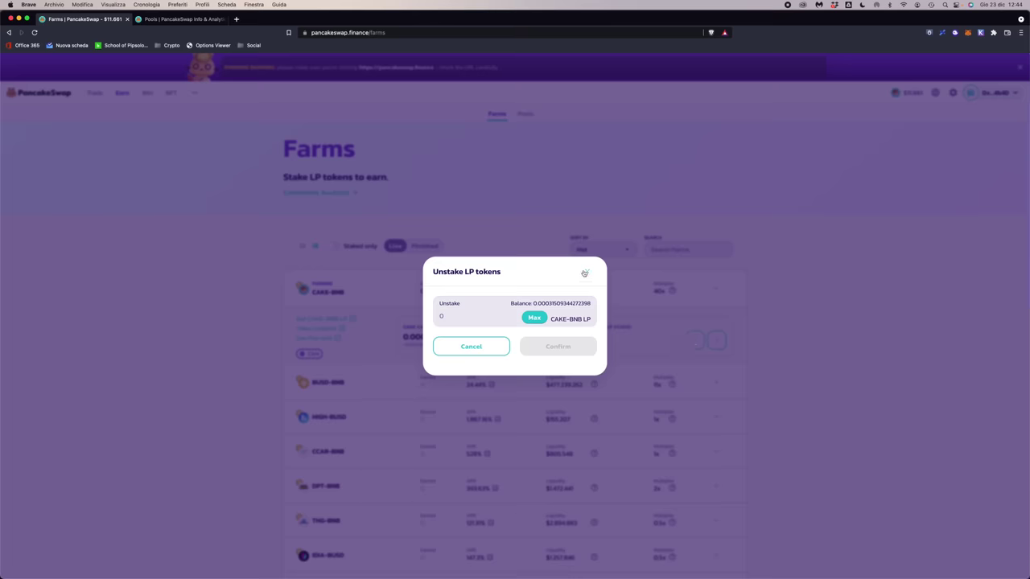
left_click(584, 273)
mouse_move(94, 94)
left_click(105, 133)
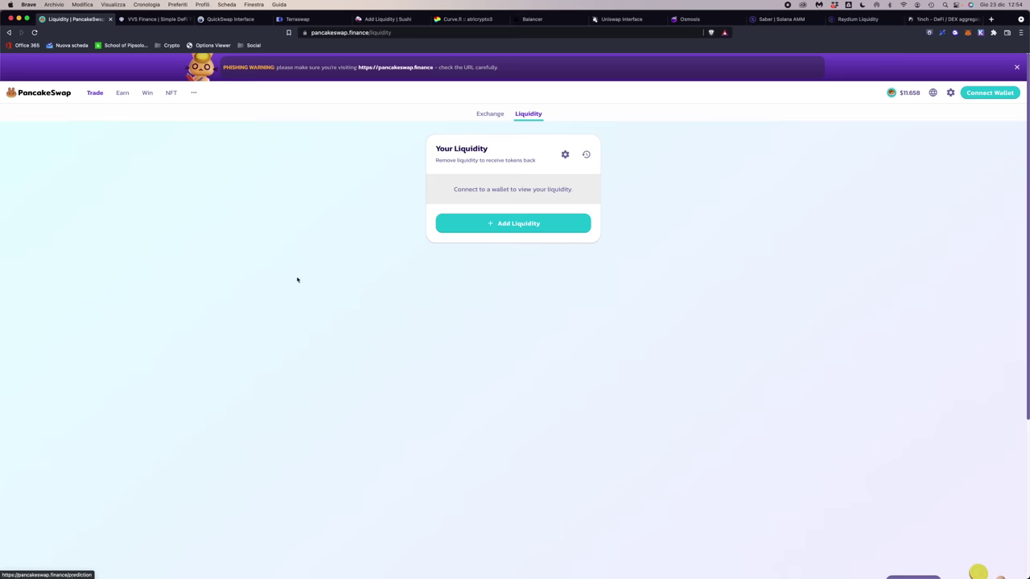
Step: Switch to VVS Finance, connect the wallet, and approve switching MetaMask to Cronos Mainnet
left_click(152, 21)
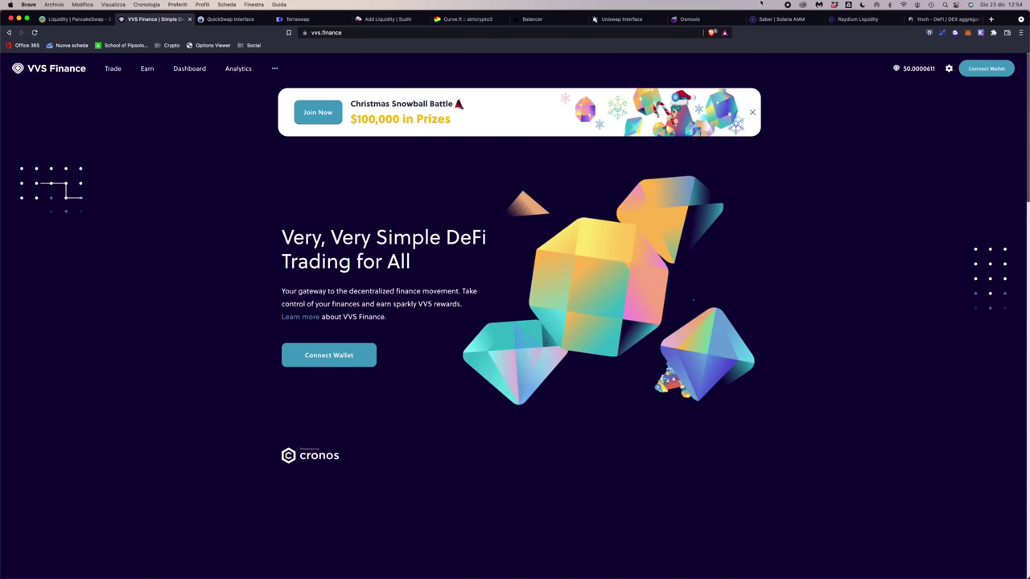
left_click(983, 69)
left_click(479, 298)
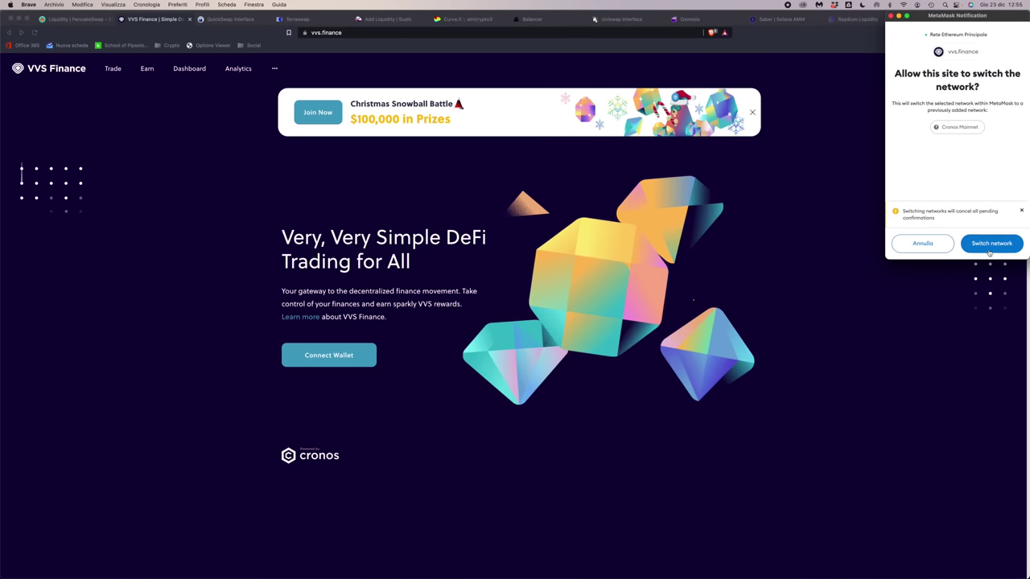
left_click(988, 241)
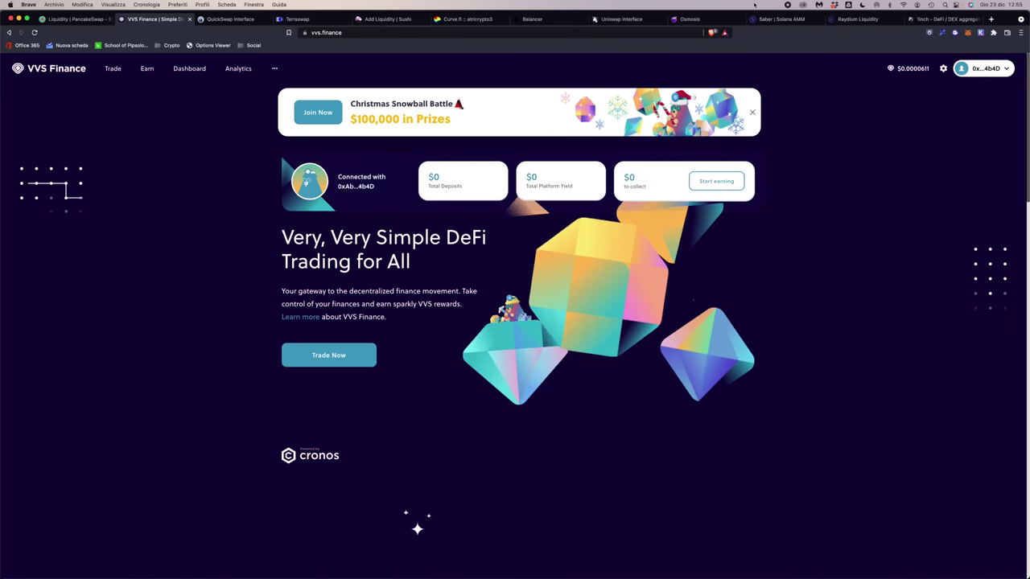
Step: Open the VVS Finance swap page and set up a swap of 1 CRO to ATOM
mouse_move(102, 68)
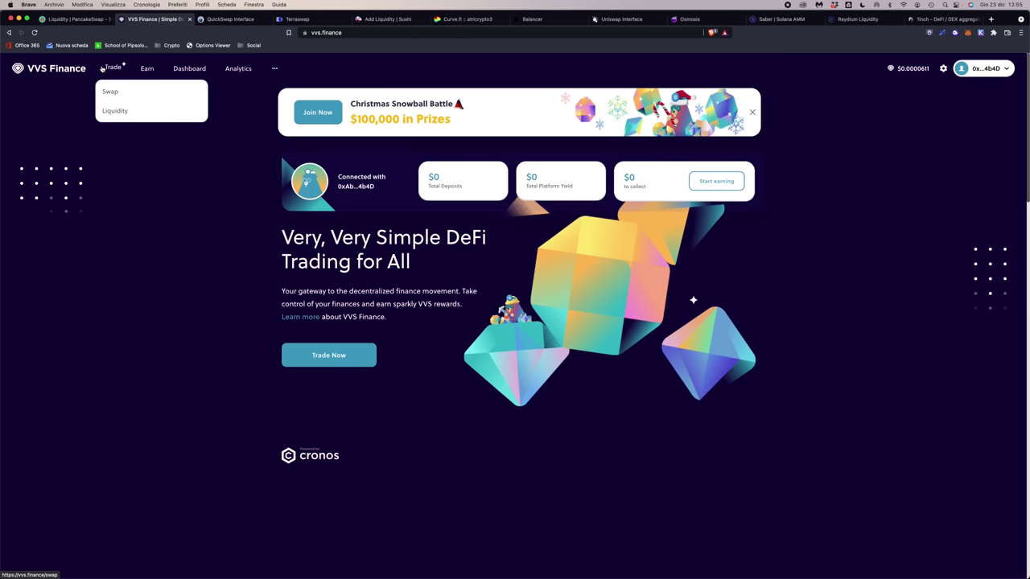
left_click(114, 94)
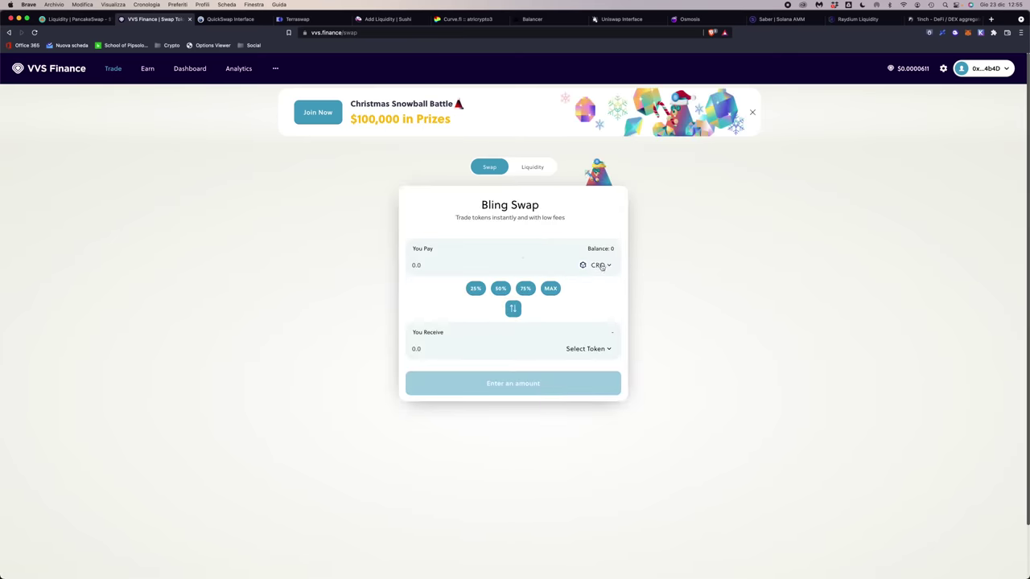
left_click(598, 349)
left_click(528, 295)
left_click(429, 265)
type("1")
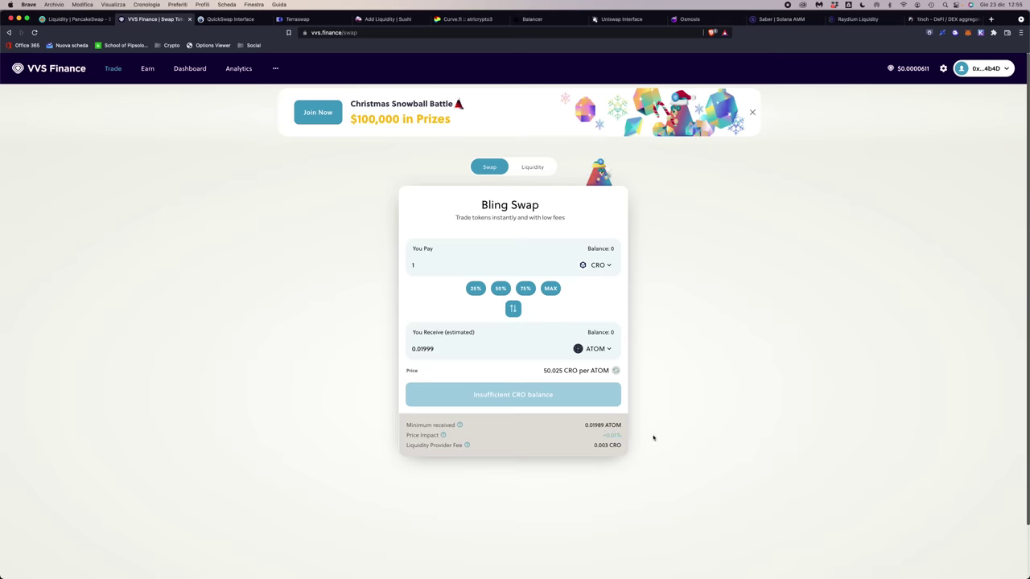
Step: Review the swap's minimum received amount and the slippage tolerance in the platform settings
mouse_move(460, 426)
left_click(943, 69)
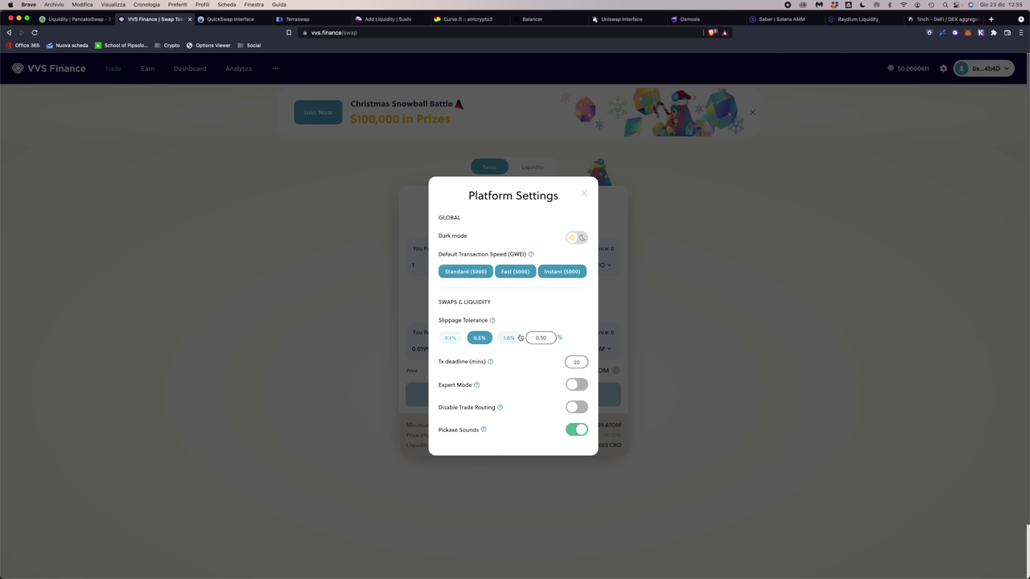
left_click(584, 196)
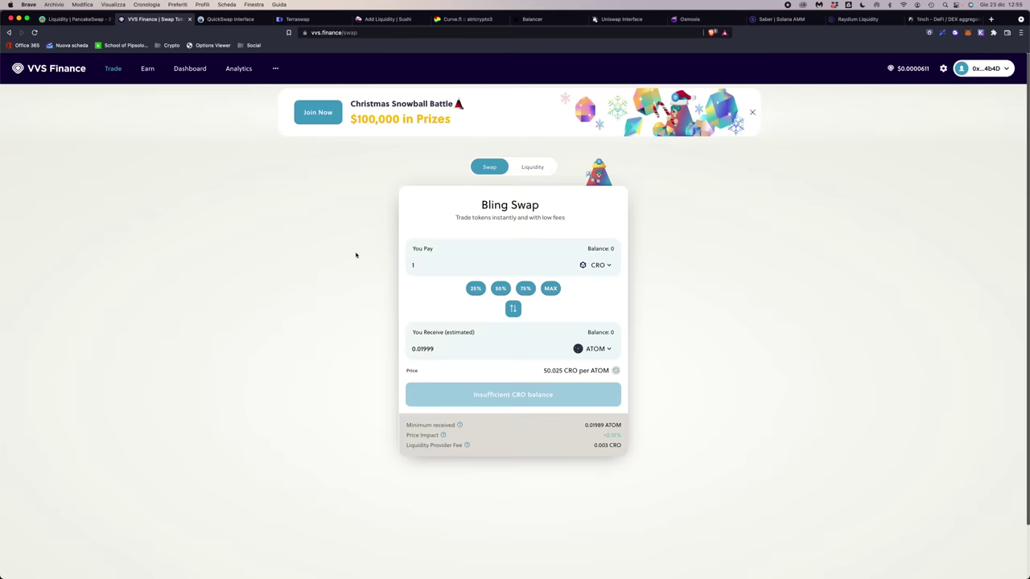
Step: View the empty Add Liquidity form on VVS Finance and browse the list of Crystal Farms
left_click(534, 166)
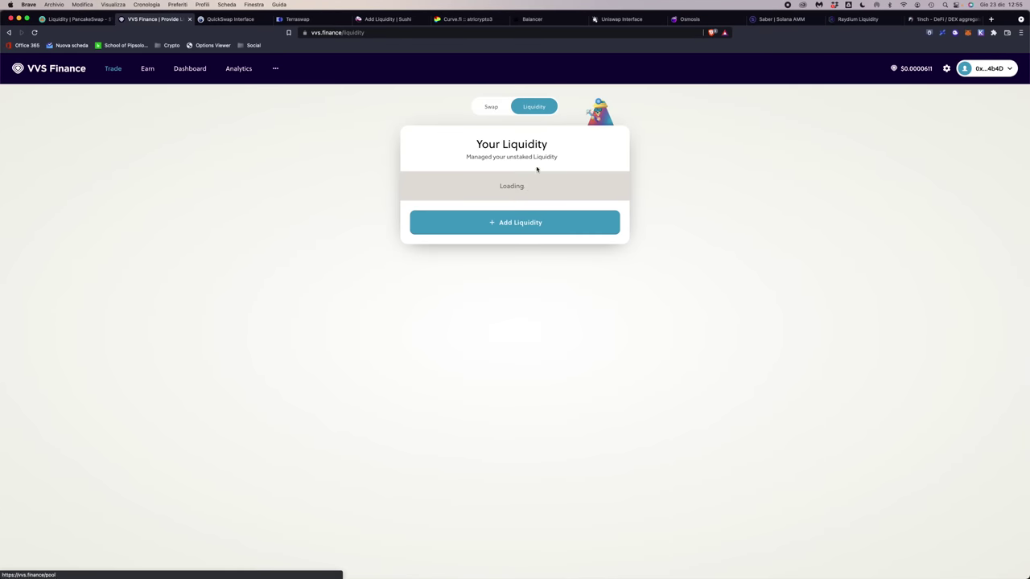
left_click(507, 227)
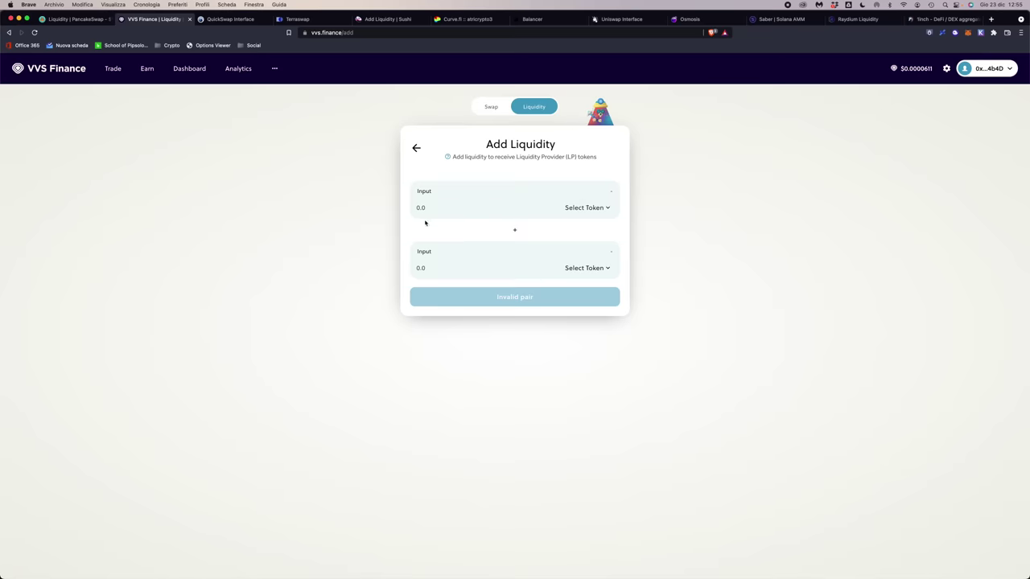
mouse_move(142, 69)
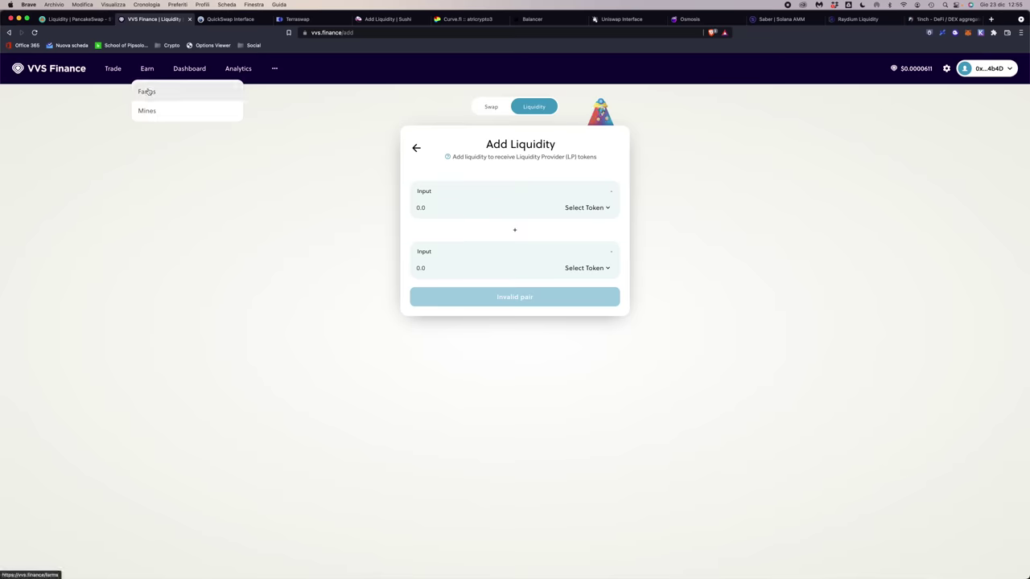
left_click(148, 92)
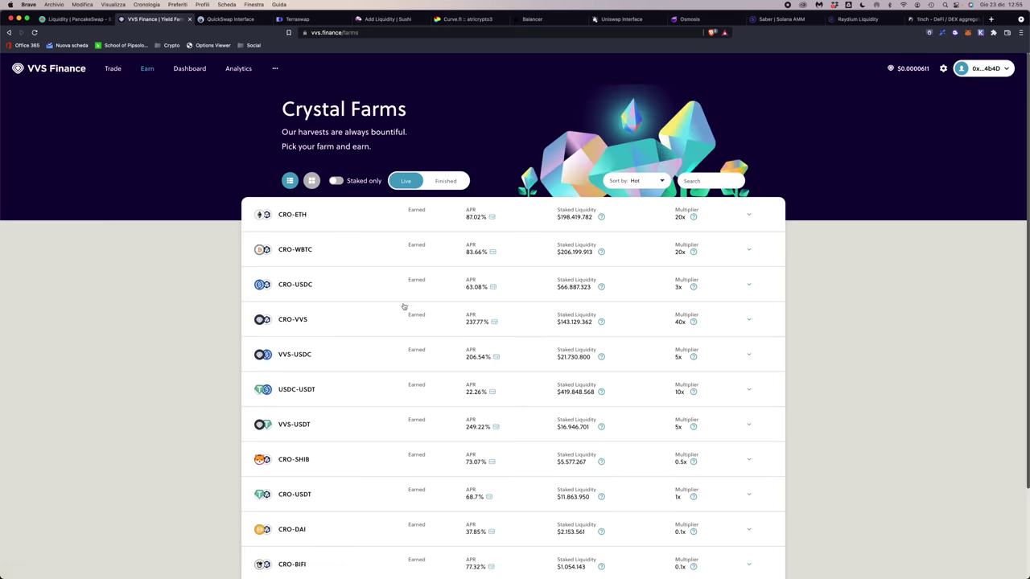
scroll(385, 456, "down", 3)
scroll(356, 362, "up", 3)
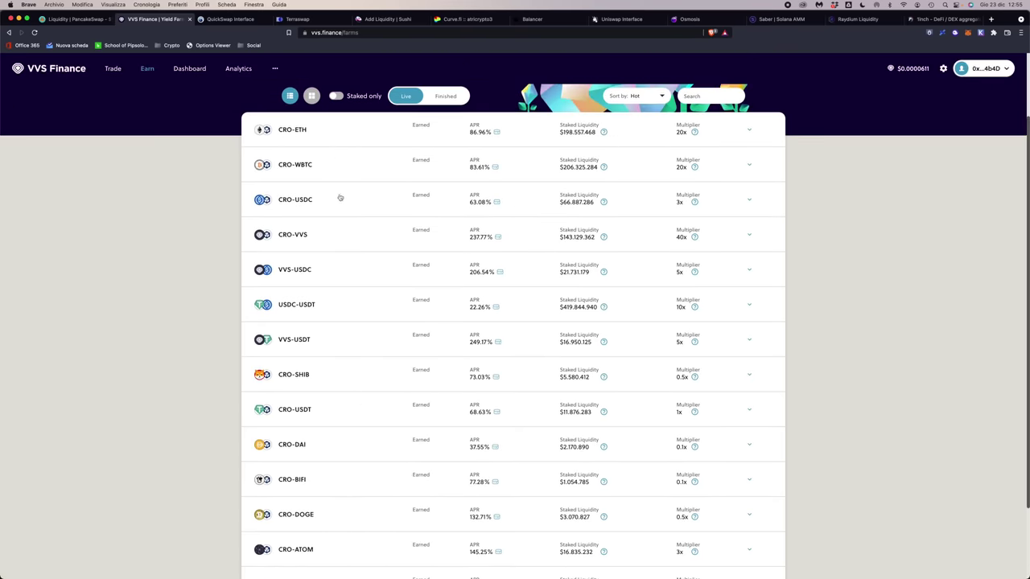
Step: Expand the CRO-WBTC farm's details and review its enable and harvest options
left_click(338, 163)
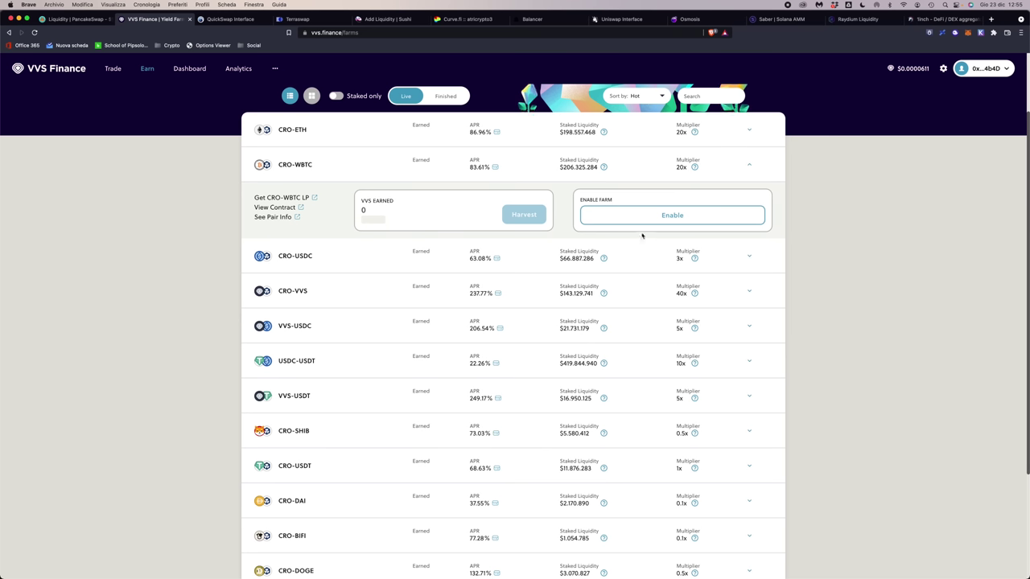
left_click(667, 216)
scroll(379, 130, "up", 2)
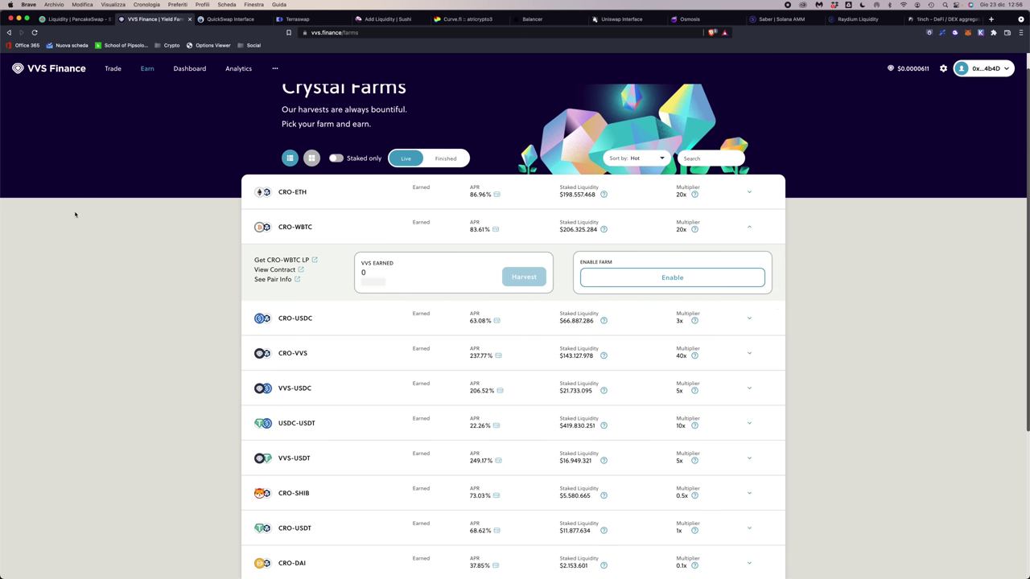
Step: Switch to QuickSwap and approve changing the MetaMask network to Matic Network
left_click(222, 22)
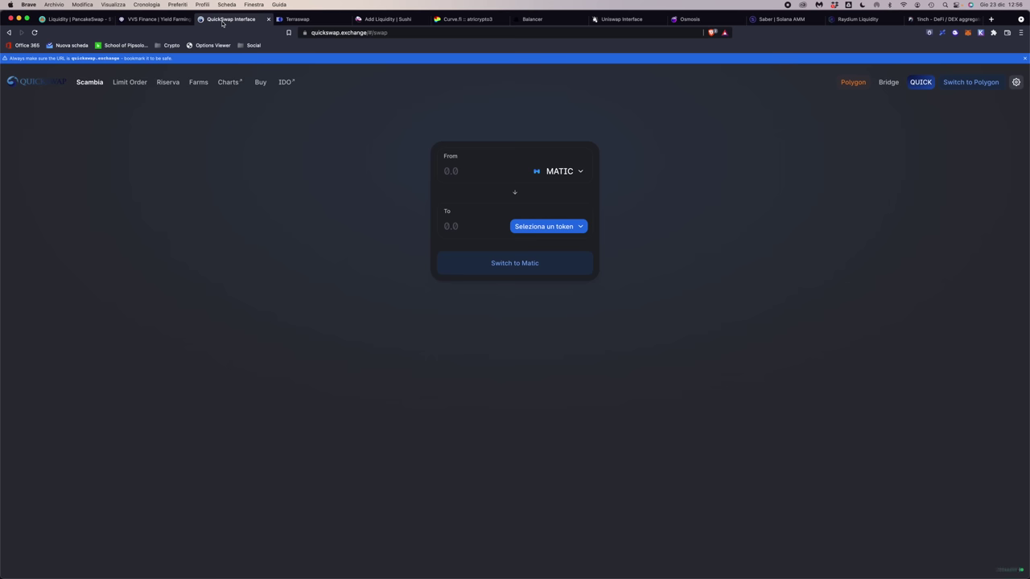
left_click(963, 83)
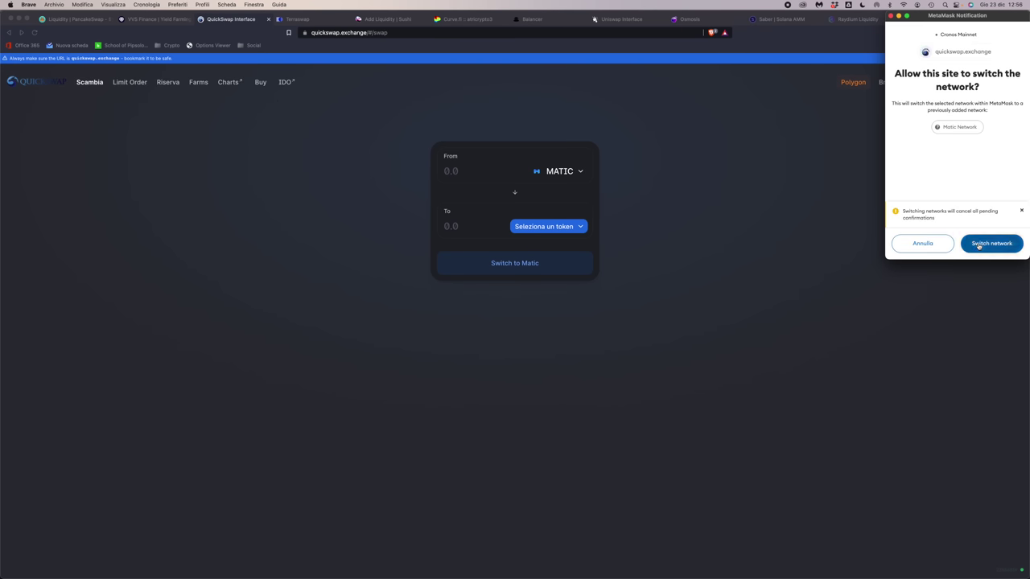
left_click(979, 244)
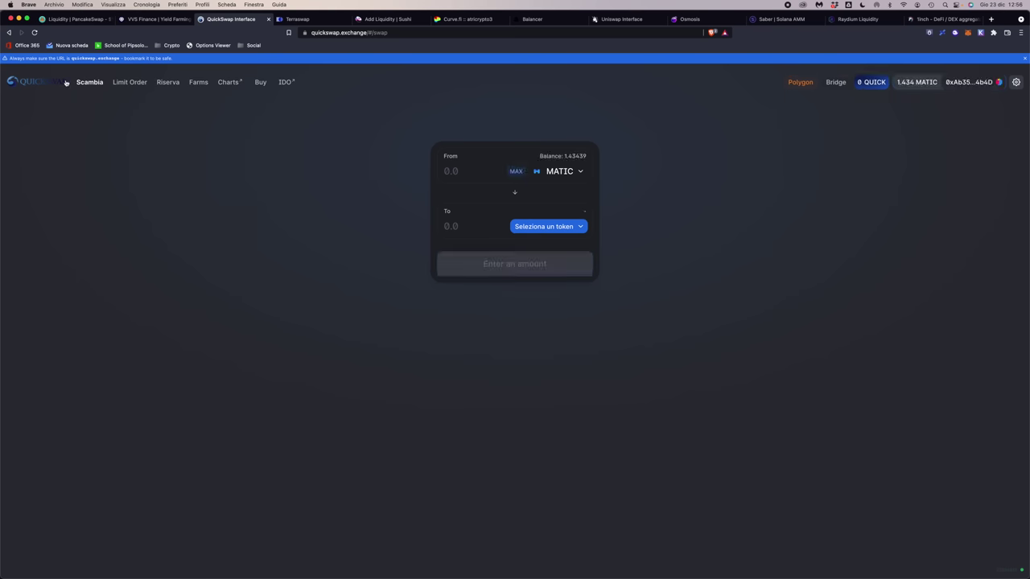
Step: Select PolyDoge as the token to swap from and USDC as the token to receive on QuickSwap
left_click(573, 230)
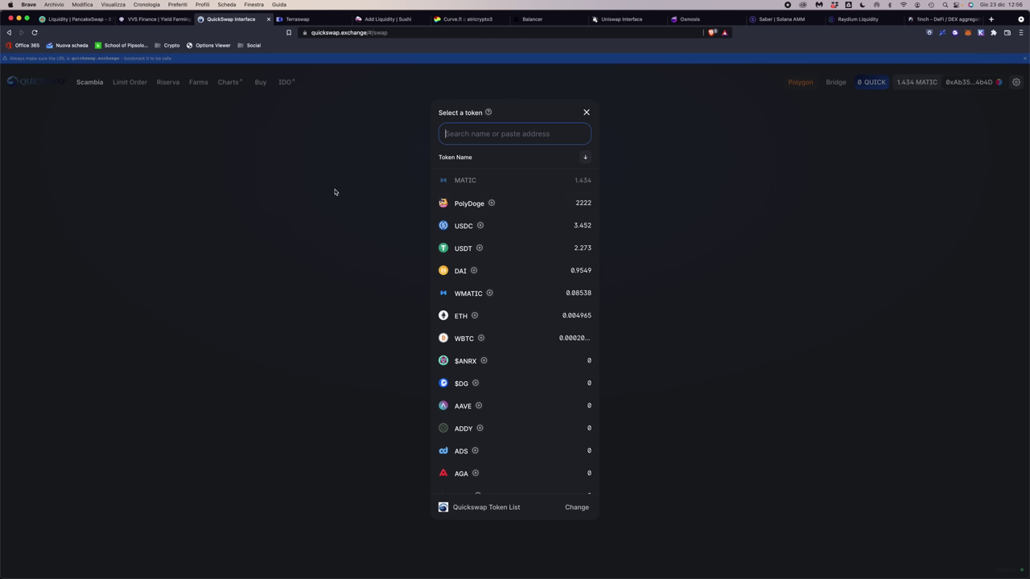
left_click(645, 222)
left_click(563, 171)
left_click(531, 202)
left_click(573, 172)
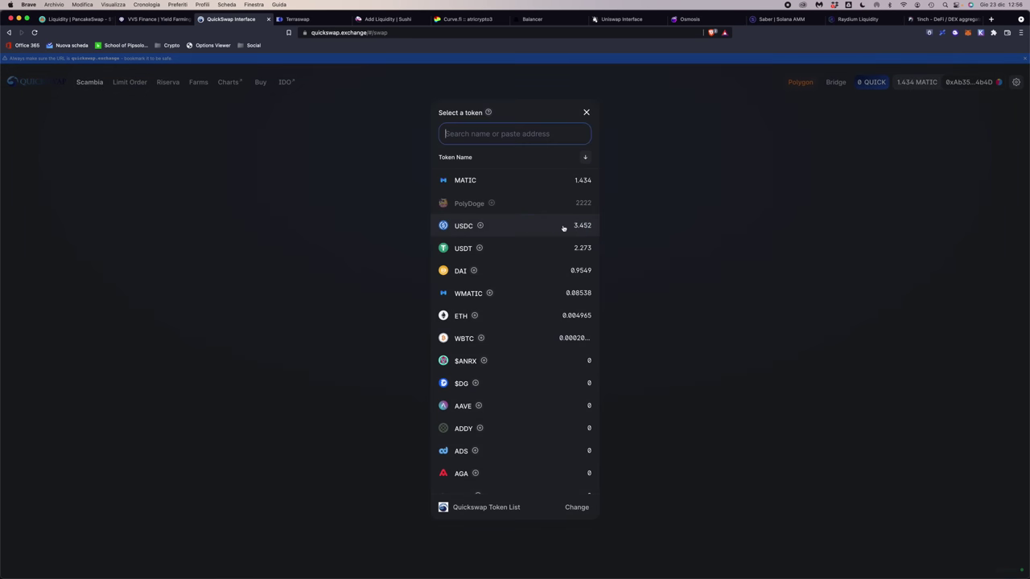
left_click(551, 226)
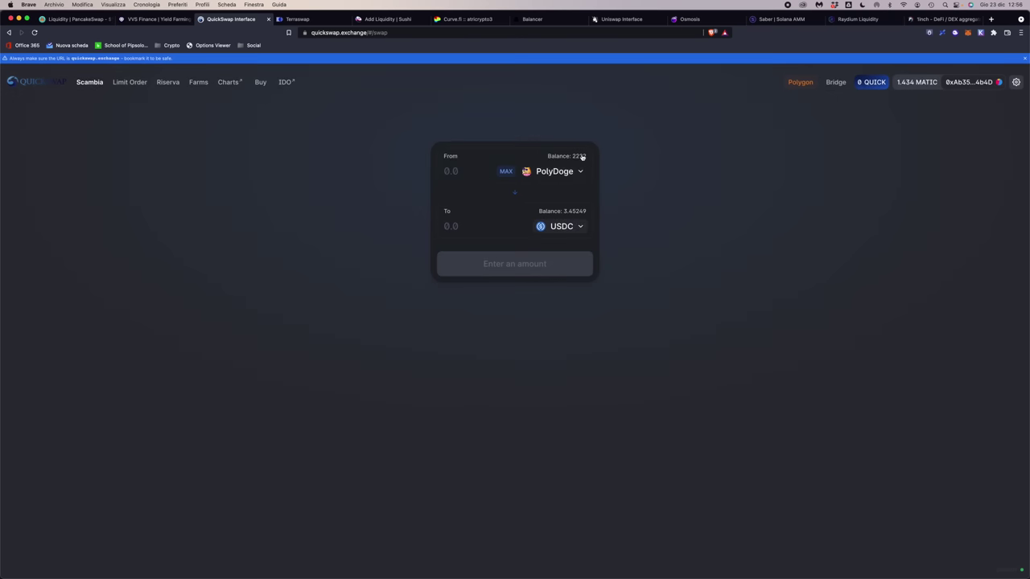
Step: Set the swap amount to the full balance of 2222 PolyDoge and check the liquidity provider fee
left_click(505, 171)
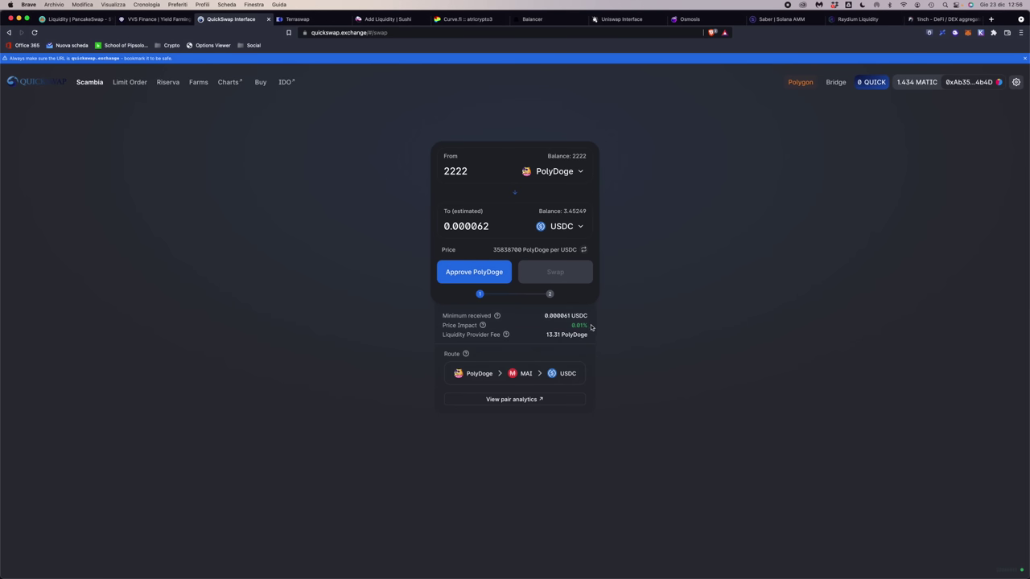
triple_click(551, 335)
left_click(648, 343)
Step: Set up a limit order selling 1 MATIC for USDC at a price of 4
left_click(127, 83)
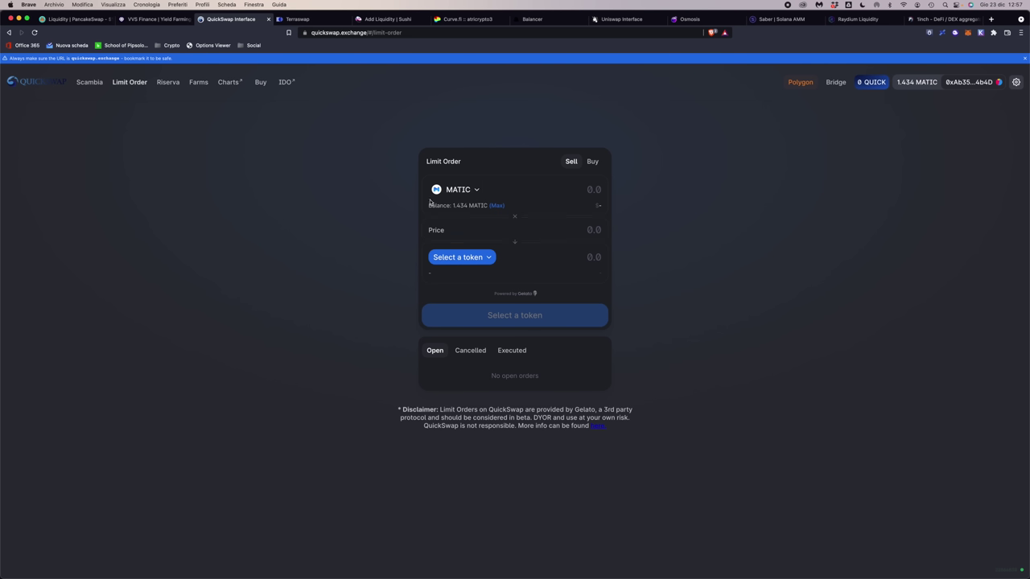
left_click(470, 259)
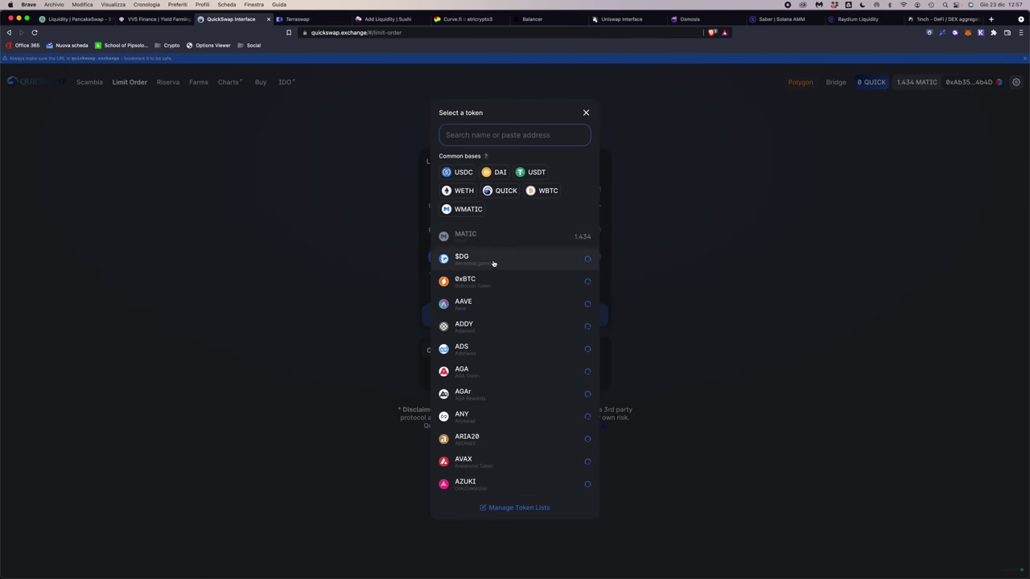
left_click(459, 172)
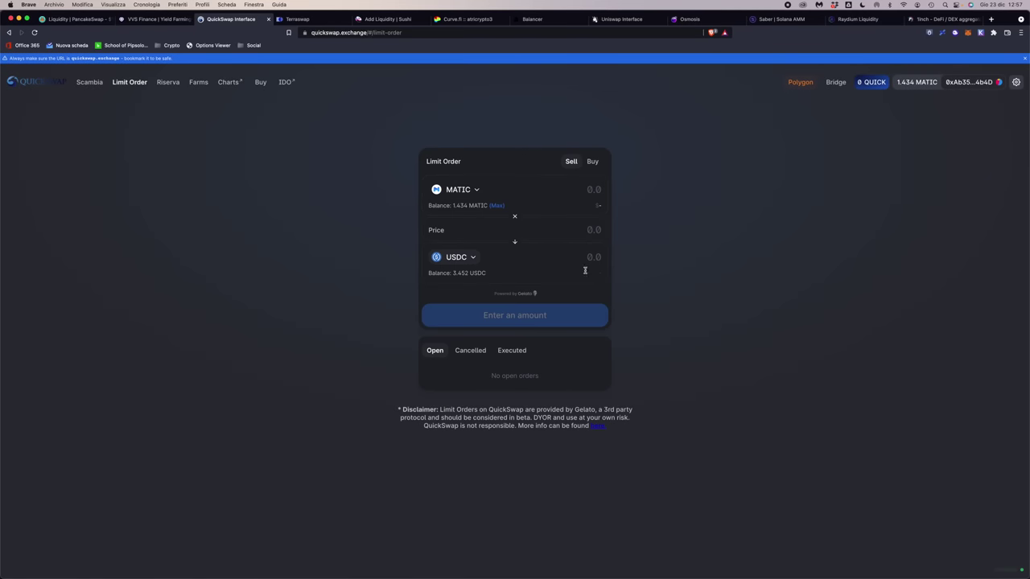
left_click(593, 189)
type("1")
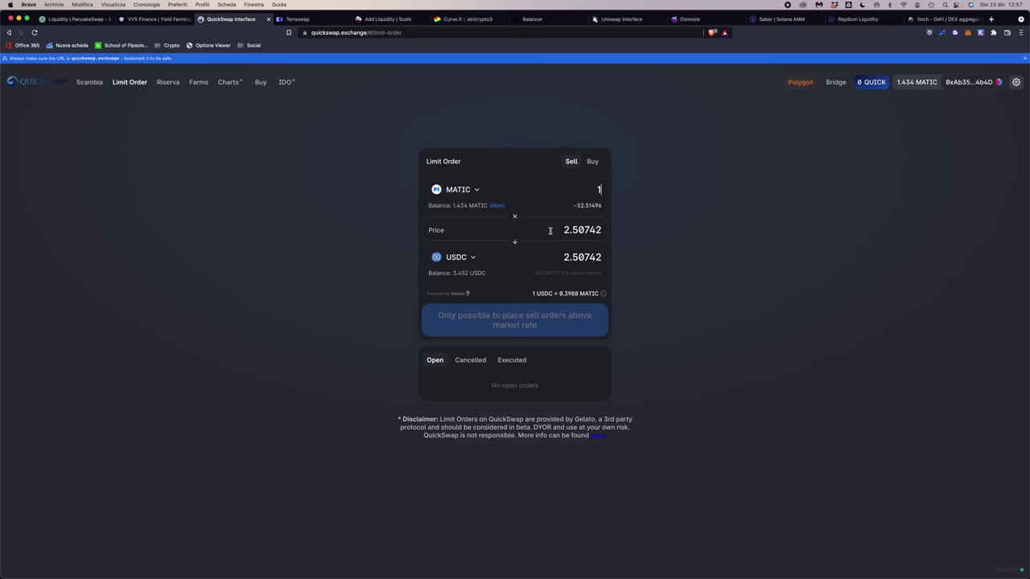
double_click(585, 230)
type("4")
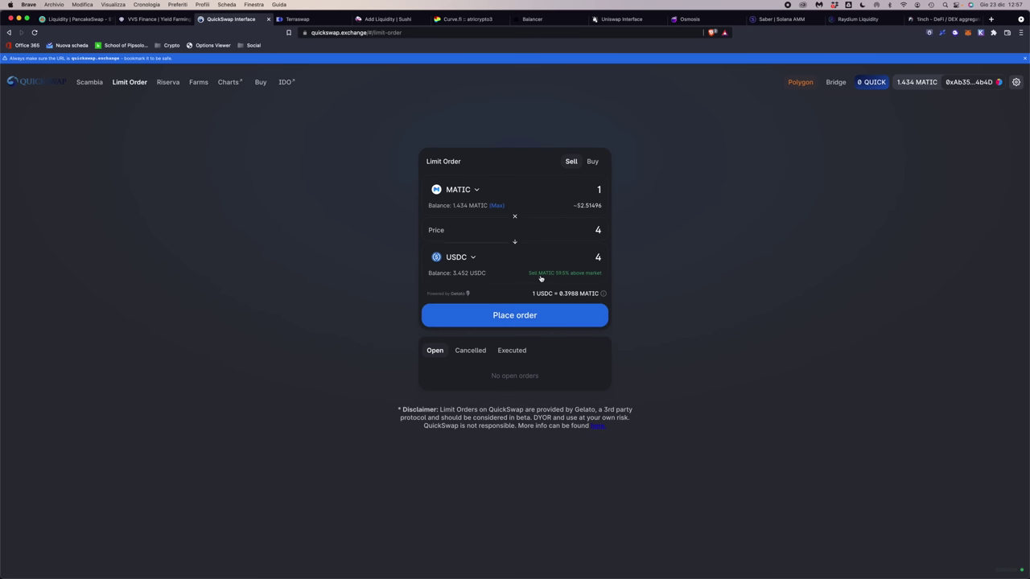
left_click(550, 324)
Step: Start adding liquidity for the MATIC-USDC pair in the QuickSwap pool, using the maximum MATIC amount
left_click(170, 82)
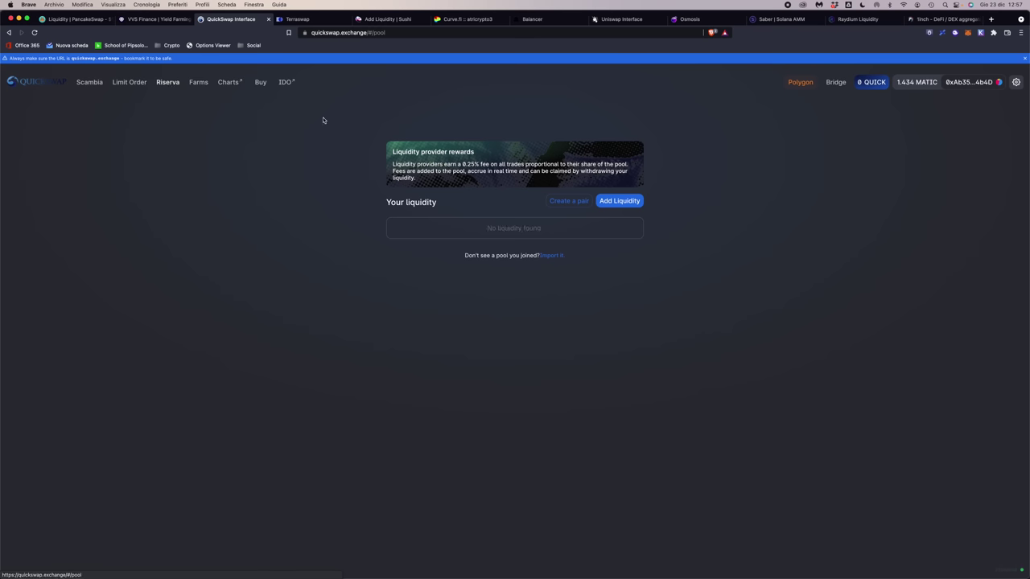
left_click(618, 201)
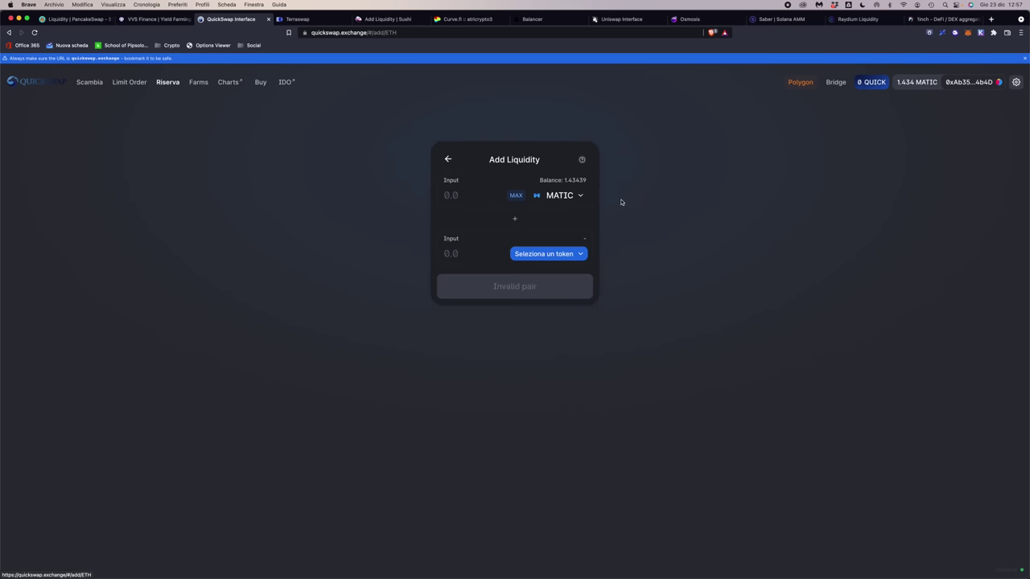
left_click(569, 255)
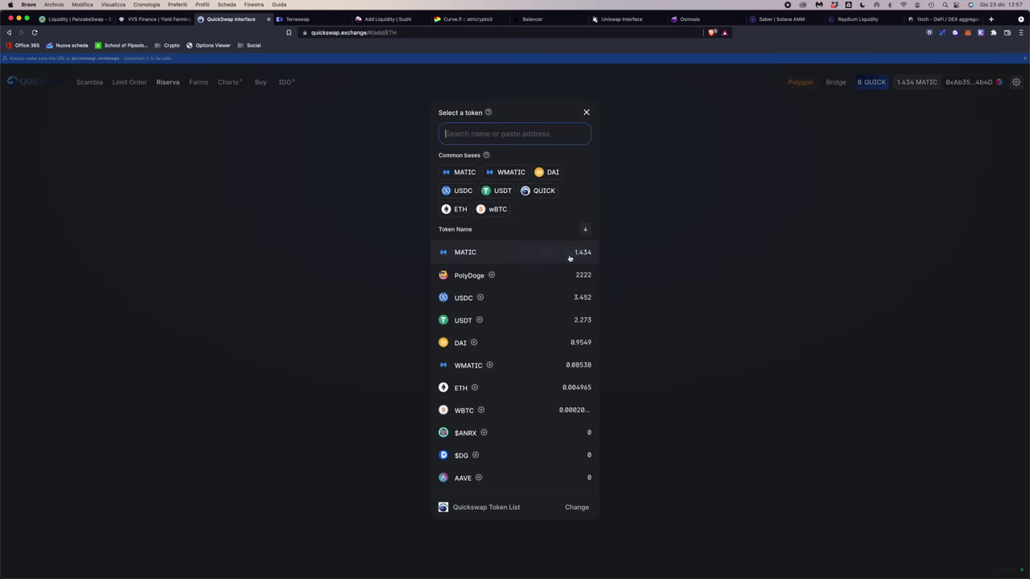
left_click(455, 188)
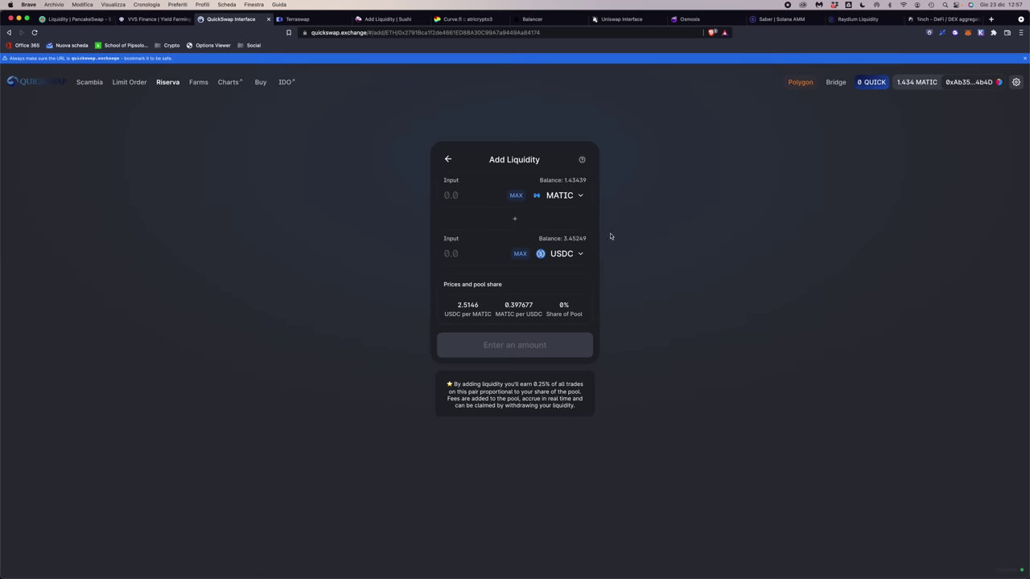
left_click(516, 196)
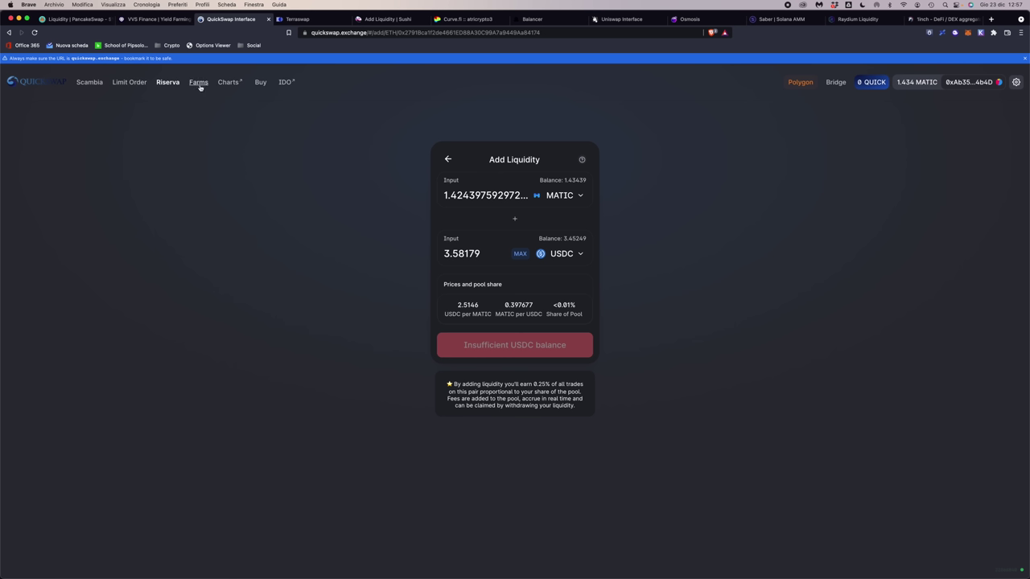
Step: Open QuickSwap's LP Mining farms and review the participating pools' deposits, rewards and APY
mouse_move(197, 84)
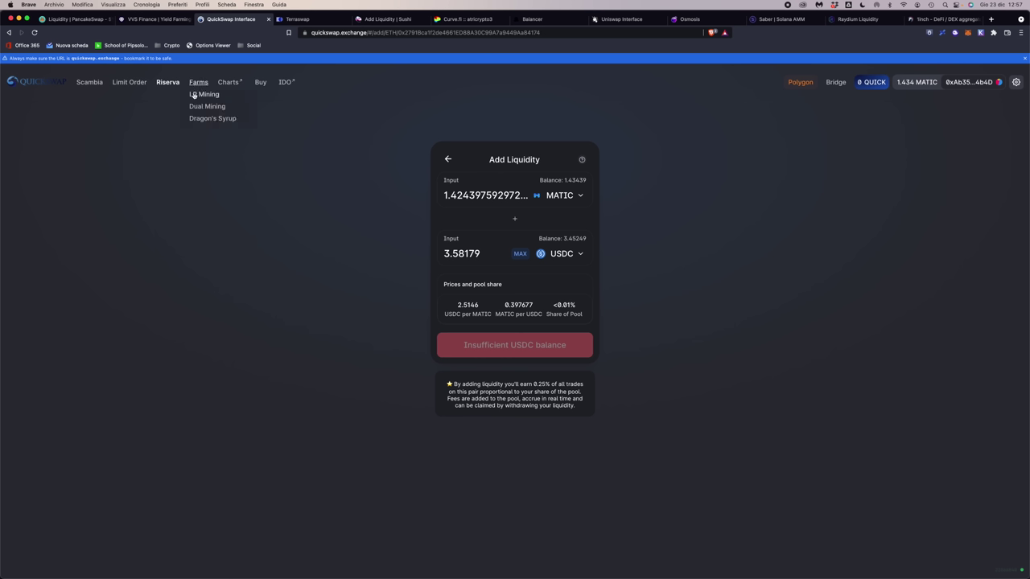
left_click(194, 95)
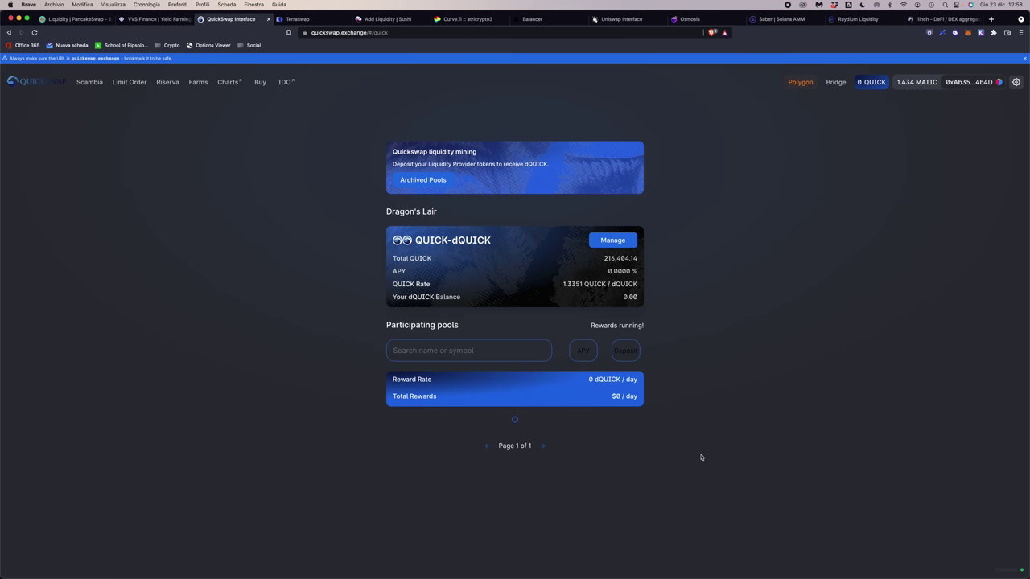
scroll(684, 408, "down", 5)
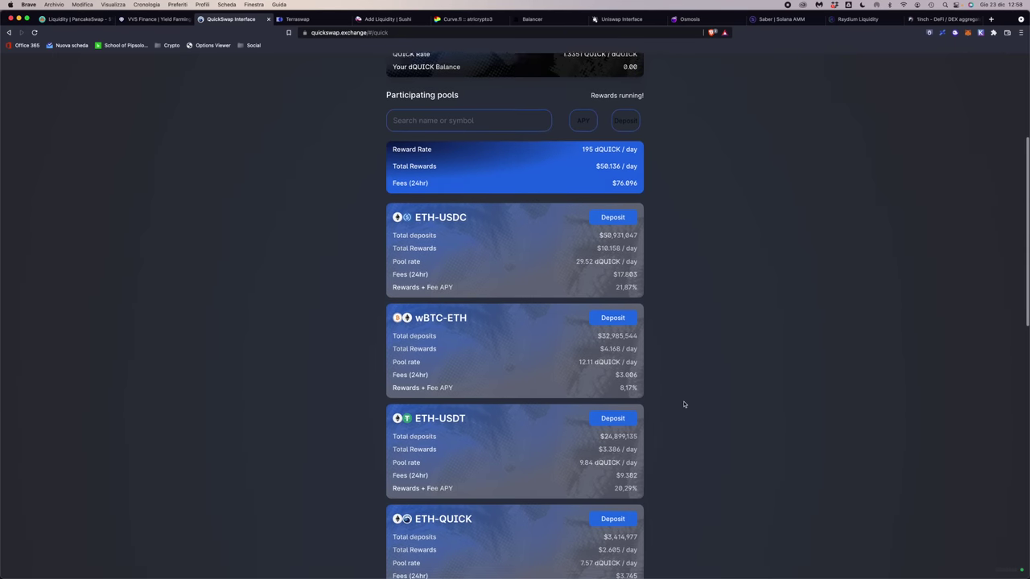
scroll(683, 404, "down", 1)
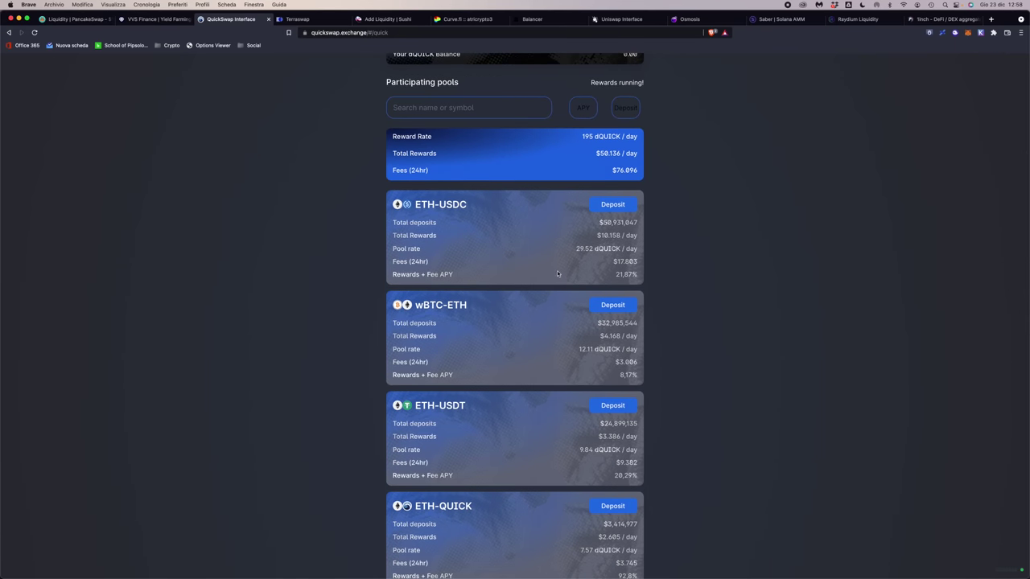
scroll(559, 273, "up", 5)
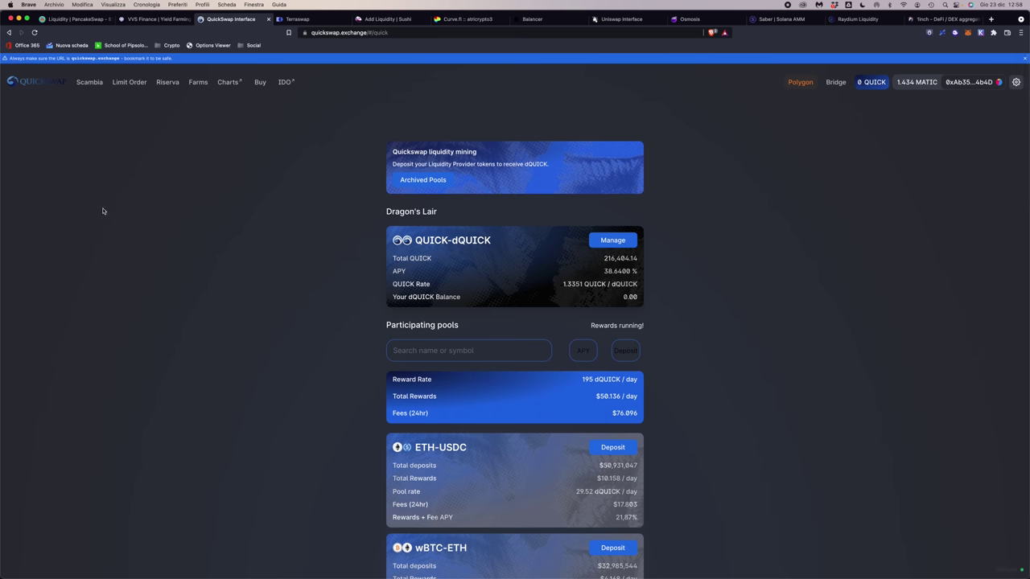
Step: Switch to SushiSwap and set up a swap of 1000 MATIC into DAI
left_click(386, 20)
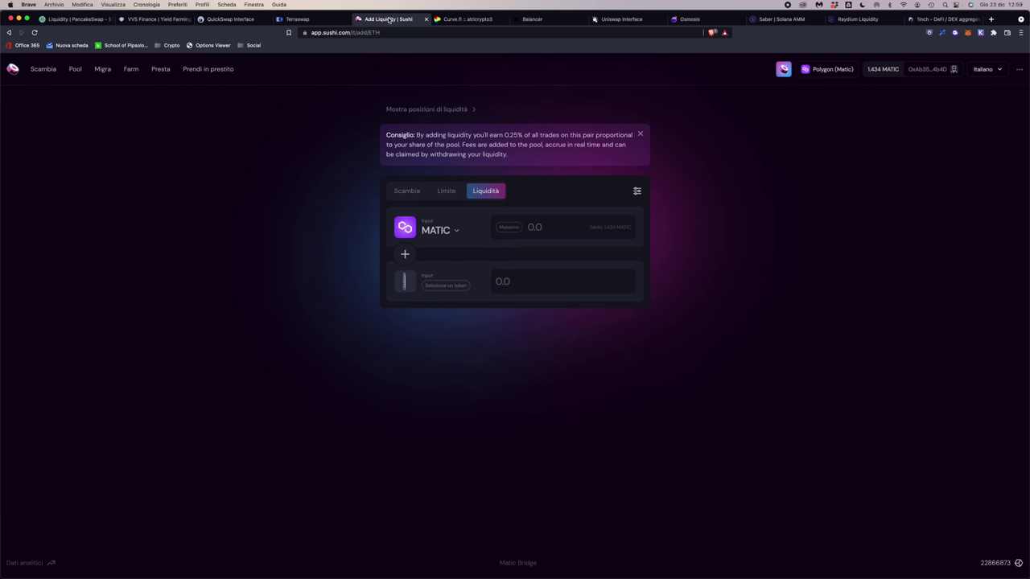
left_click(410, 193)
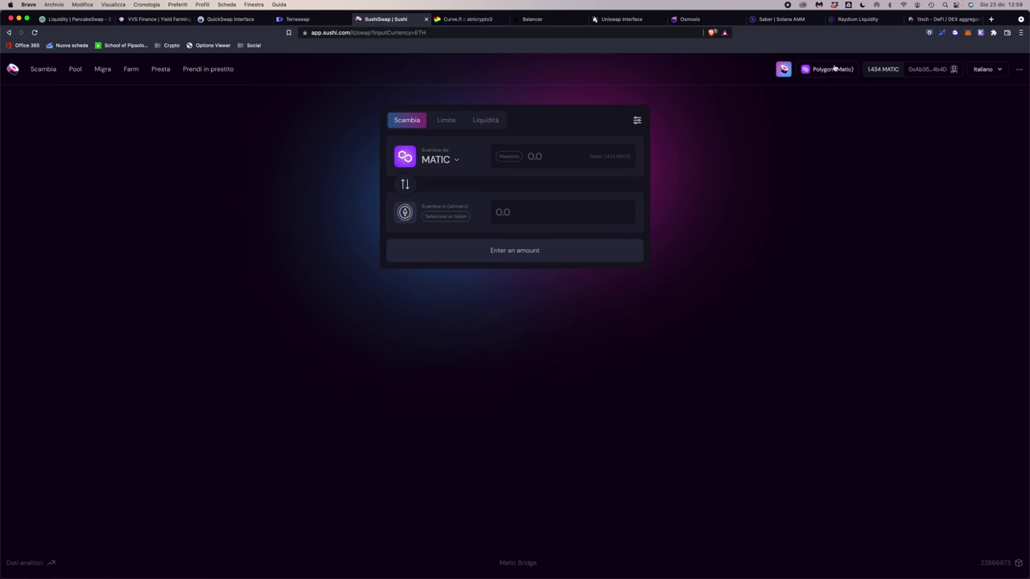
left_click(430, 210)
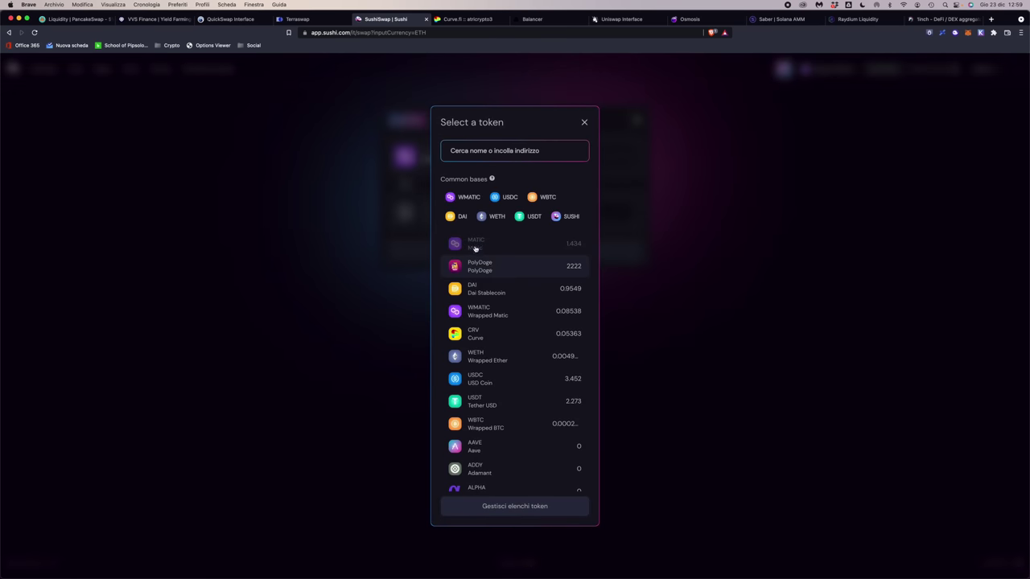
left_click(490, 293)
left_click(556, 159)
type("10")
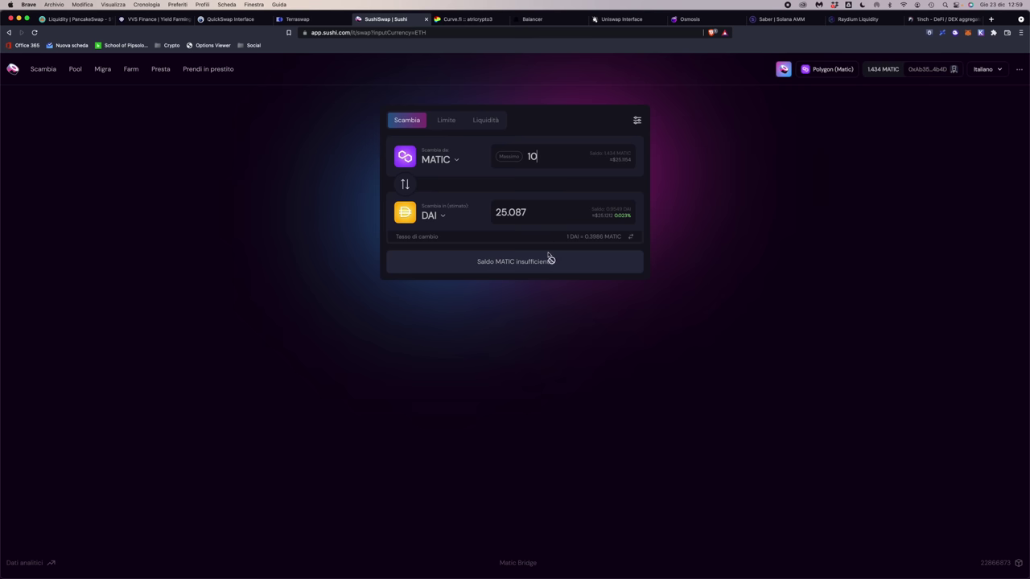
type("00")
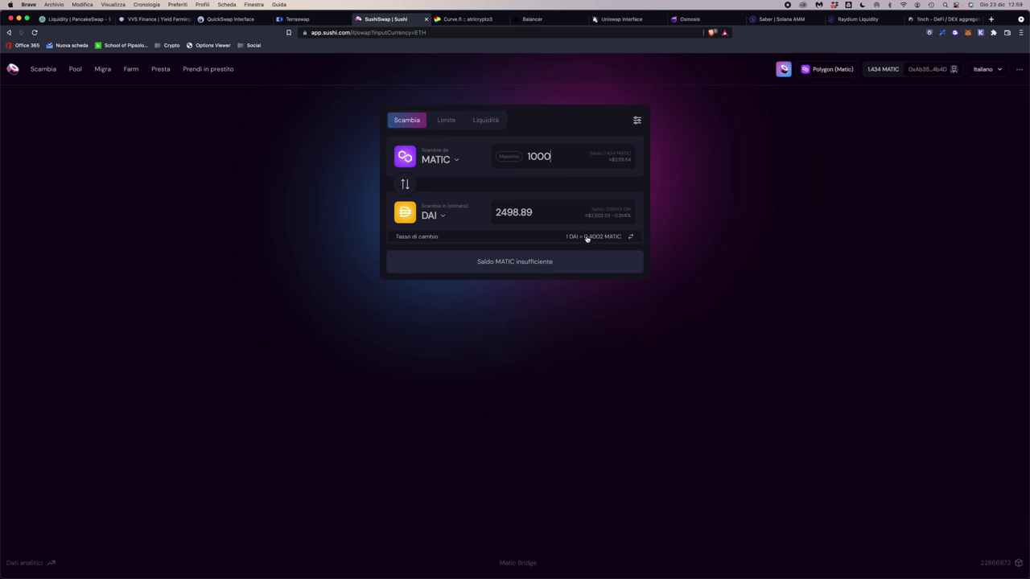
Step: Check the swap's slippage and transaction deadline settings, and look at the limit order form
left_click(637, 121)
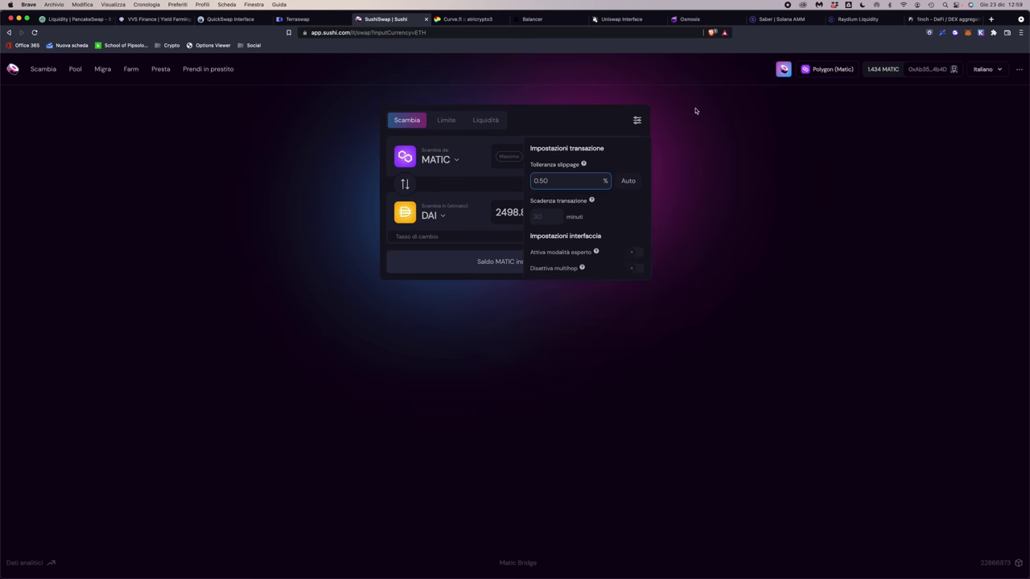
left_click(596, 116)
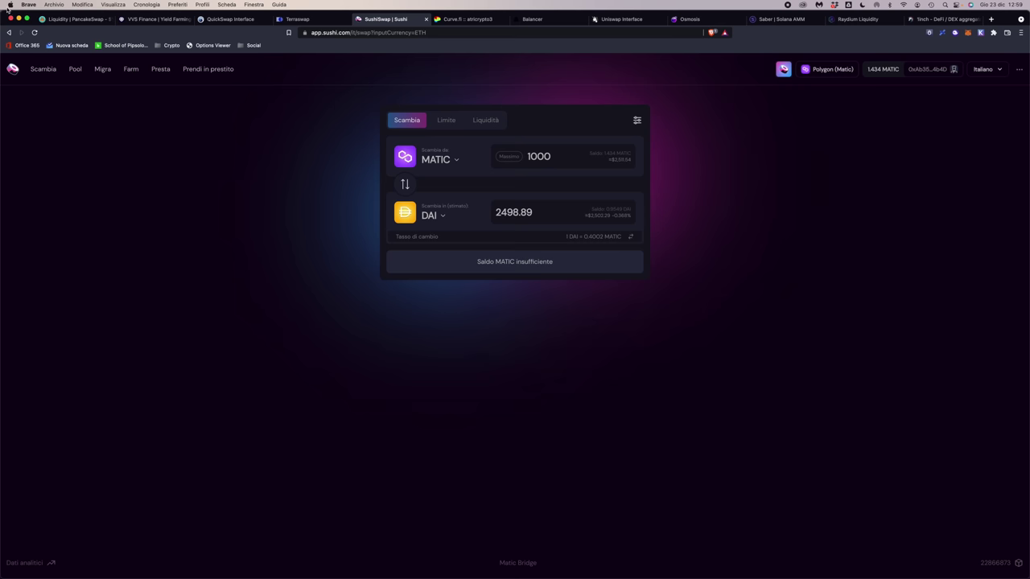
left_click(446, 120)
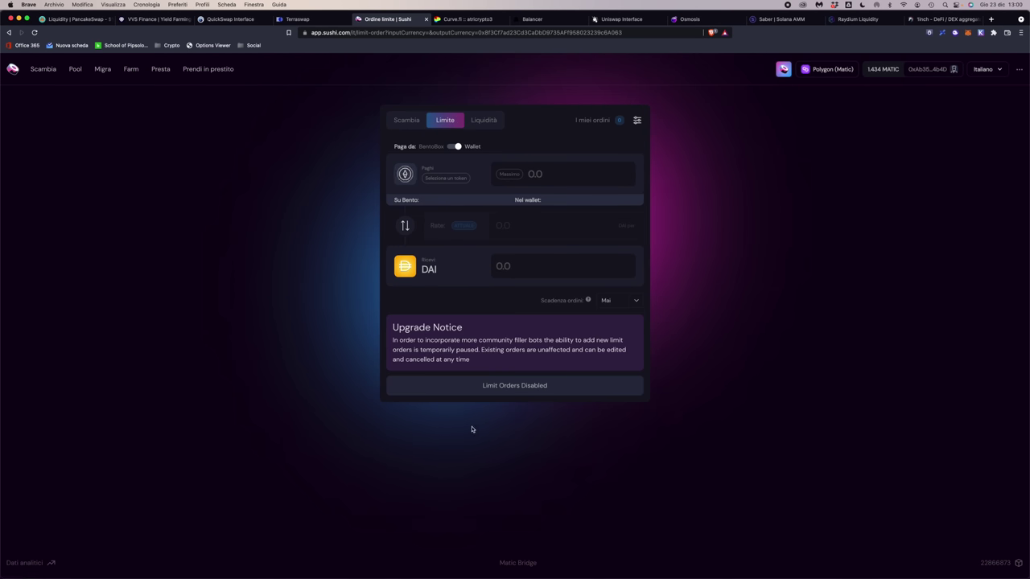
Step: Set up adding liquidity for the DAI-MATIC pair on SushiSwap with 1 MATIC
left_click(483, 122)
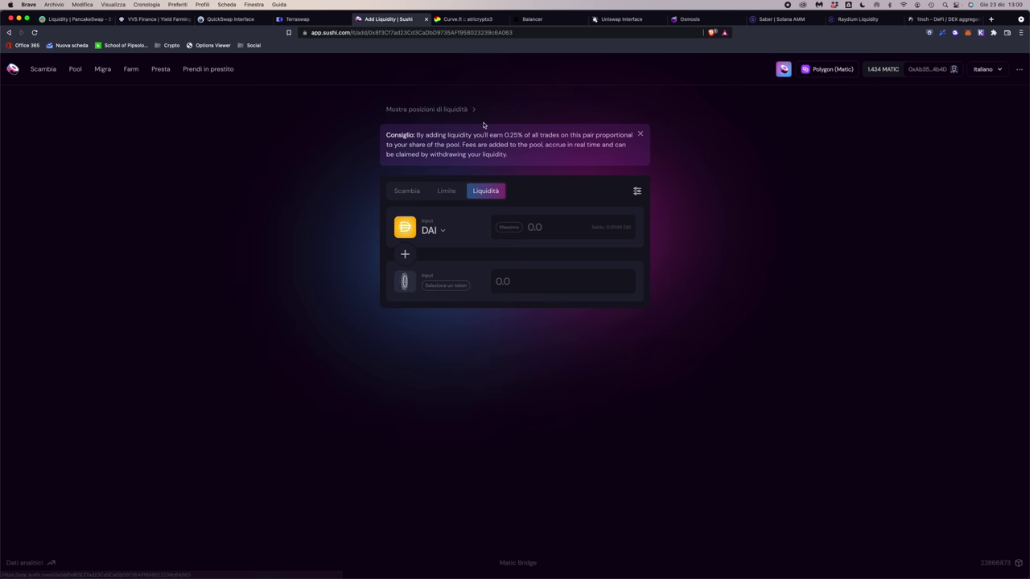
left_click(435, 287)
left_click(478, 249)
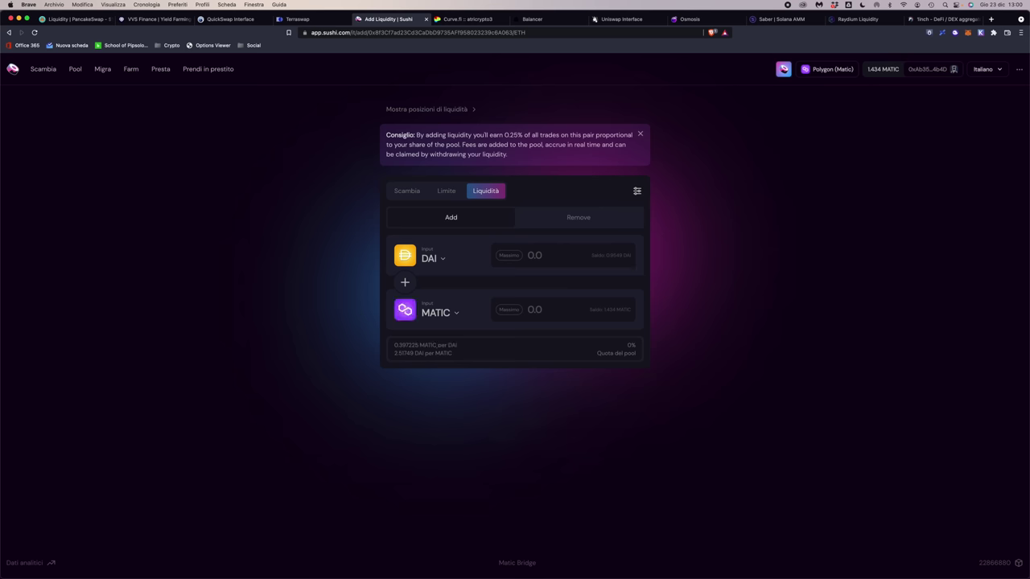
left_click(541, 309)
type("1")
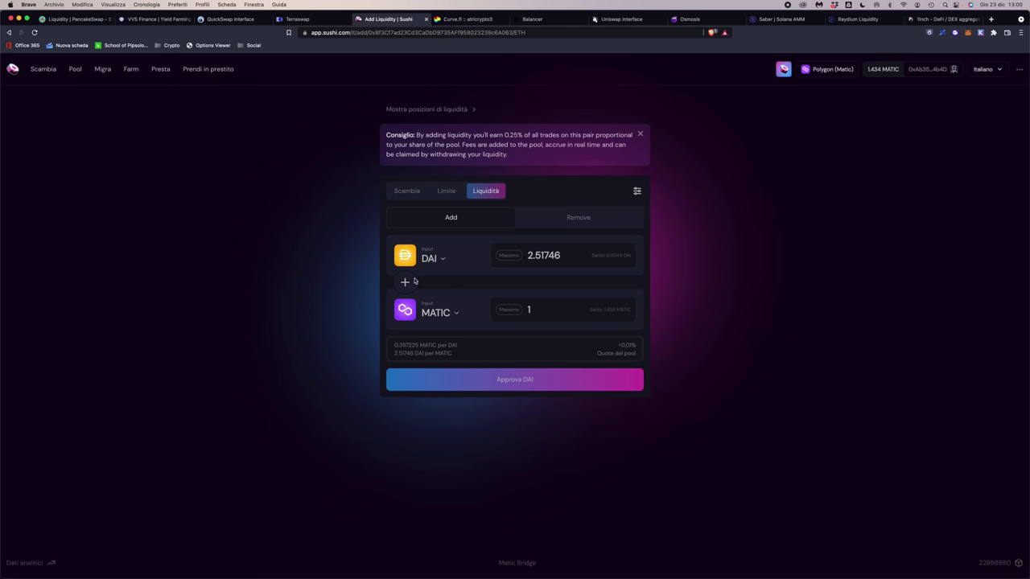
Step: Open SushiSwap's list of all farms on the Polygon network
left_click(135, 74)
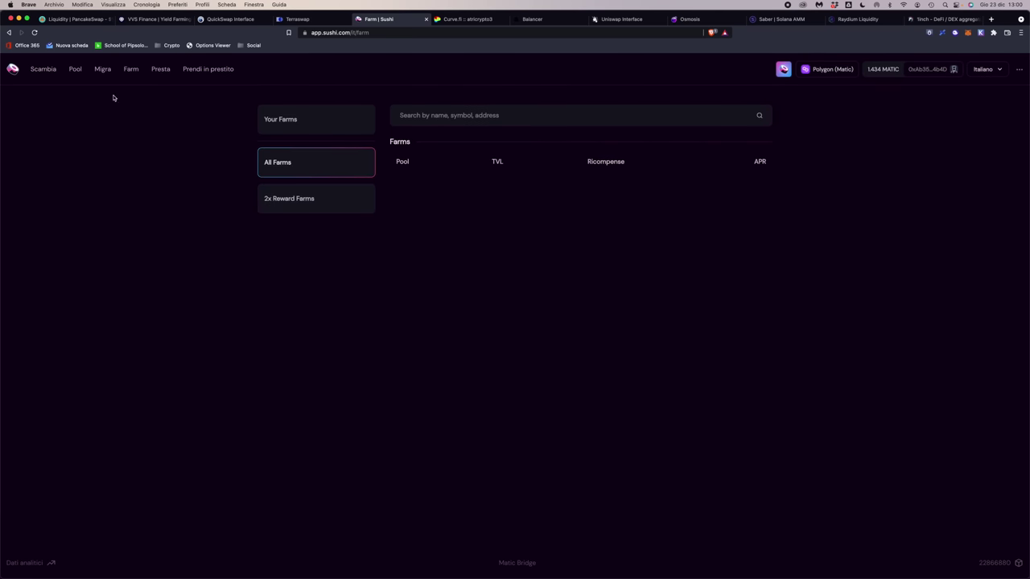
left_click(810, 70)
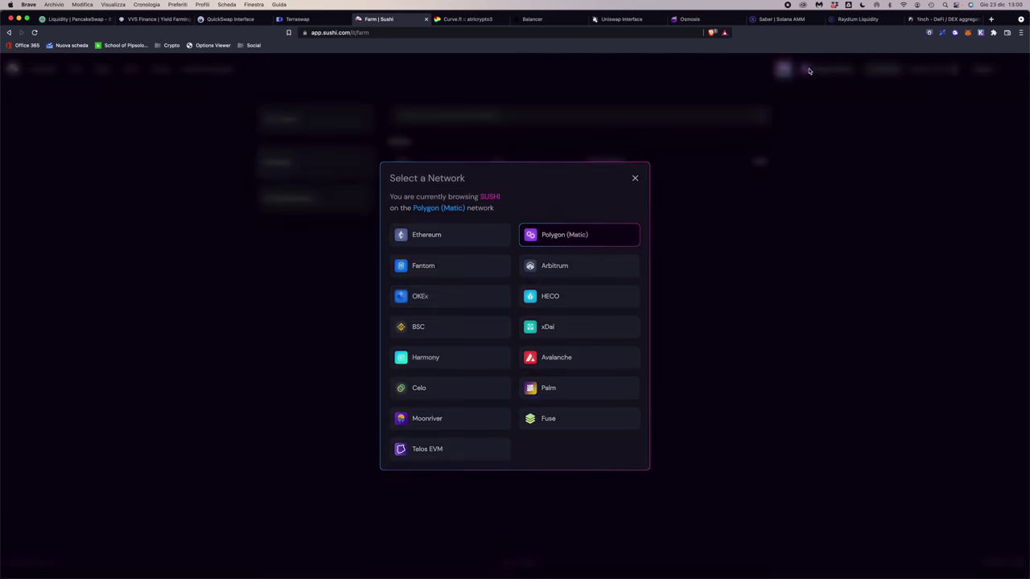
left_click(443, 237)
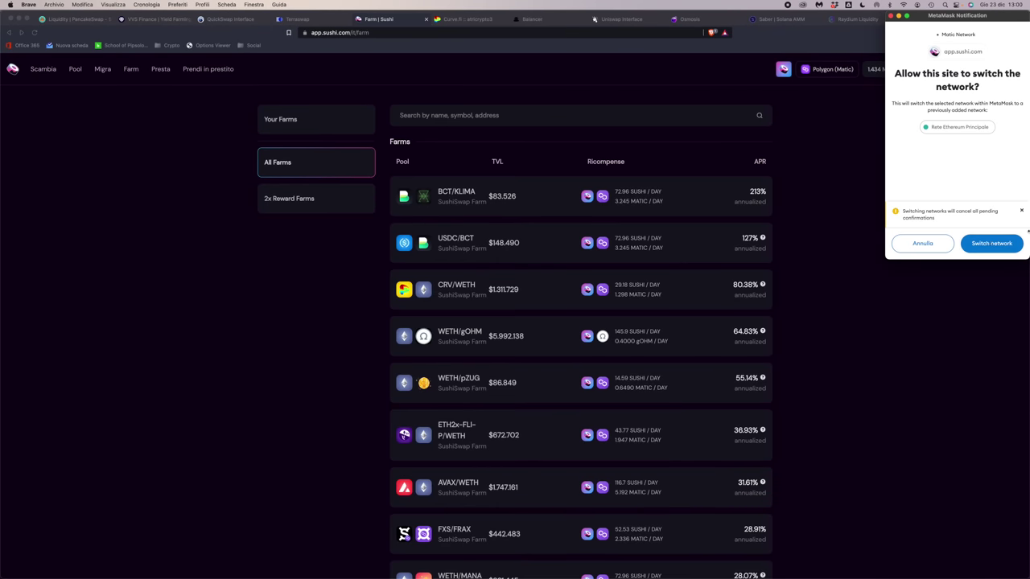
left_click(938, 241)
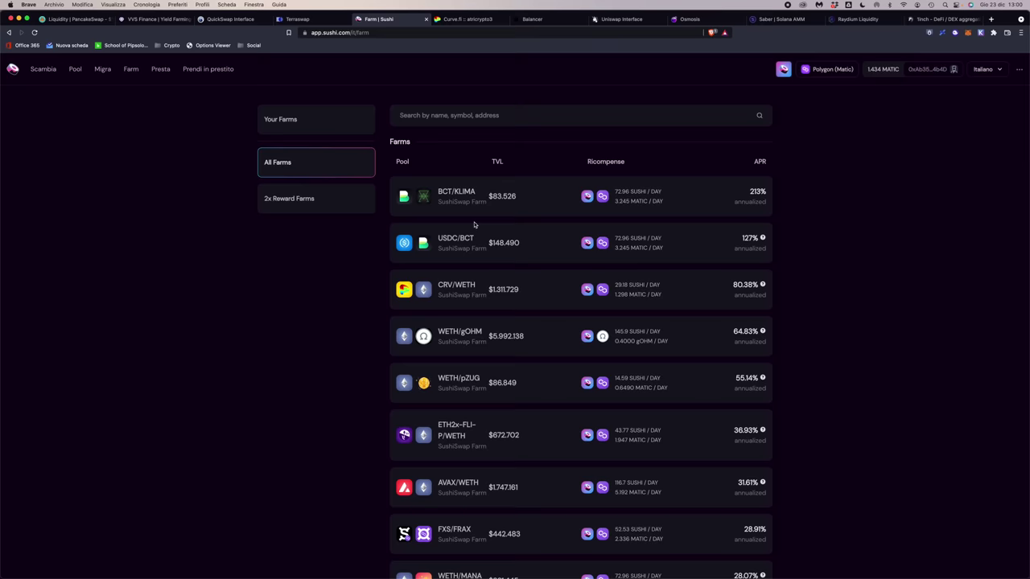
Step: Review the farms' TVL, rewards and APR, and expand the CRV/WETH farm to view its liquidity and staking options
scroll(474, 225, "down", 2)
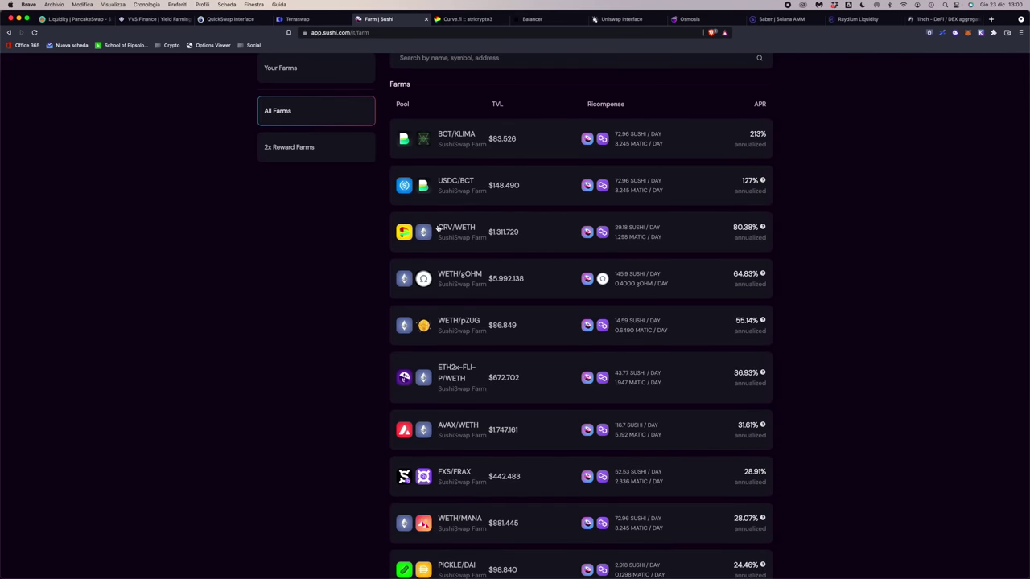
scroll(436, 226, "up", 2)
scroll(510, 278, "down", 3)
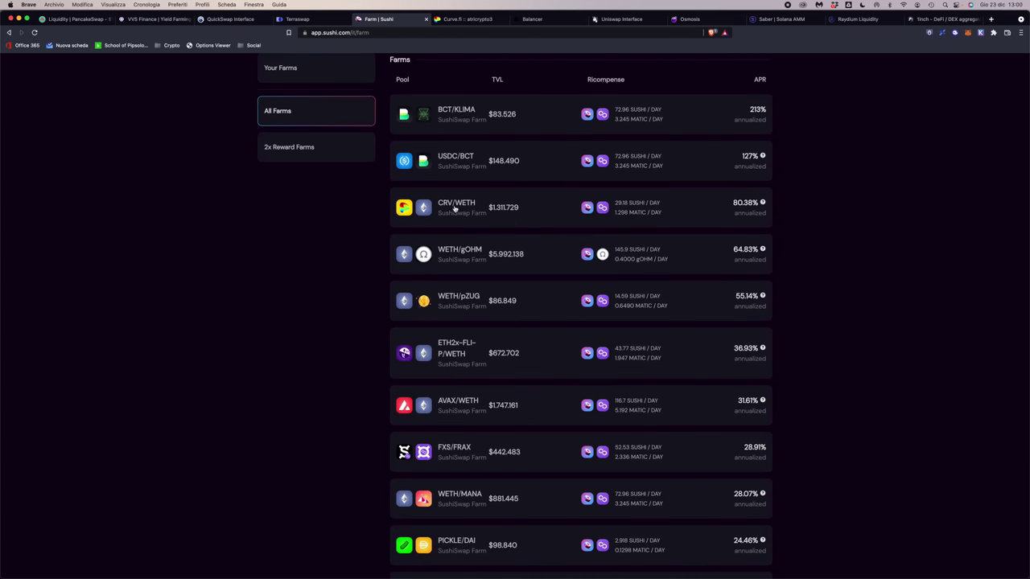
scroll(452, 210, "up", 3)
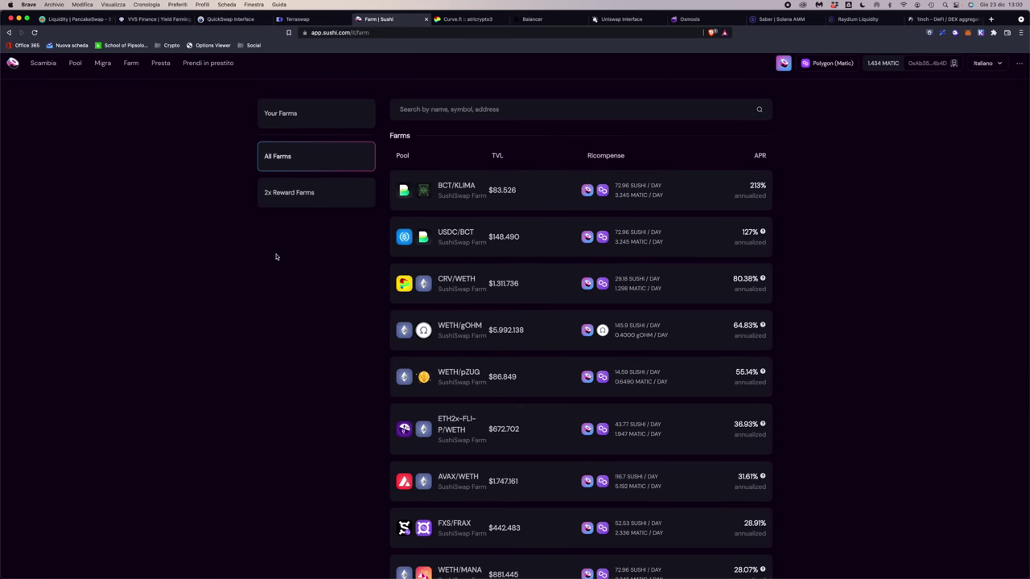
left_click(531, 294)
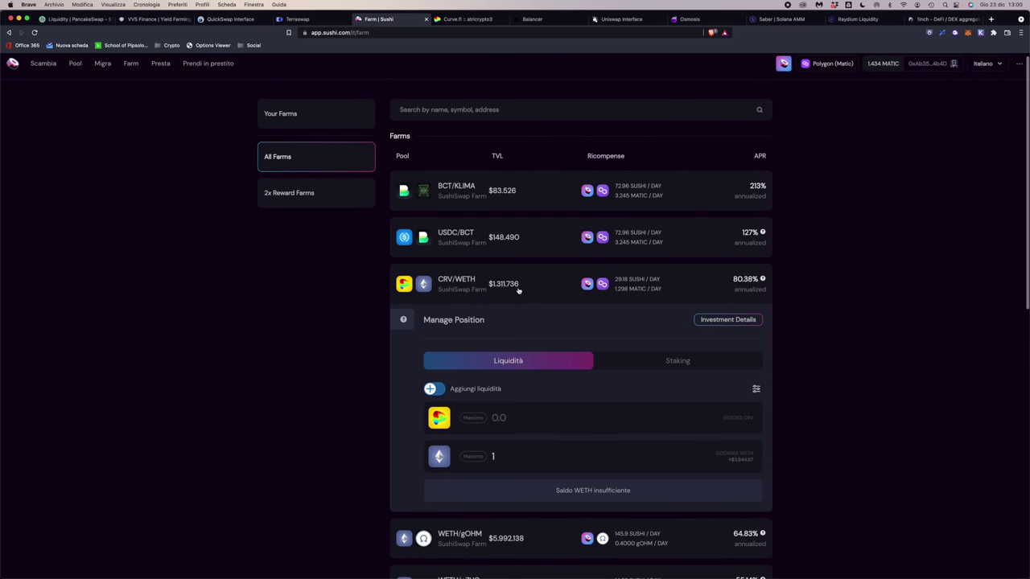
scroll(579, 330, "down", 1)
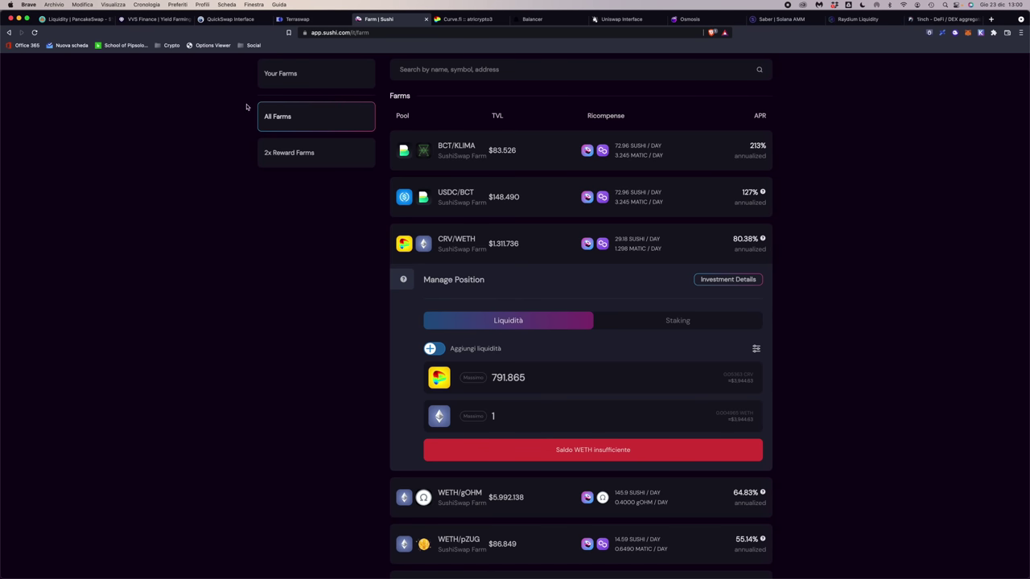
Step: Check the CRV/WETH farm's staking deposit form and return to its liquidity form
scroll(442, 136, "up", 1)
scroll(315, 233, "down", 2)
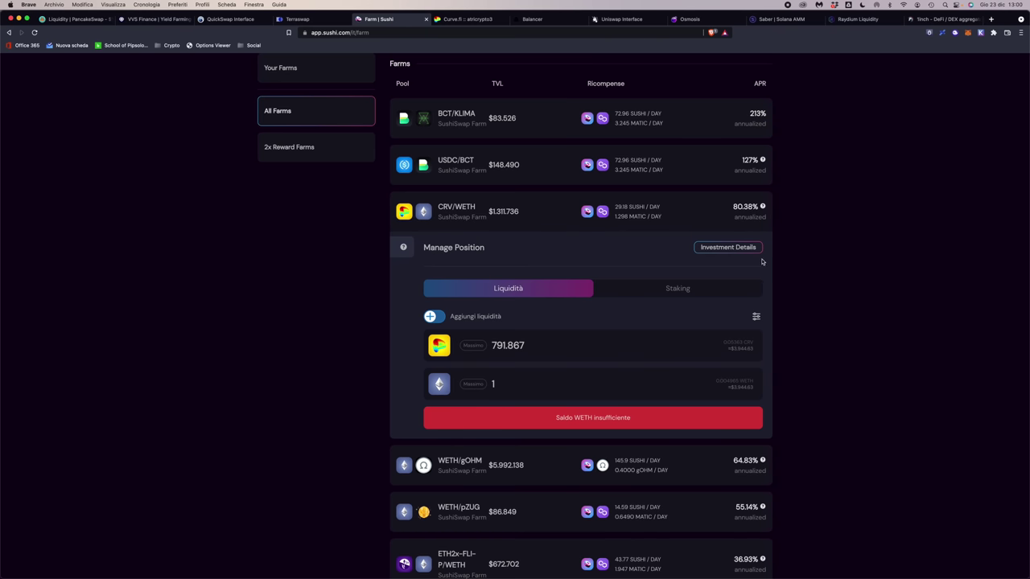
left_click(684, 291)
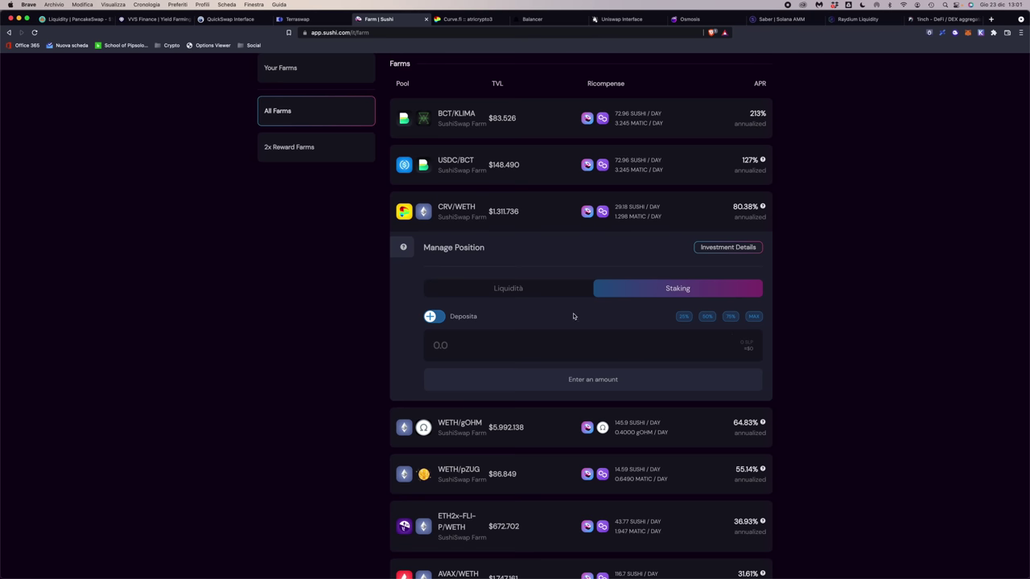
left_click(523, 287)
scroll(523, 287, "up", 2)
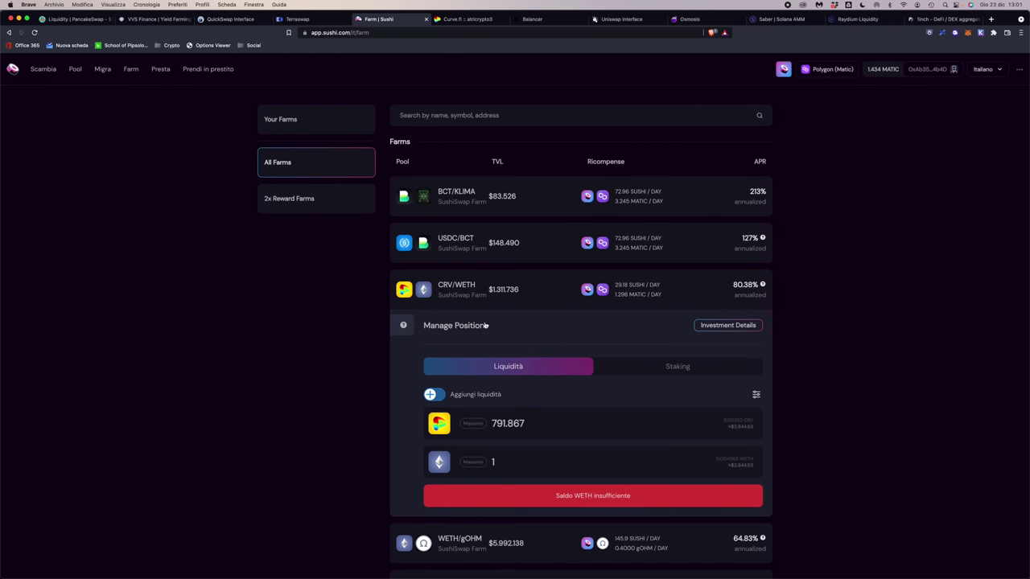
Step: Request adding the SUSHI token to the MetaMask wallet and dismiss the wallet prompt
left_click(785, 70)
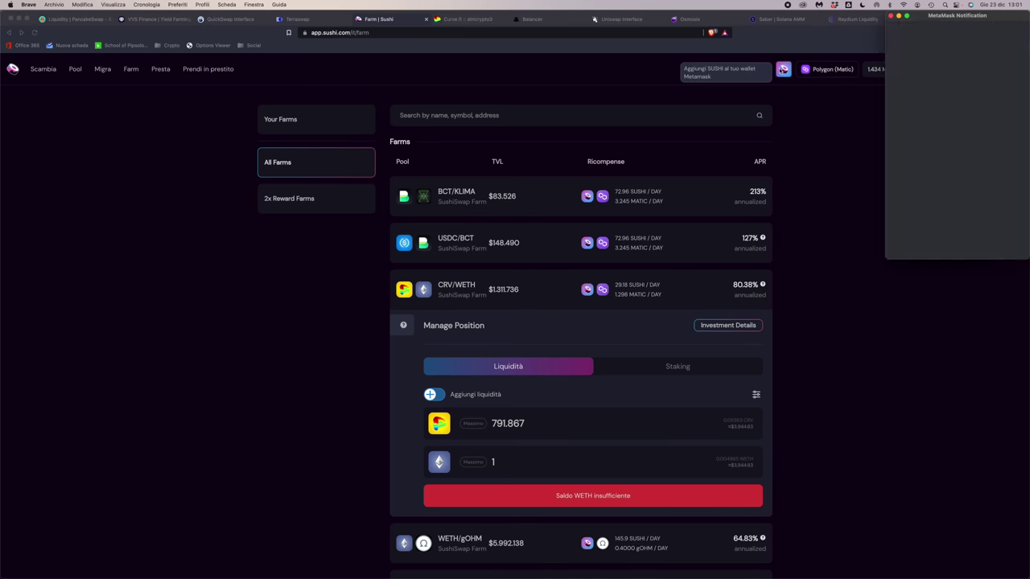
left_click(889, 16)
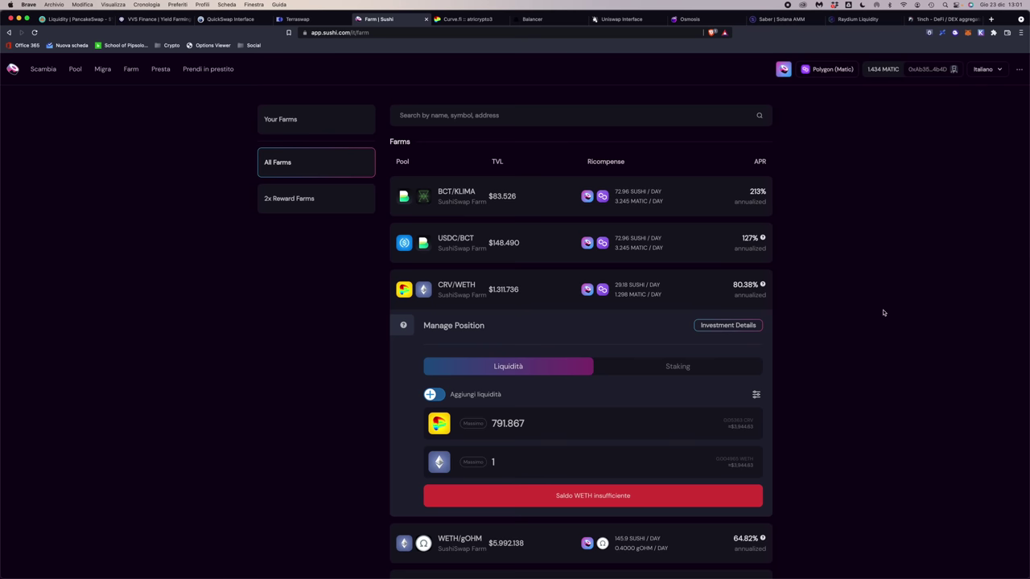
scroll(913, 346, "down", 3)
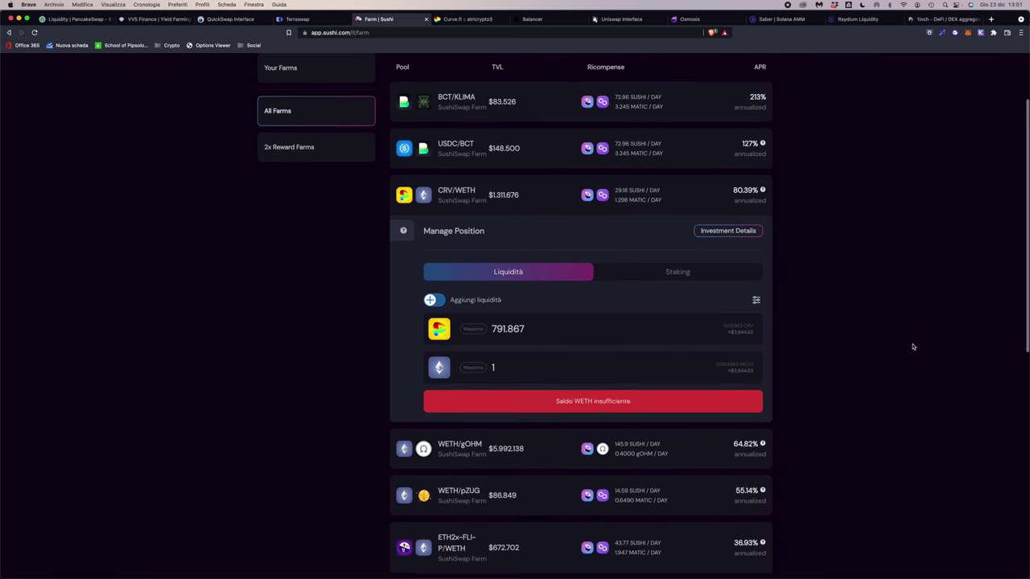
scroll(913, 346, "up", 4)
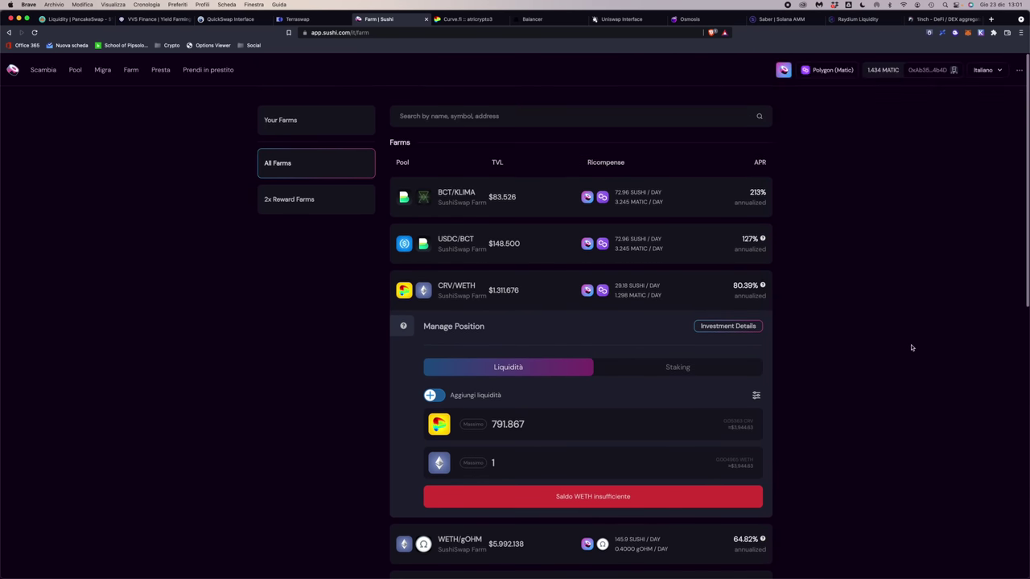
Step: Switch to Curve on Polygon and open its home page with the swap form and pool list
left_click(464, 20)
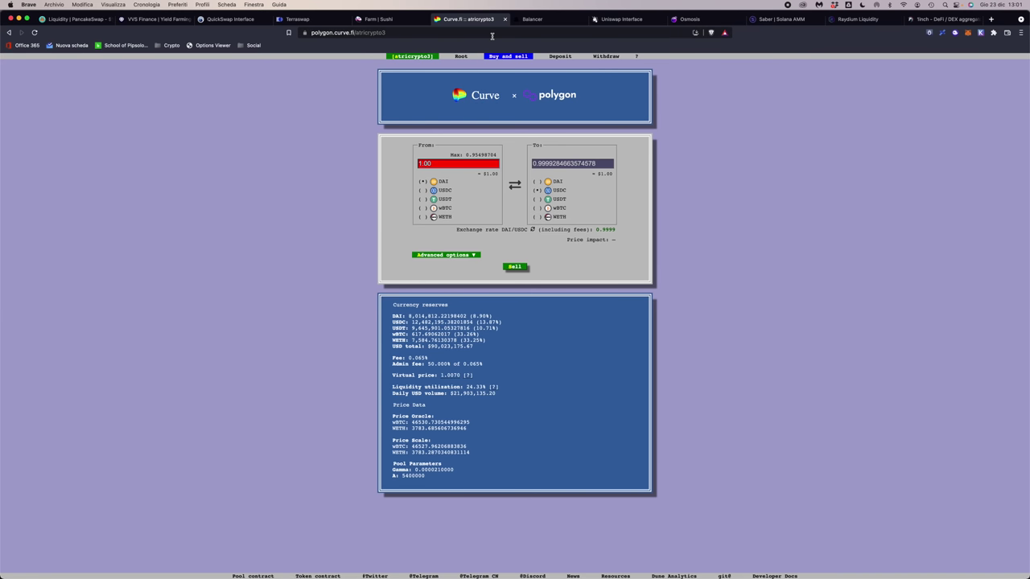
left_click(461, 55)
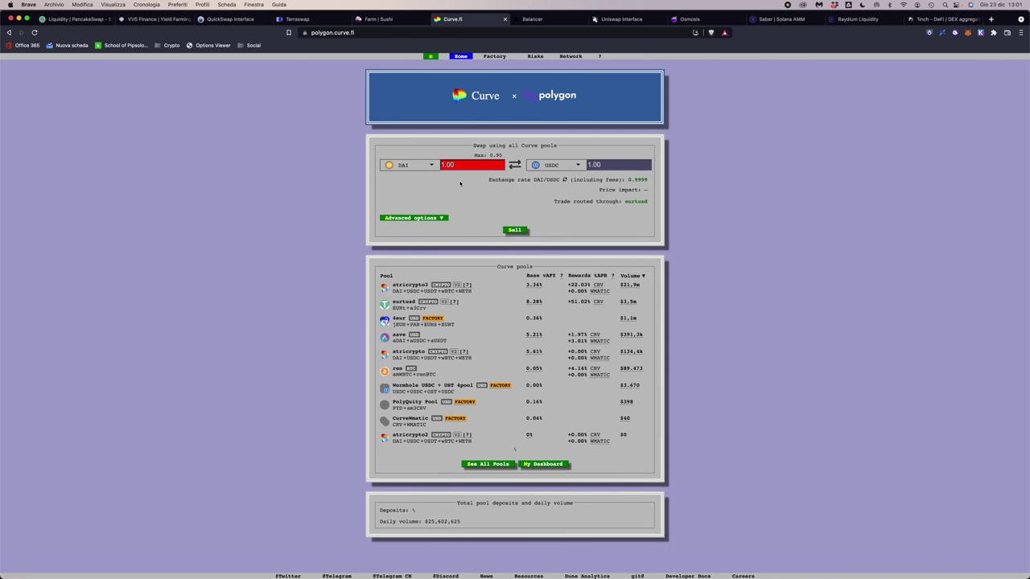
Step: Try renBTC as the token to swap from, and switch the source token back to DAI
left_click(428, 169)
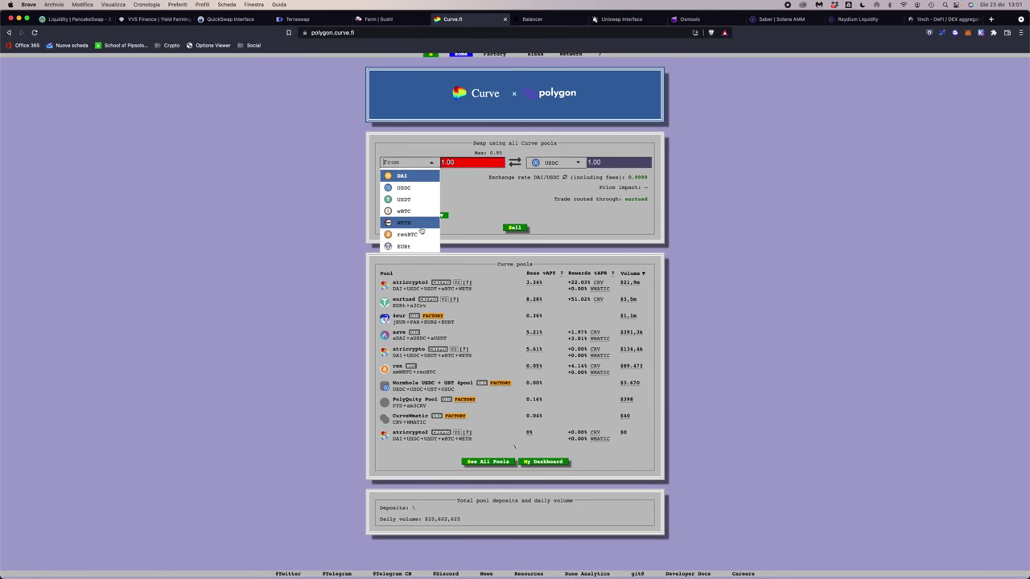
left_click(407, 237)
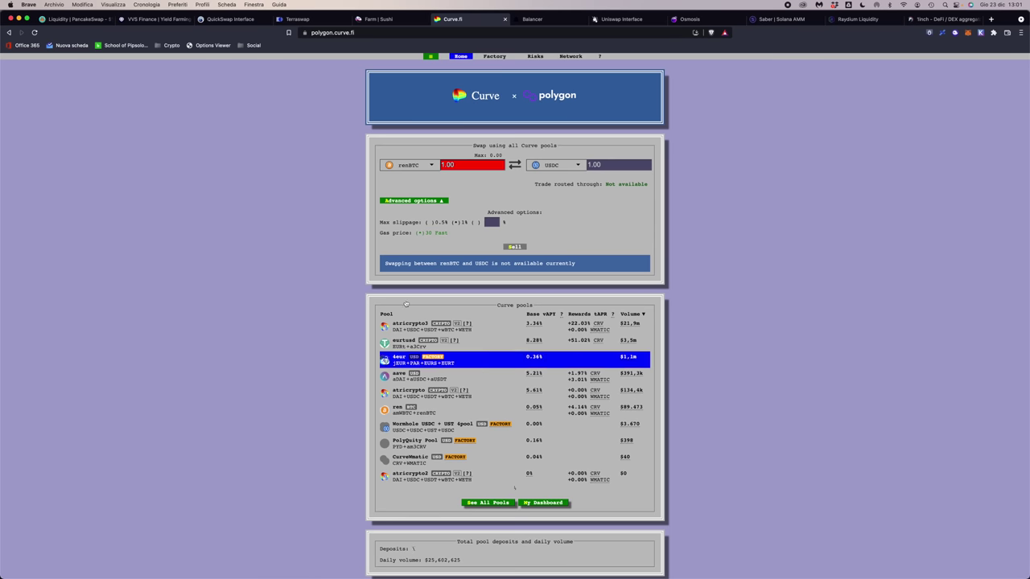
left_click(409, 165)
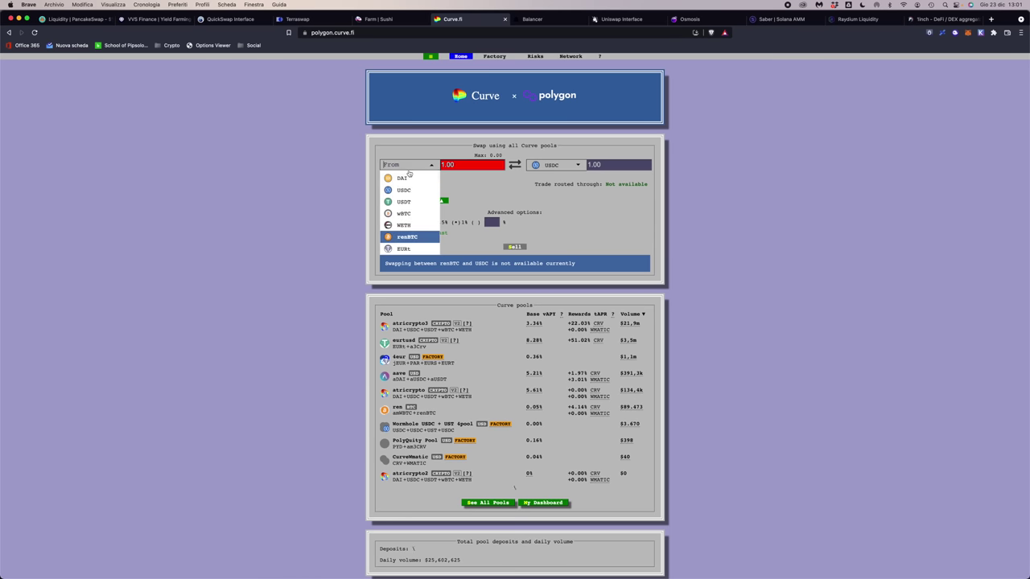
left_click(403, 179)
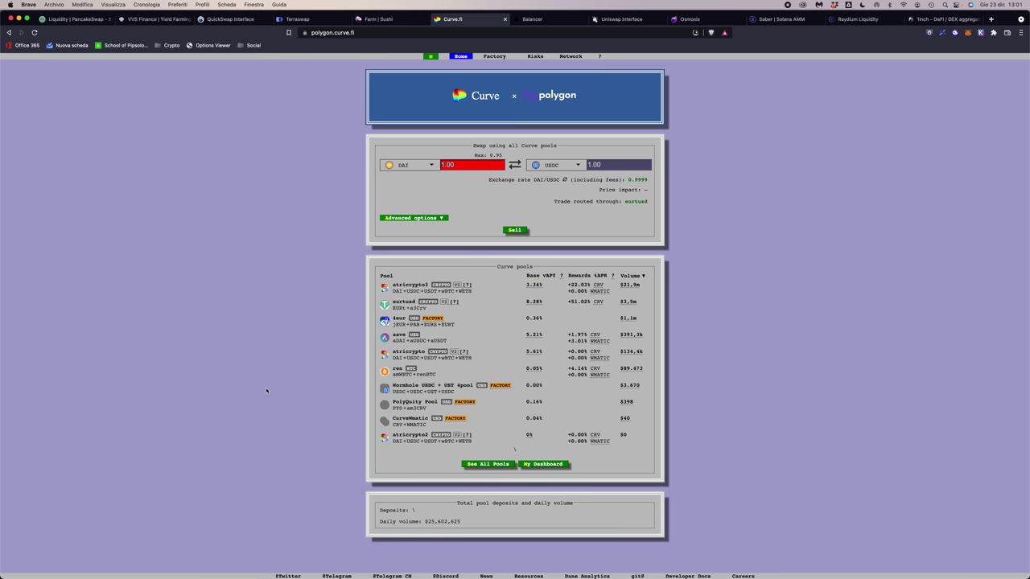
Step: Set the swap amount to 99999 DAI and check the USDC quote and the advanced slippage options
triple_click(487, 166)
type("99999")
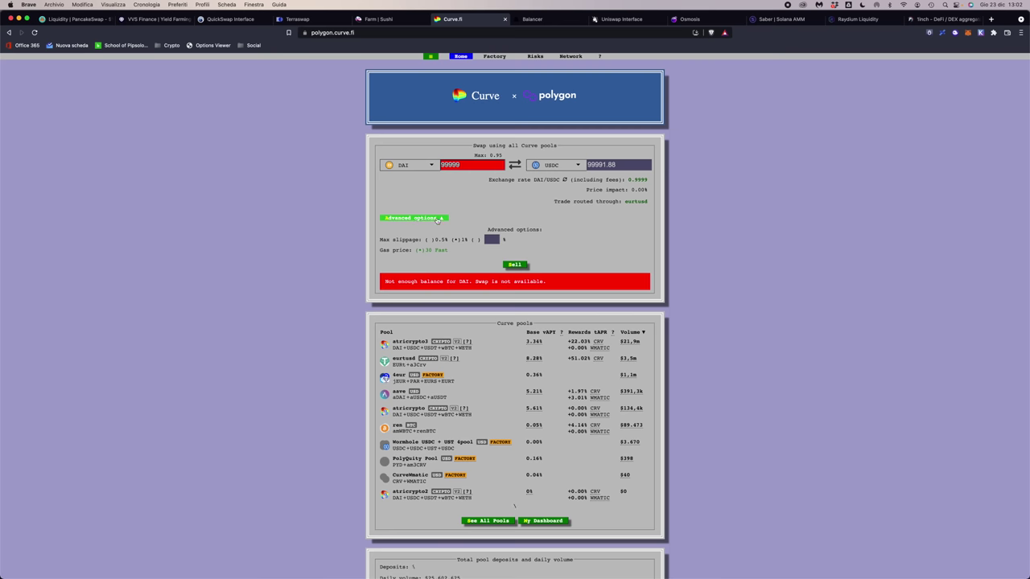
scroll(467, 241, "down", 1)
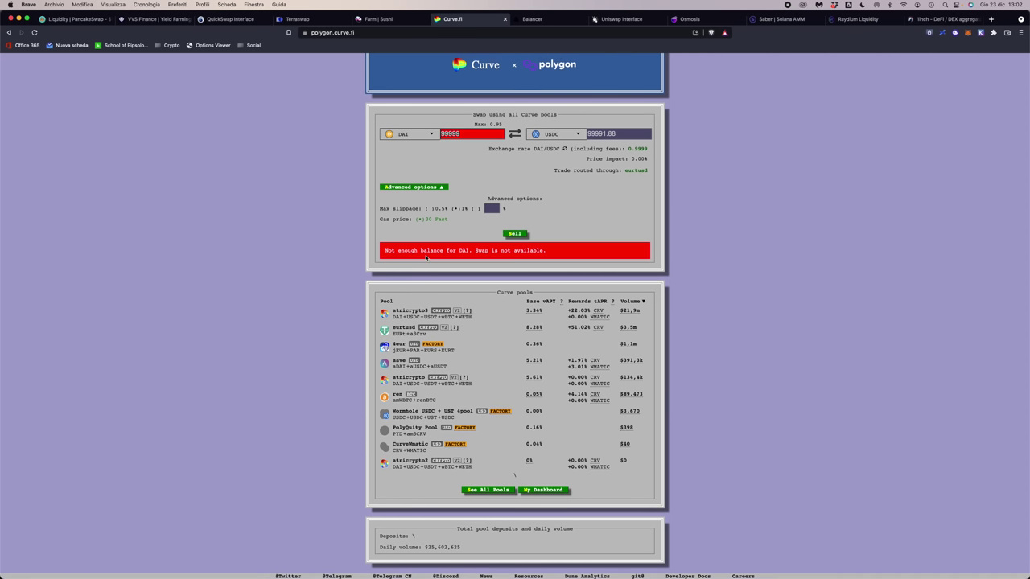
scroll(460, 255, "up", 1)
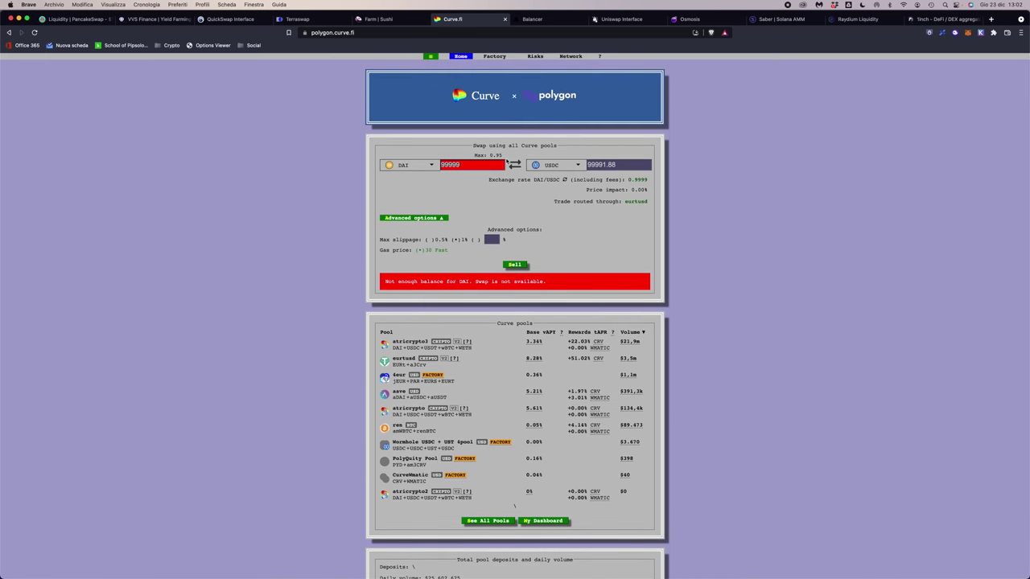
Step: Set the swap amount to 0.9 DAI and check which pool the trade is routed through
left_click_drag(467, 164, 423, 166)
type("0.9")
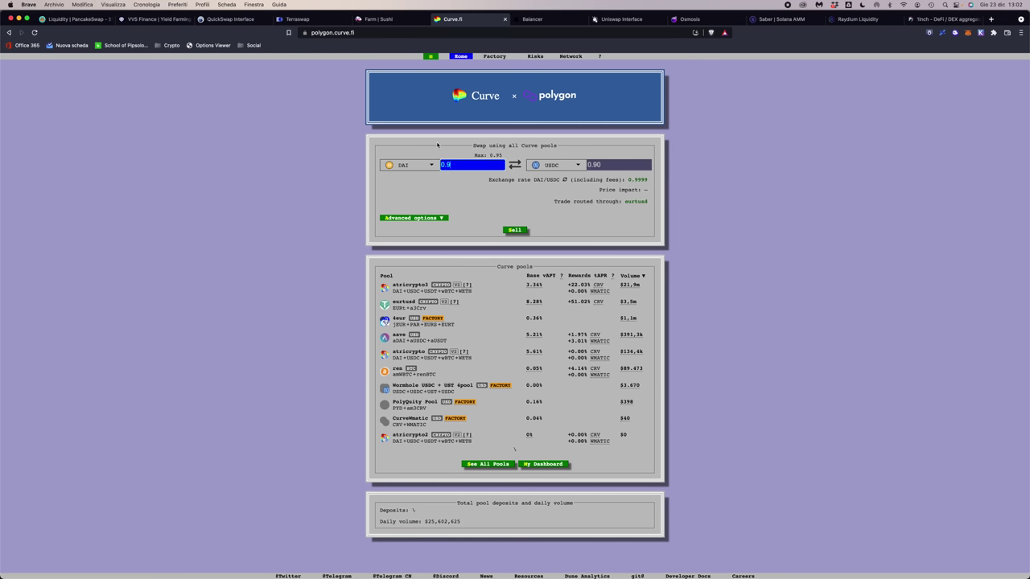
left_click_drag(554, 204, 602, 205)
Step: Open the full list of Curve pools and browse their base vAPY, rewards and volume
left_click(474, 469)
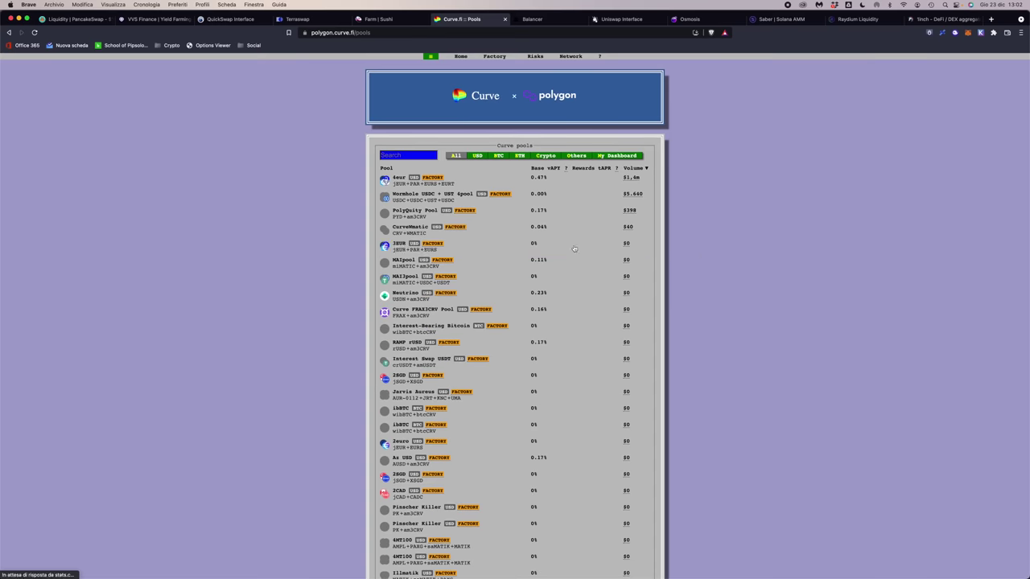
scroll(545, 235, "down", 3)
scroll(545, 235, "up", 3)
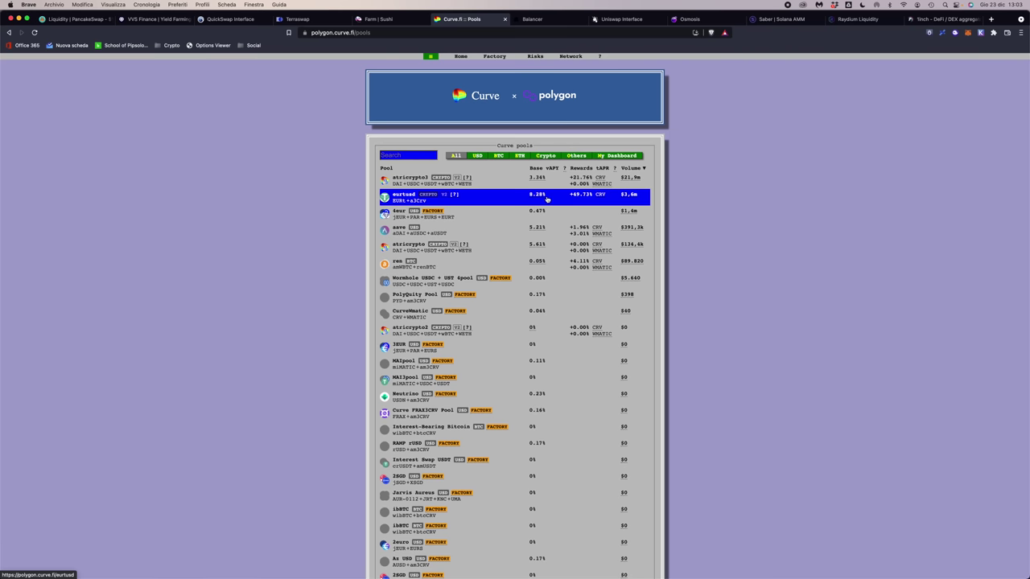
Step: Open the eurtusd pool and bring up its deposit form
mouse_move(544, 199)
left_click(472, 197)
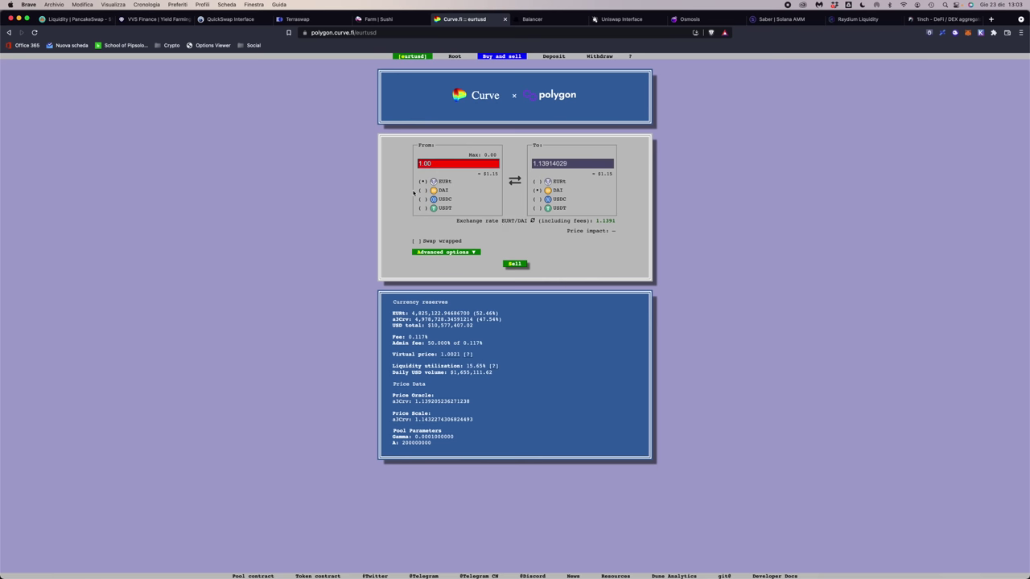
left_click(554, 56)
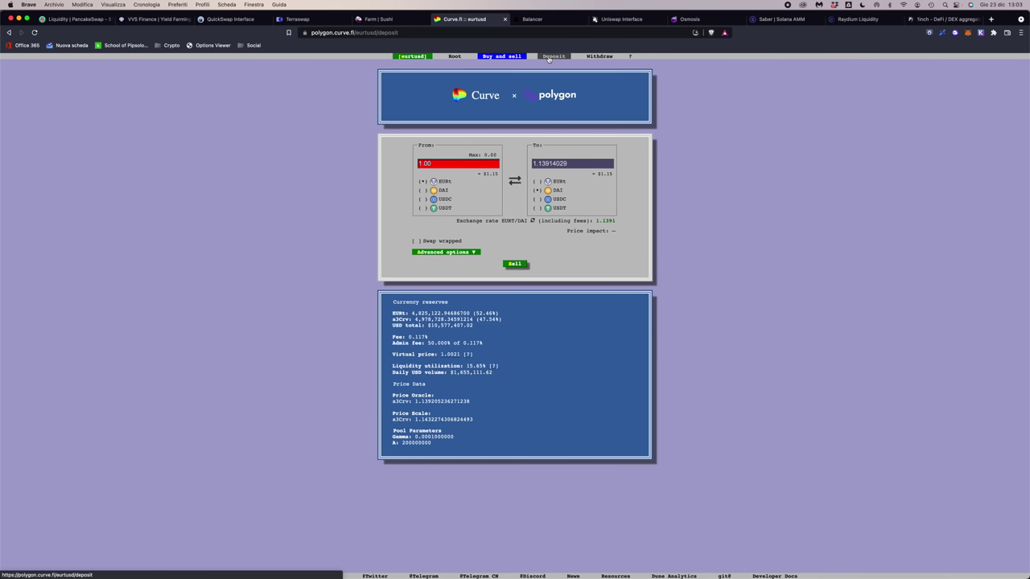
left_click(521, 56)
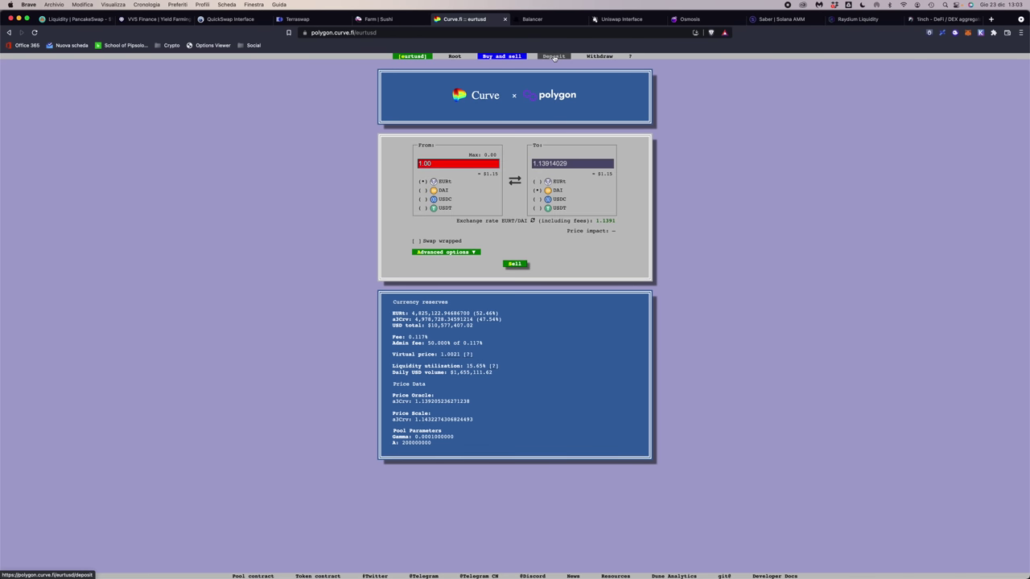
left_click(553, 56)
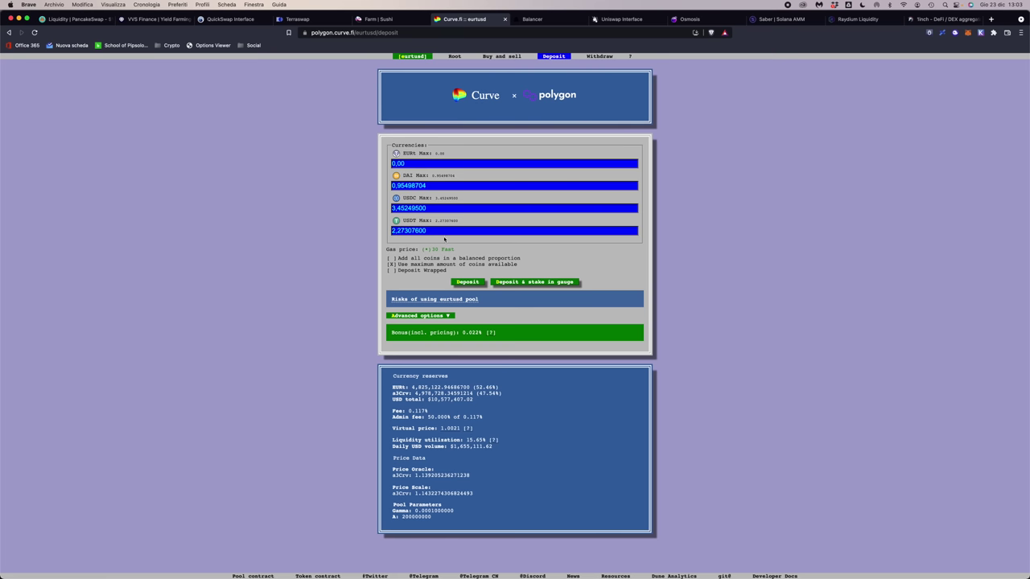
Step: Clear the USDT and USDC amounts in the eurtusd deposit form, leaving only the DAI amount filled in
left_click(447, 231)
key("ctrl+a")
key("BackSpace")
triple_click(446, 204)
key("BackSpace")
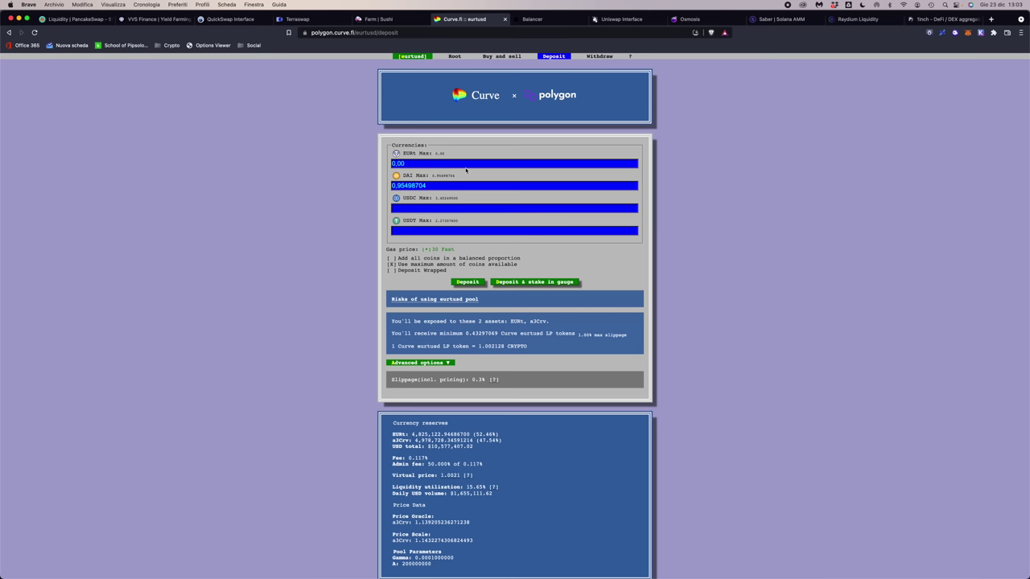
Step: Open Curve's home page in a separate tab and bring up the atricrypto3 pool's deposit form
left_click(415, 57)
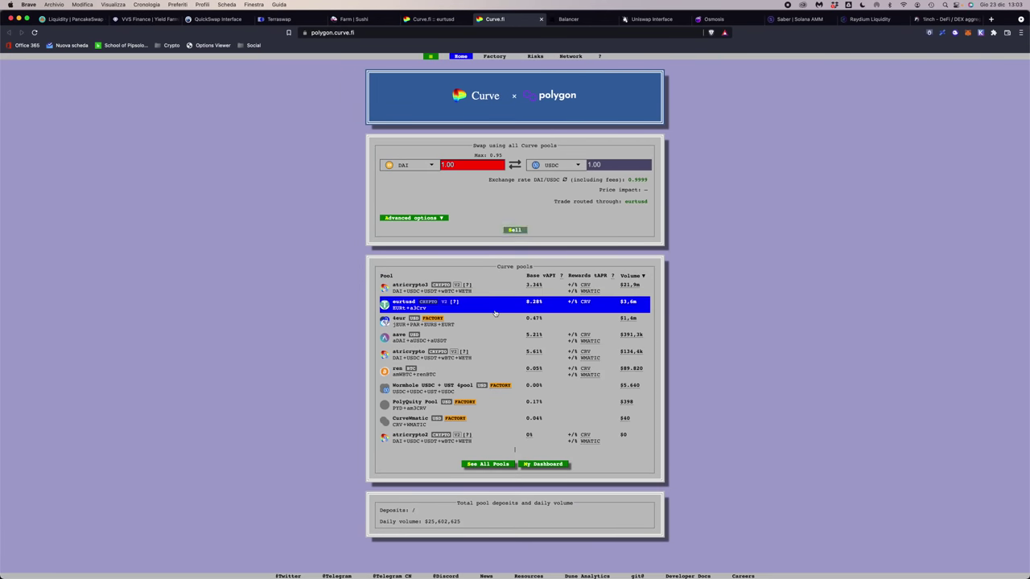
left_click(415, 295)
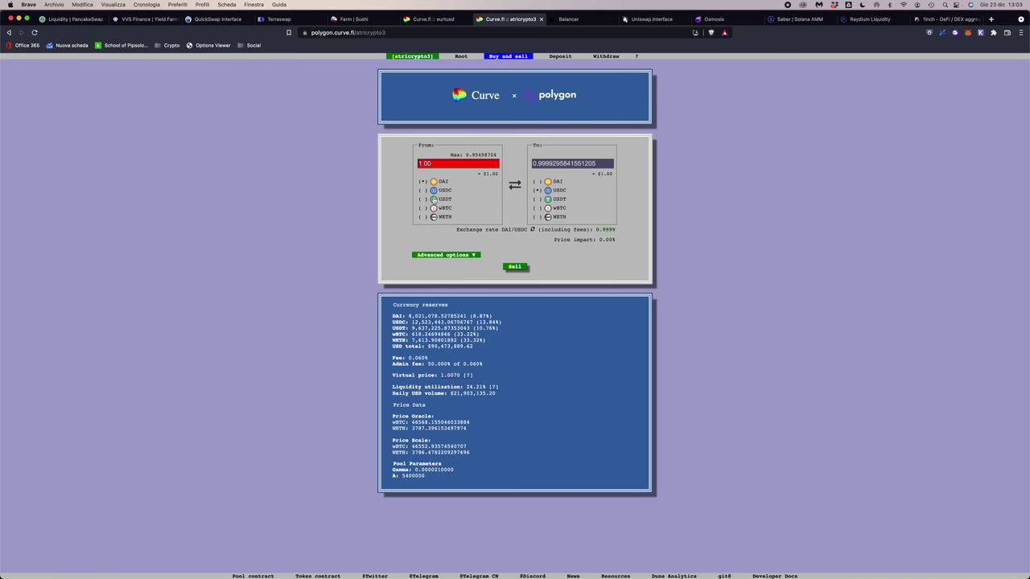
left_click(560, 56)
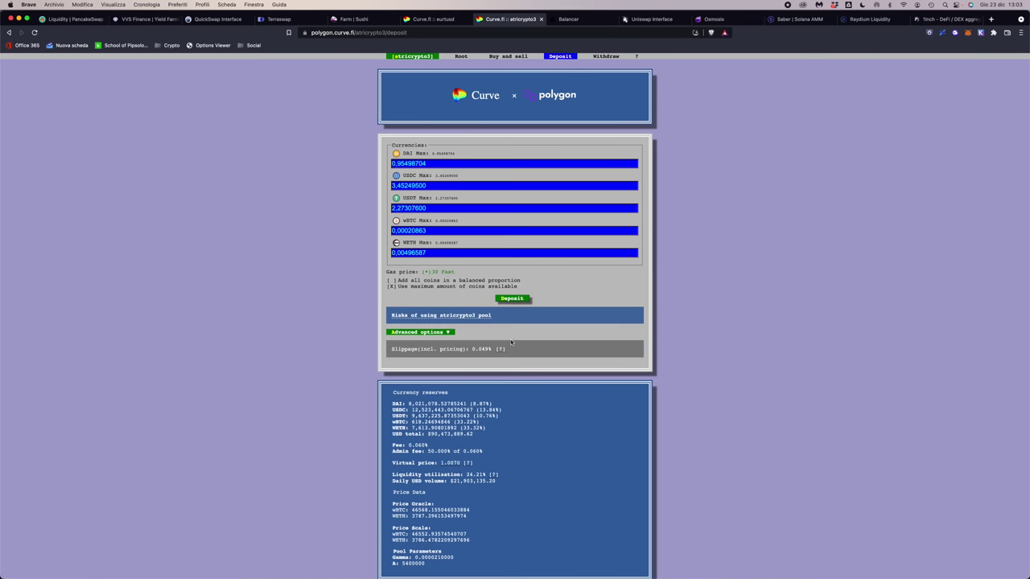
Step: Examine the currency reserves and their percentages in the atricrypto3 pool
scroll(443, 241, "down", 1)
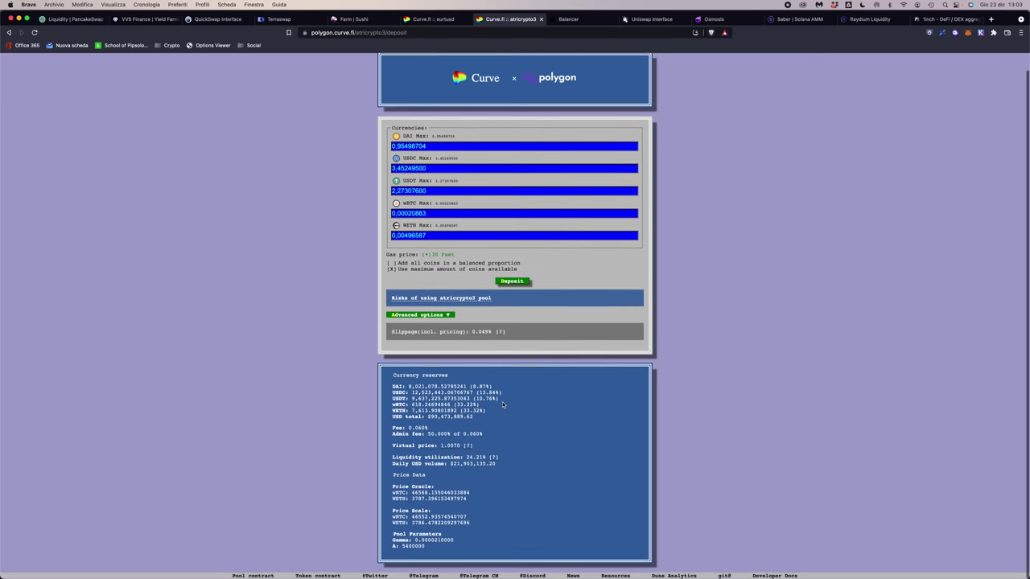
left_click_drag(490, 419, 444, 378)
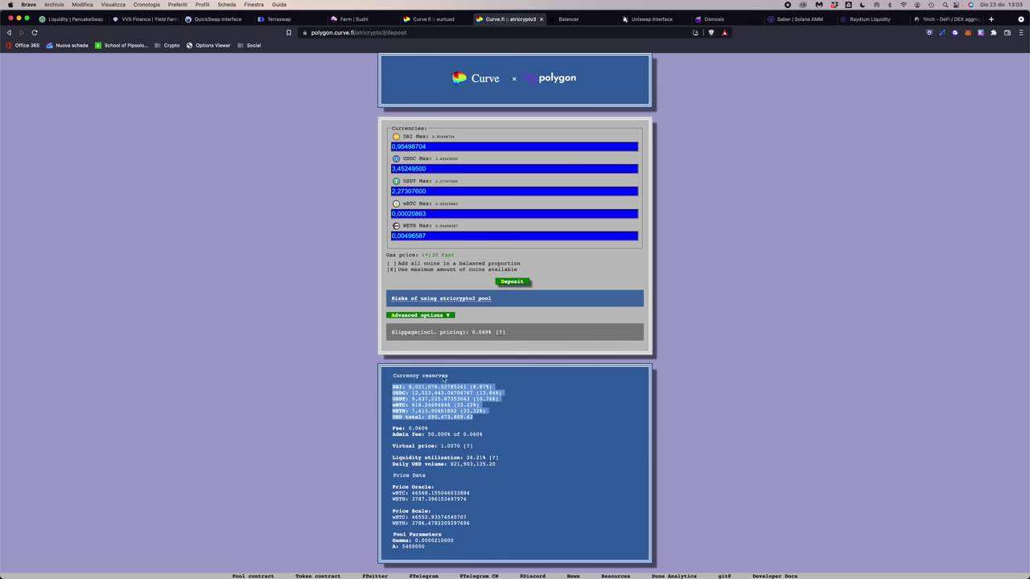
left_click(481, 417)
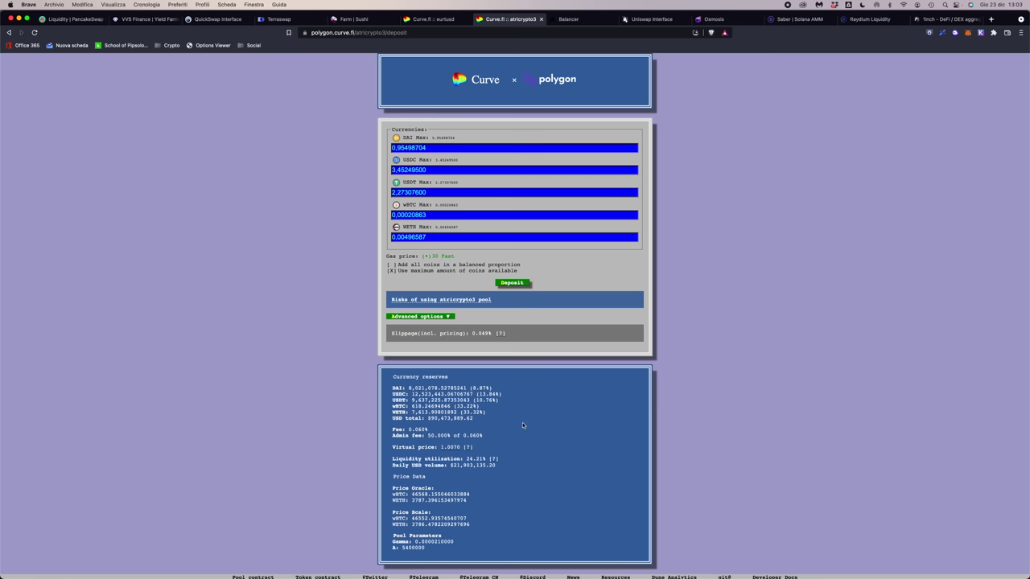
scroll(361, 329, "down", 1)
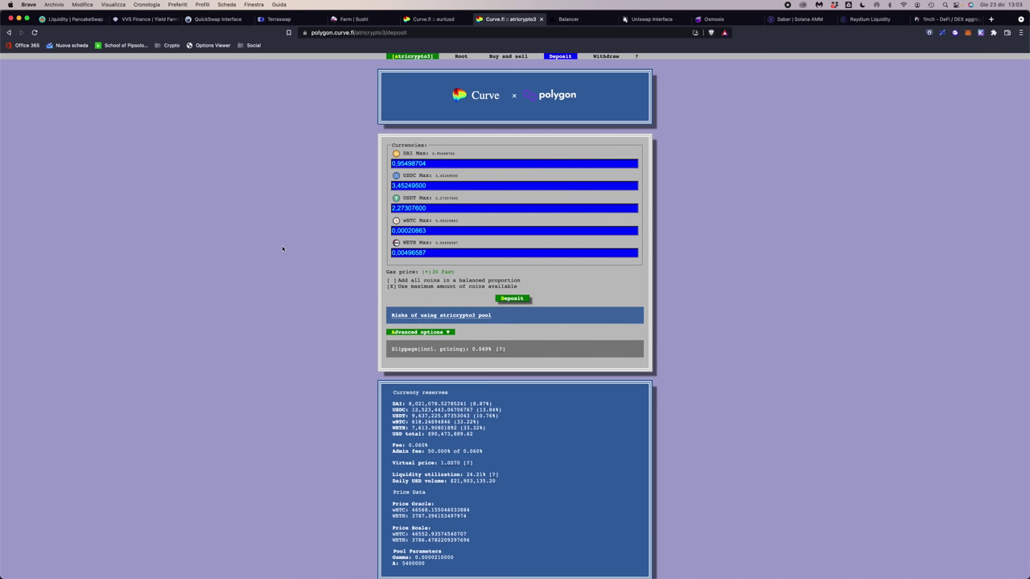
Step: Return to the eurtusd deposit form and review the DAI amount, asset exposure, LP tokens to receive and slippage
left_click(451, 18)
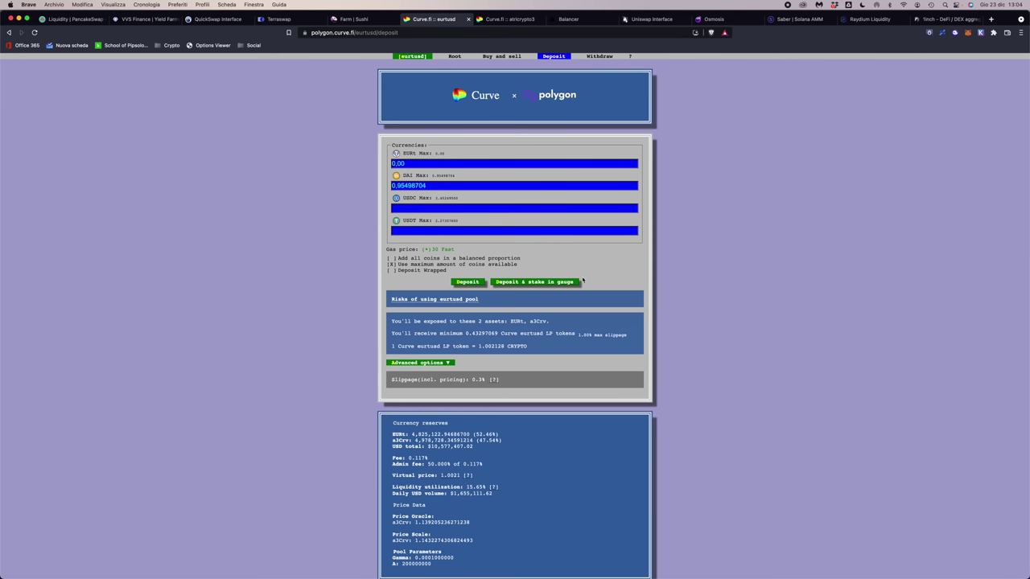
left_click_drag(392, 186, 435, 185)
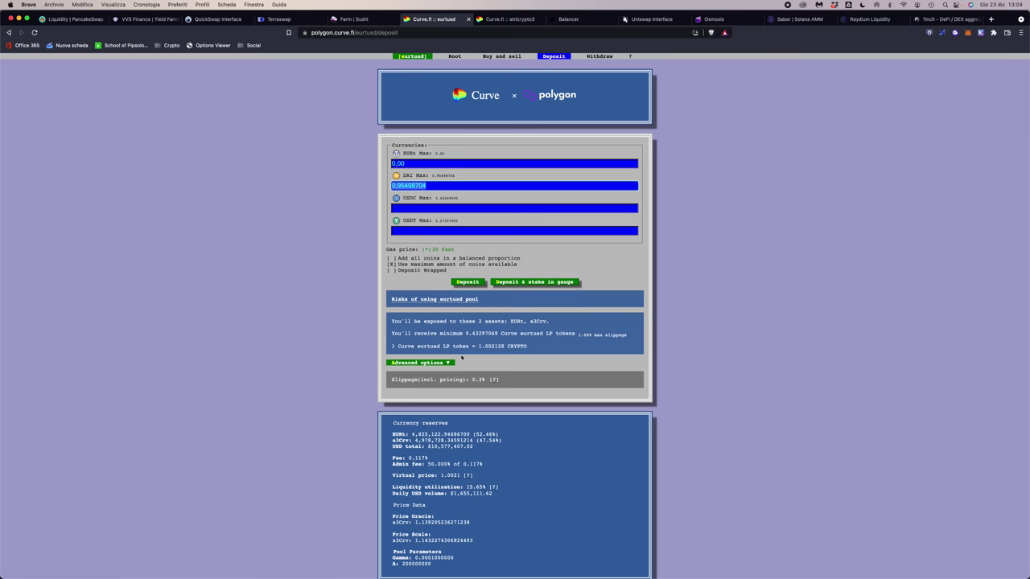
scroll(564, 316, "down", 1)
scroll(564, 316, "up", 1)
Step: Go back to Curve's home page from the eurtusd pool and open the atricrypto3 pool
left_click(454, 58)
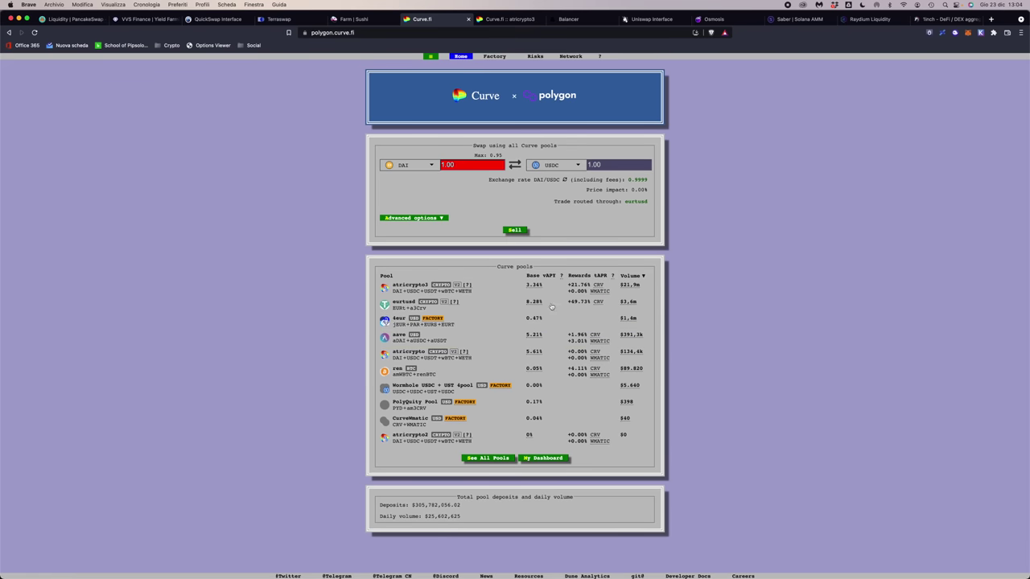
left_click(485, 288)
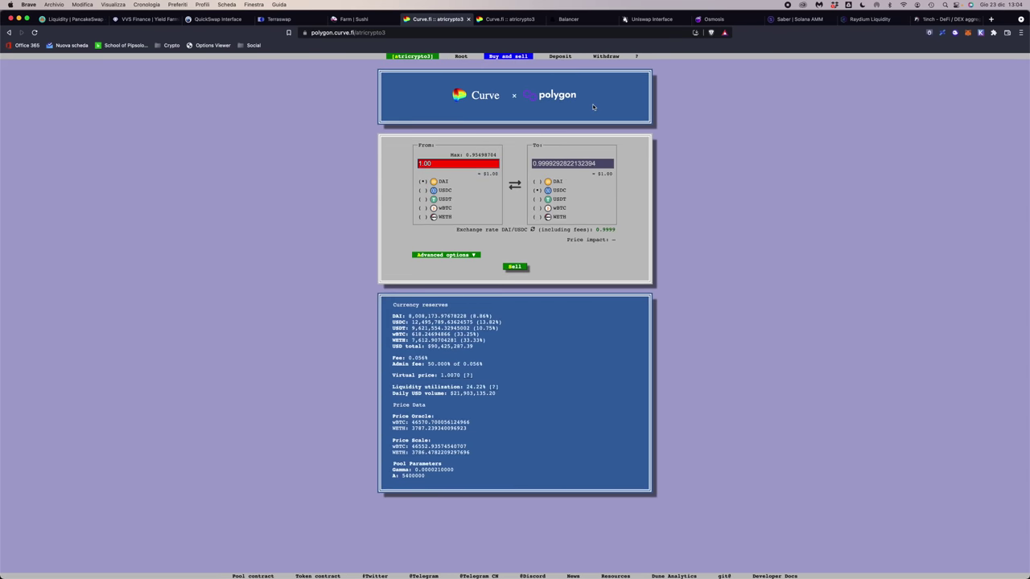
Step: Open the atricrypto3 pool's withdrawal form and review its liquidity share, currencies and withdrawal options
left_click(607, 56)
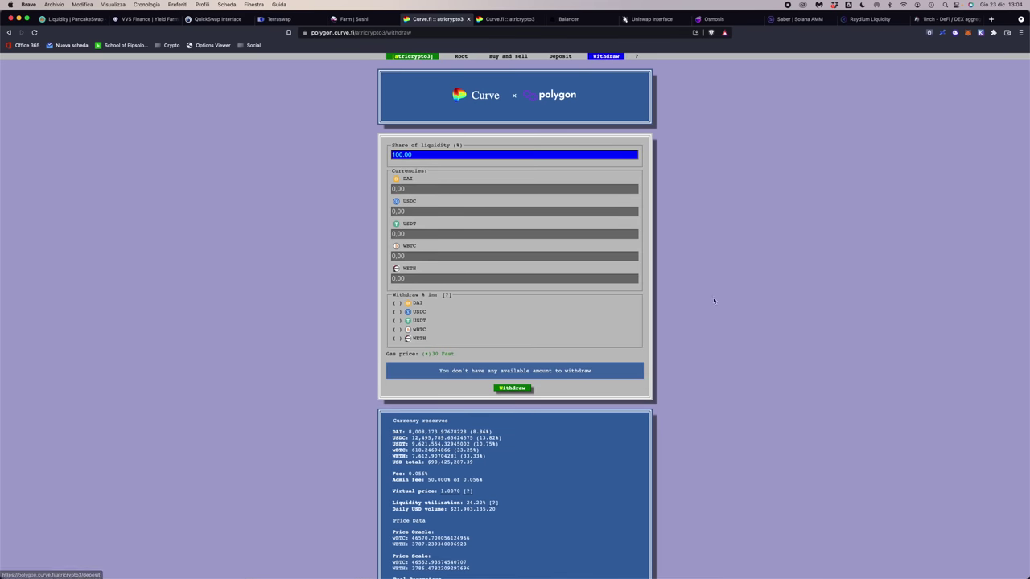
scroll(728, 367, "down", 1)
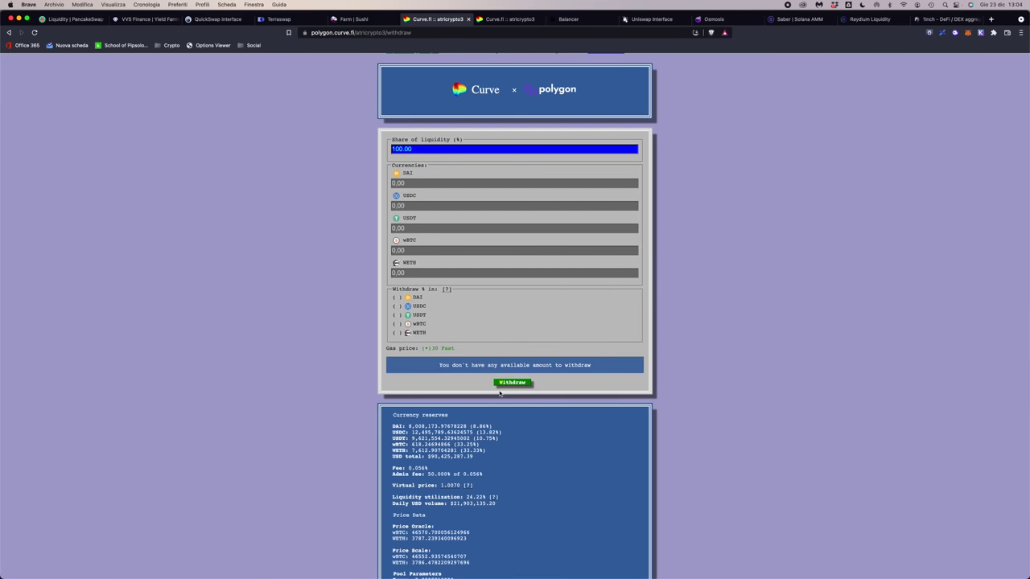
scroll(684, 402, "down", 2)
scroll(684, 402, "up", 3)
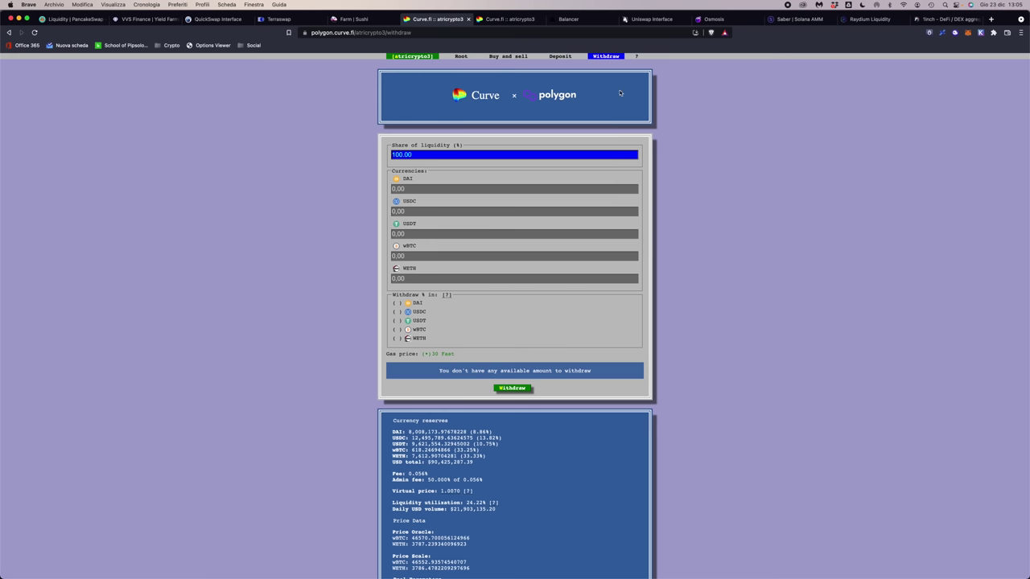
Step: Return to Curve's home page and open the personal dashboard of pool balances and profits
left_click(458, 56)
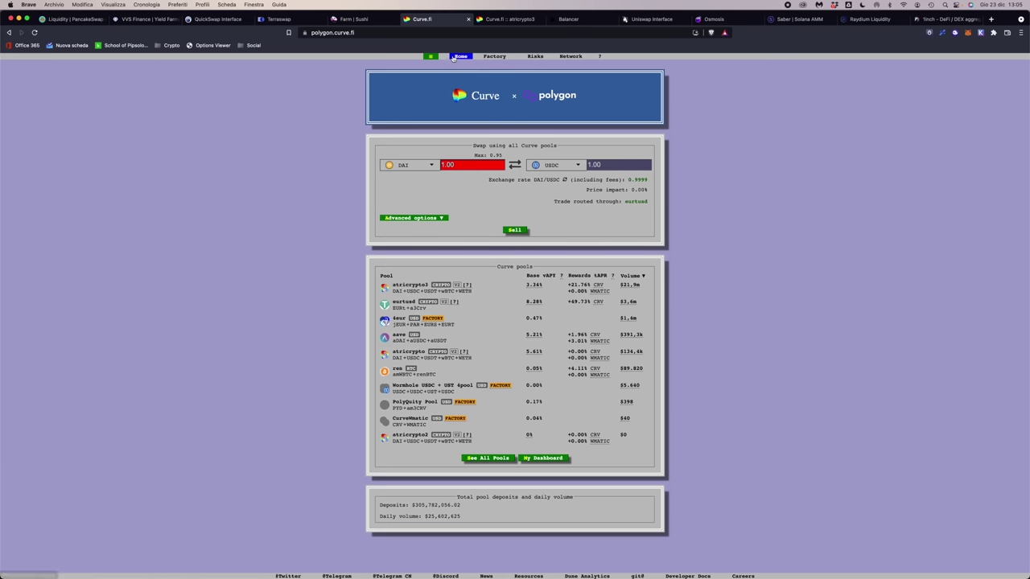
mouse_move(600, 57)
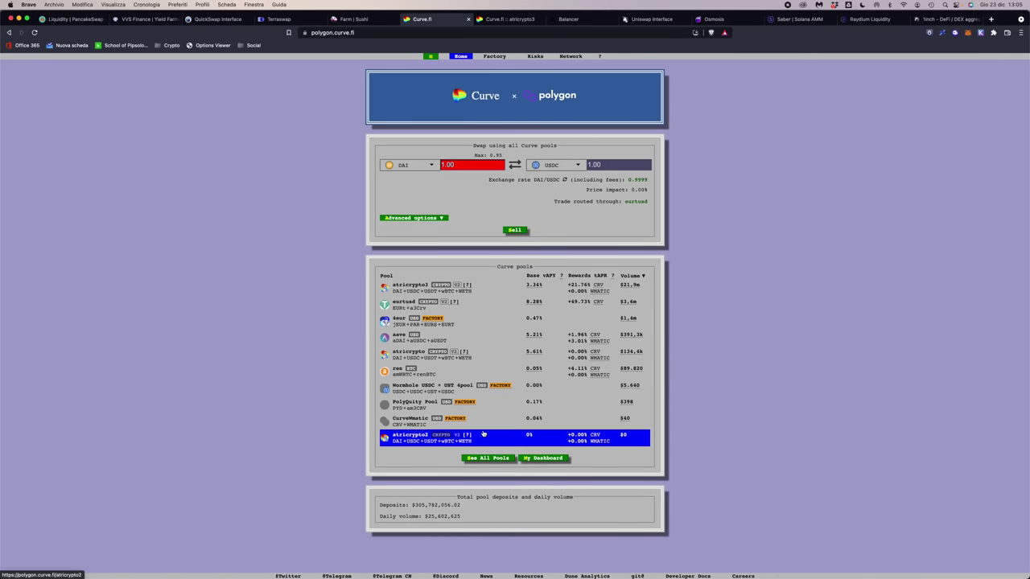
left_click(547, 460)
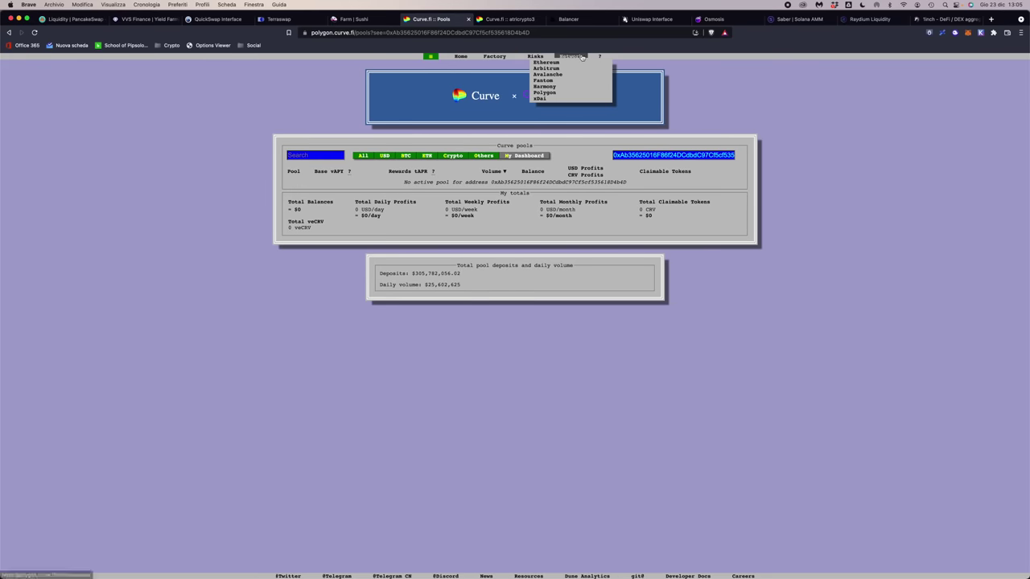
Step: Look over the networks Curve supports and go back from the dashboard to the home page
mouse_move(568, 57)
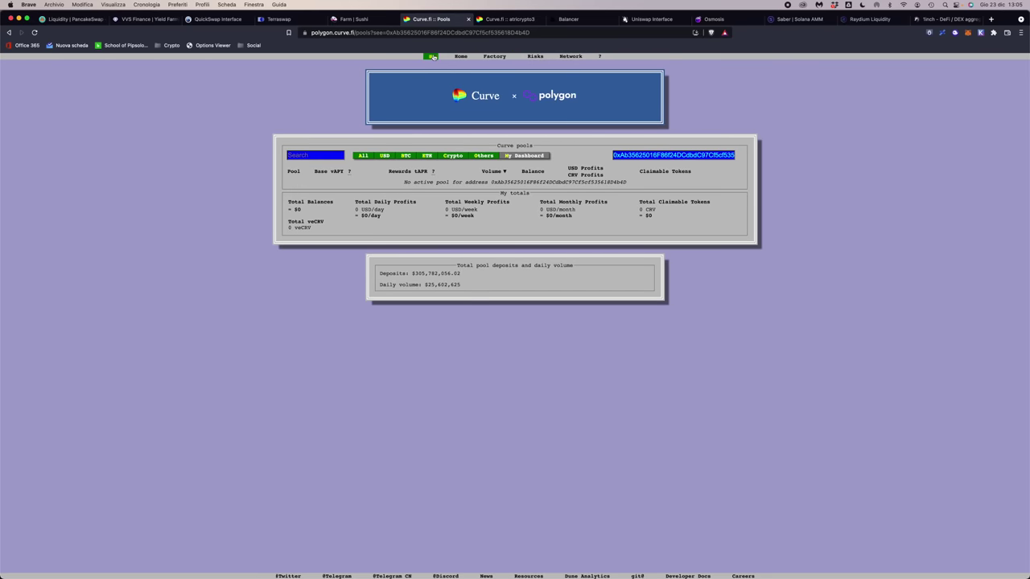
mouse_move(425, 58)
left_click(450, 51)
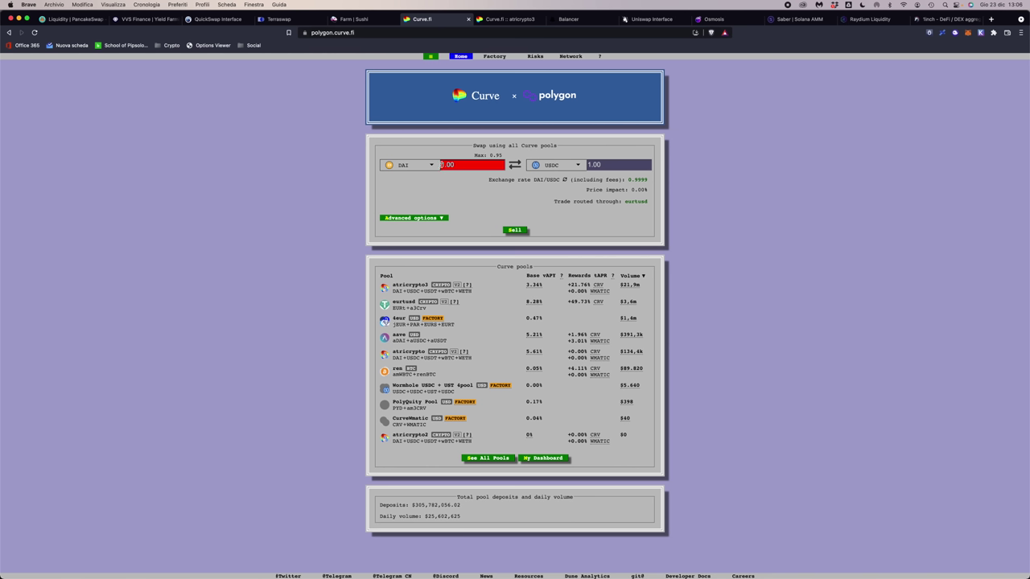
type("1")
Step: Switch to Balancer, look over the WBTC/WETH pool, and approve changing the wallet's network to Ethereum Mainnet
left_click(568, 18)
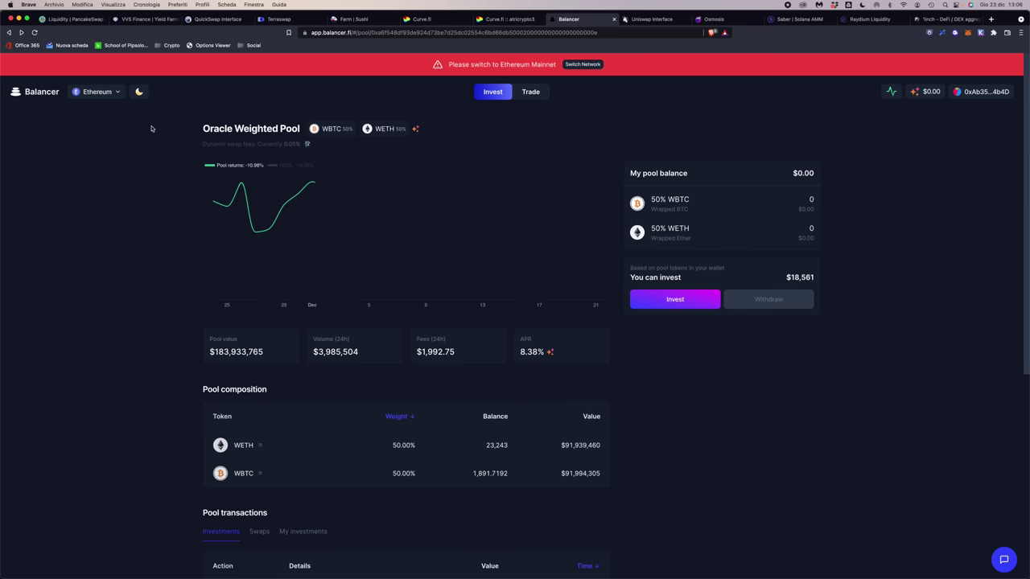
scroll(520, 426, "down", 3)
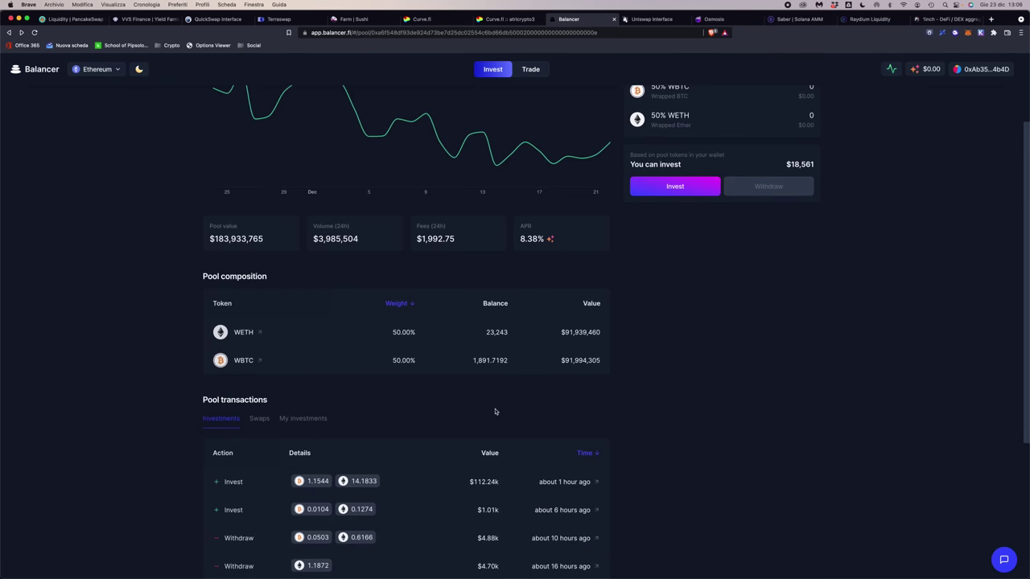
scroll(493, 411, "up", 3)
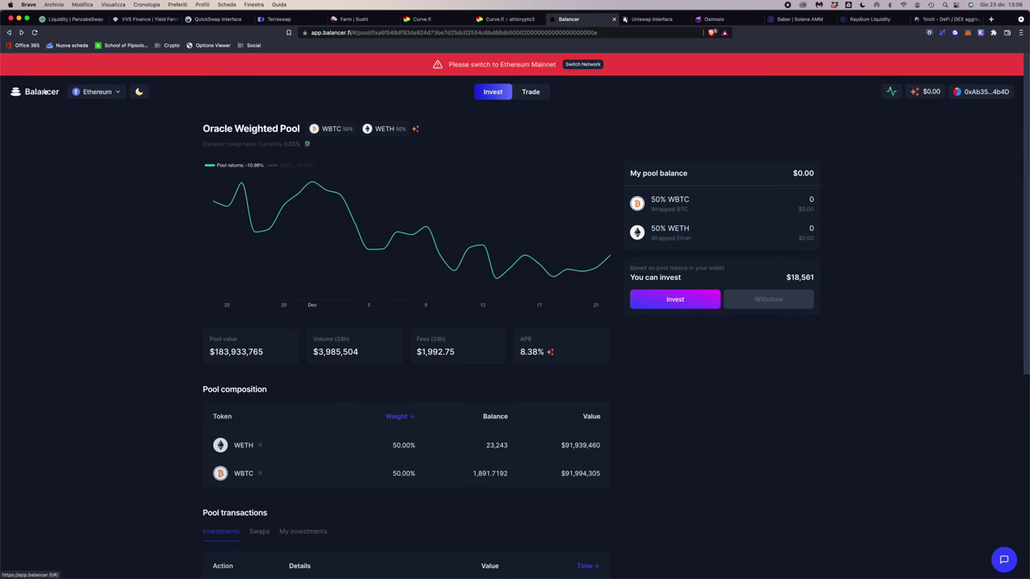
left_click(585, 65)
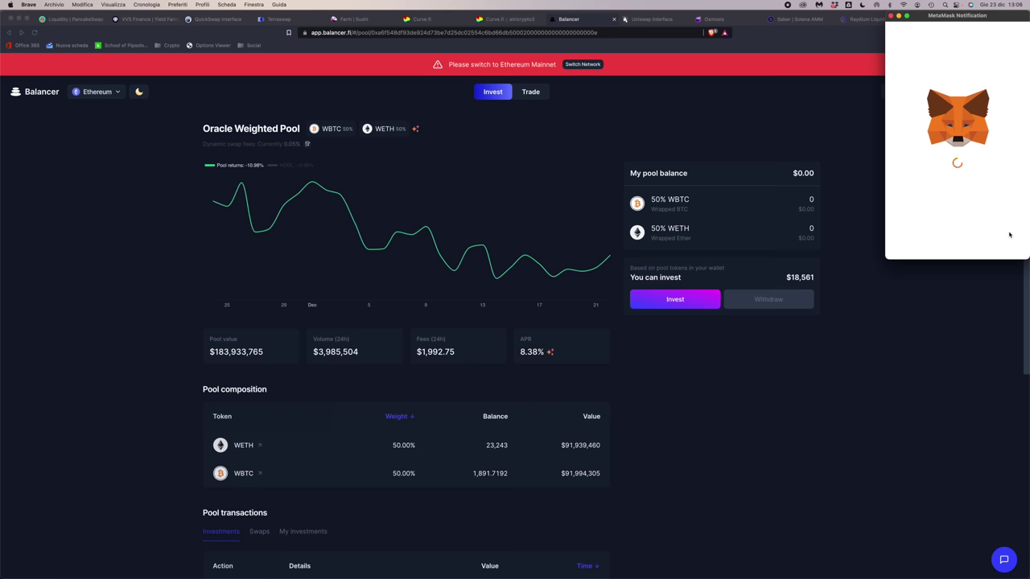
left_click(997, 241)
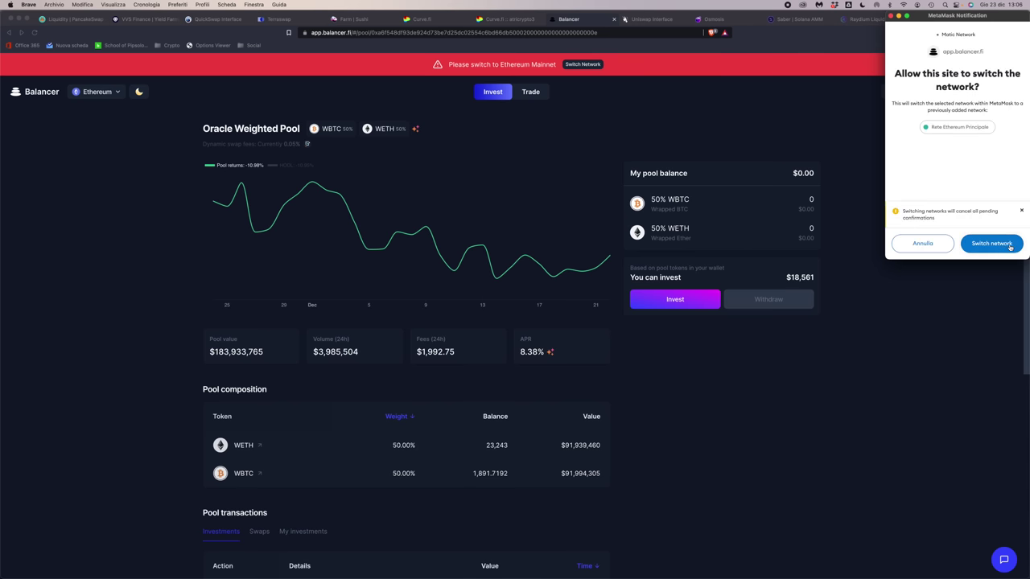
left_click(1002, 245)
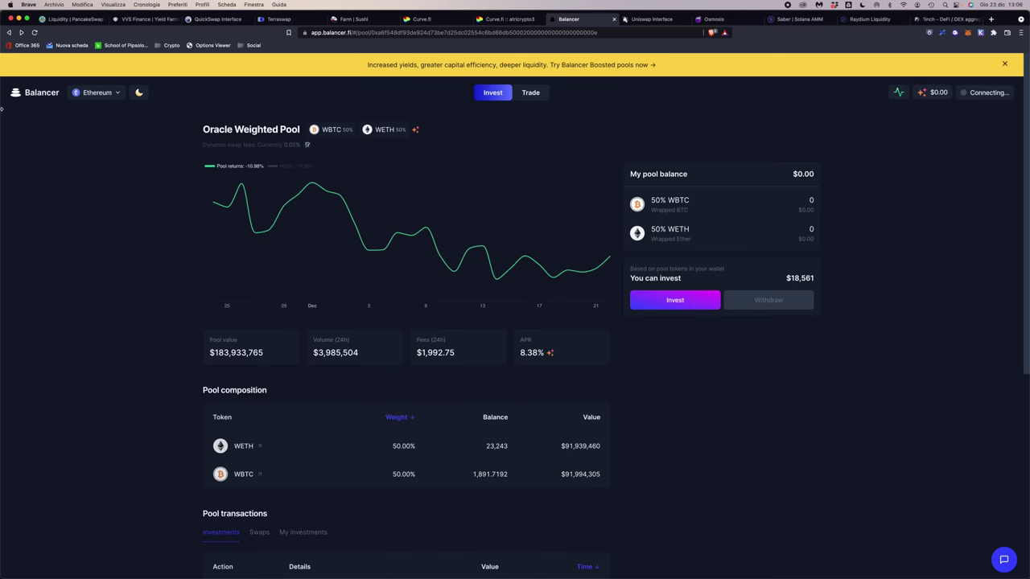
Step: Open Balancer's home page and examine the investment pools' compositions, values, volumes and APRs
left_click(41, 93)
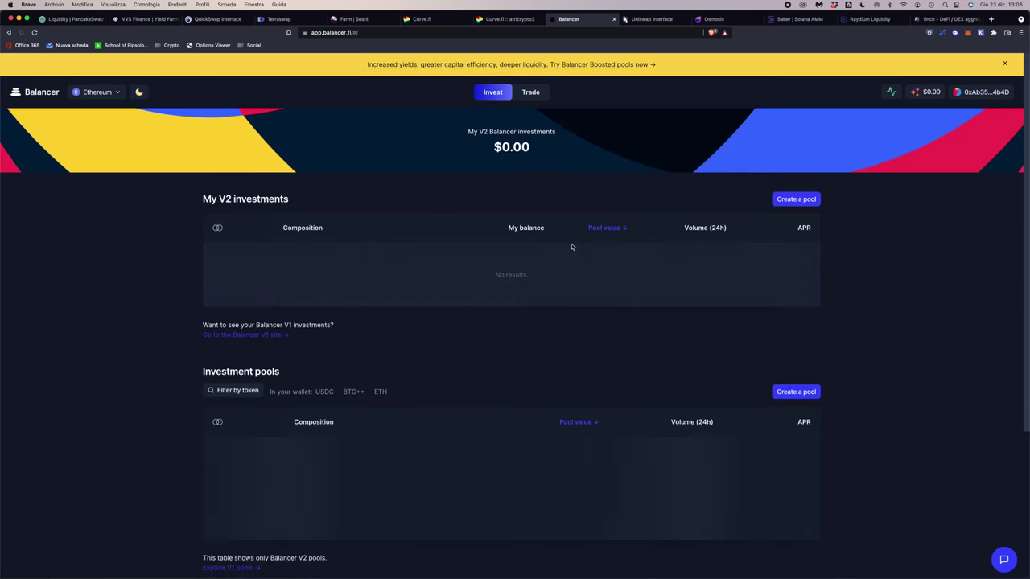
scroll(487, 274, "down", 2)
scroll(466, 294, "down", 3)
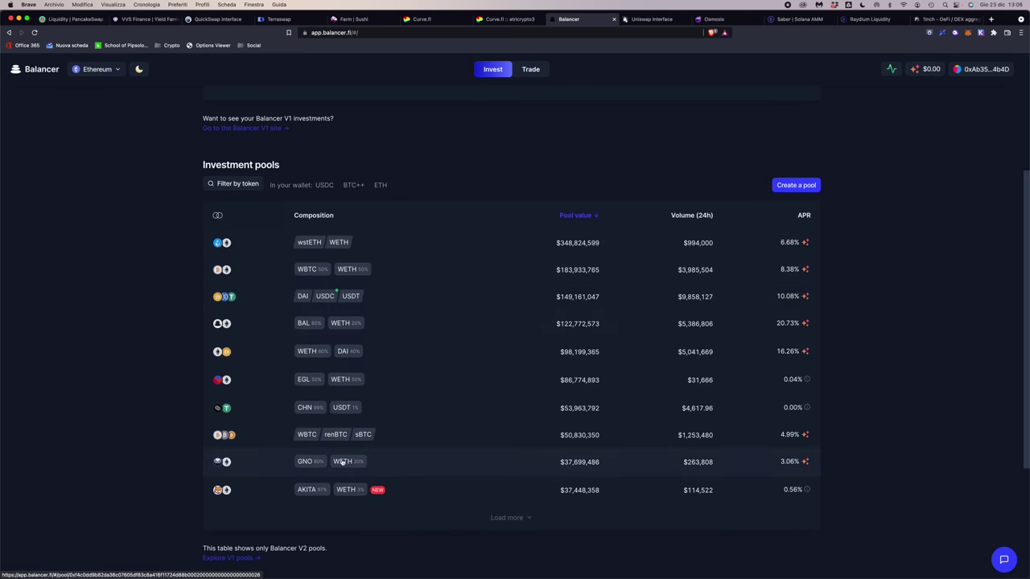
scroll(346, 459, "down", 1)
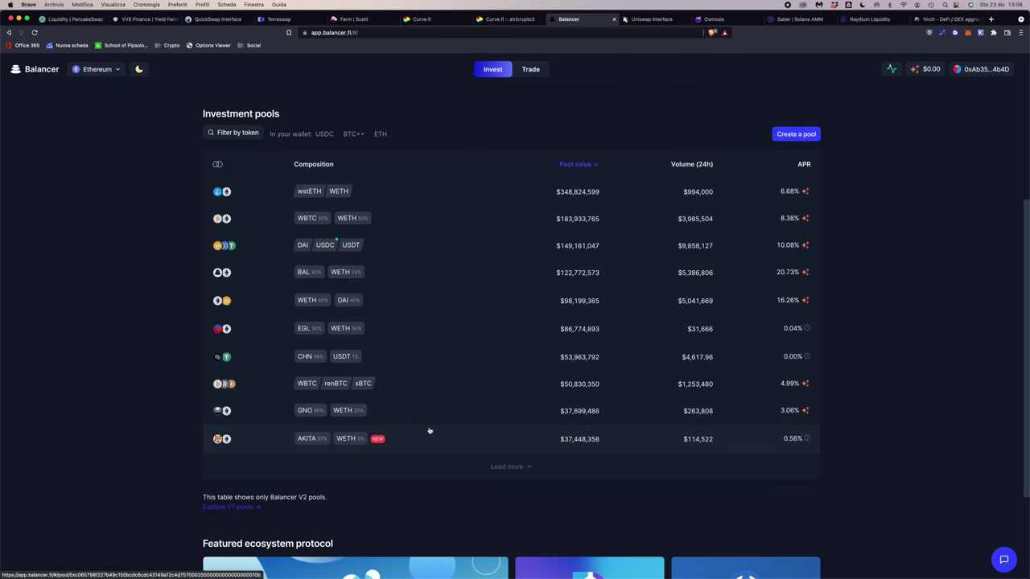
scroll(428, 431, "up", 2)
scroll(427, 432, "up", 4)
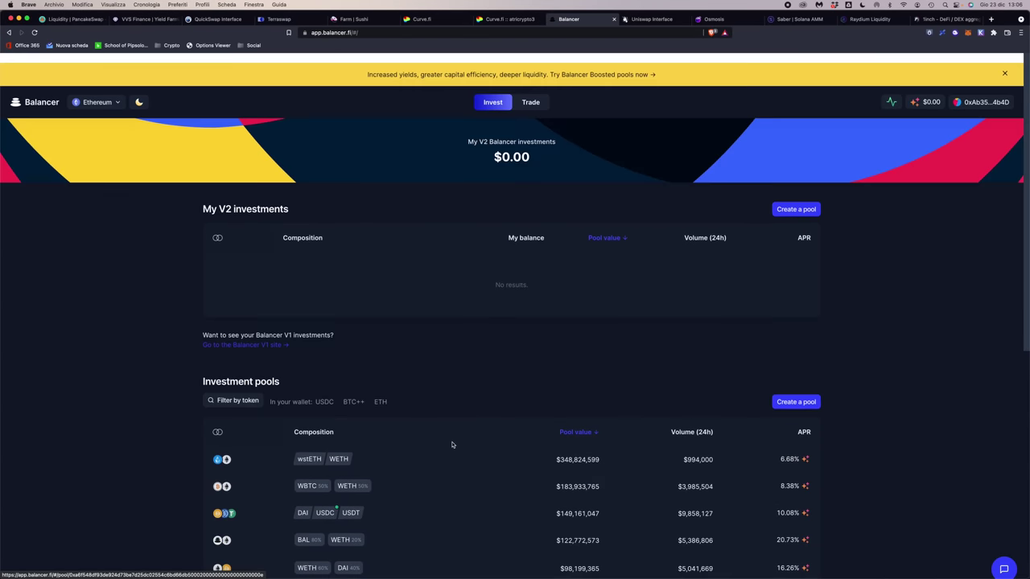
Step: Open Balancer's trade form, enter 1 ETH to exchange for DAI, and read the explanation of gasless trading
left_click(531, 93)
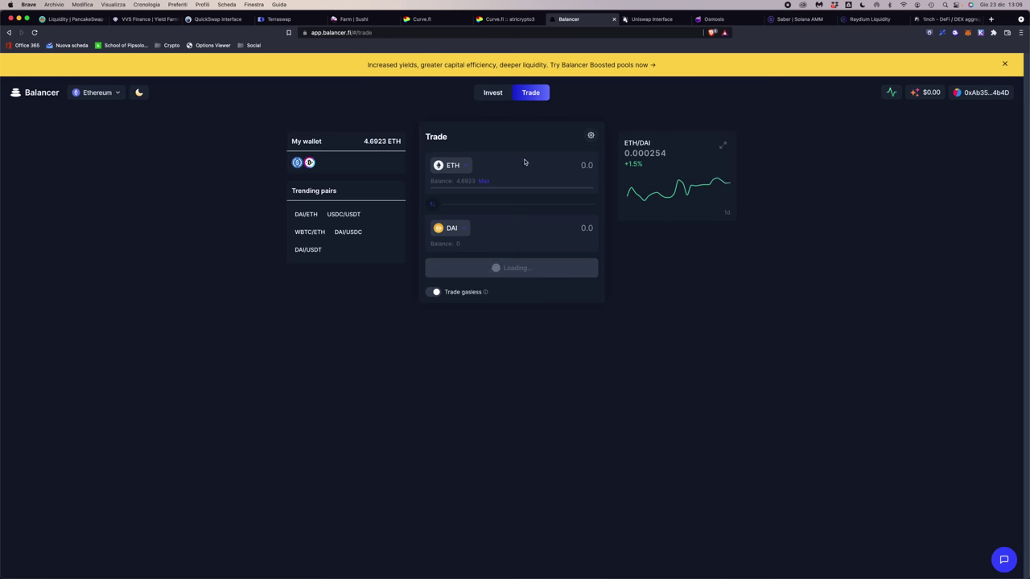
type("1")
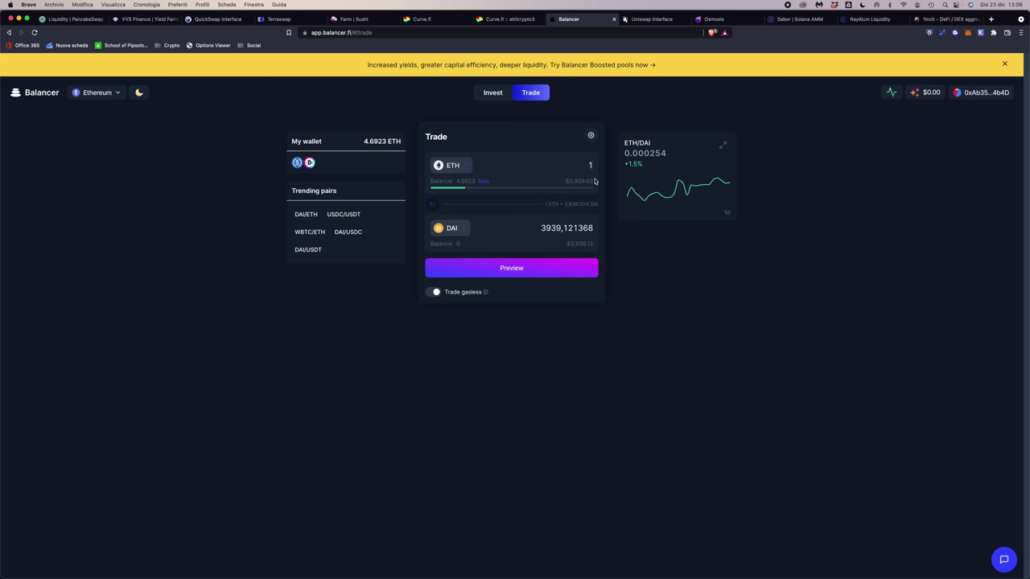
mouse_move(487, 295)
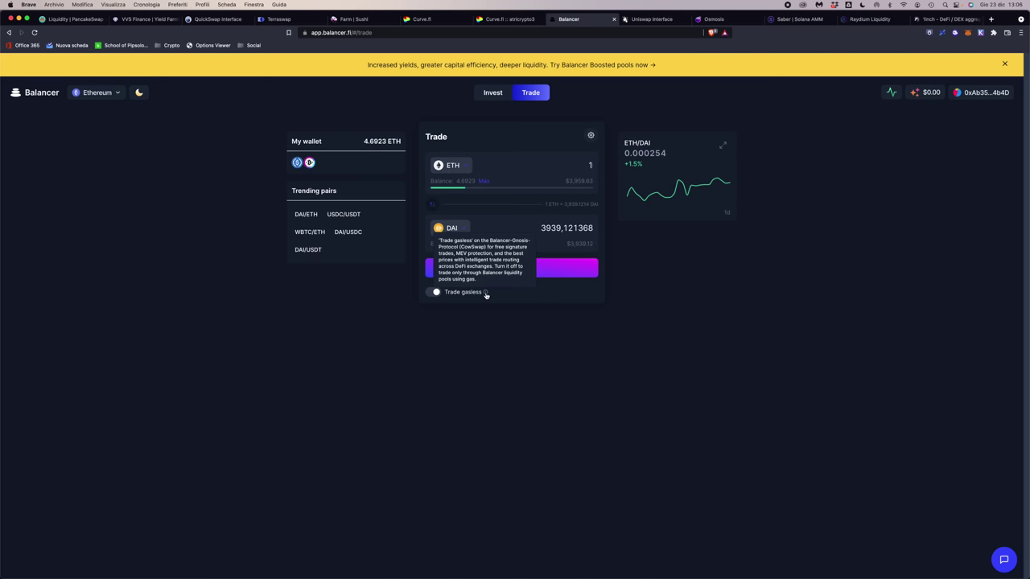
mouse_move(690, 213)
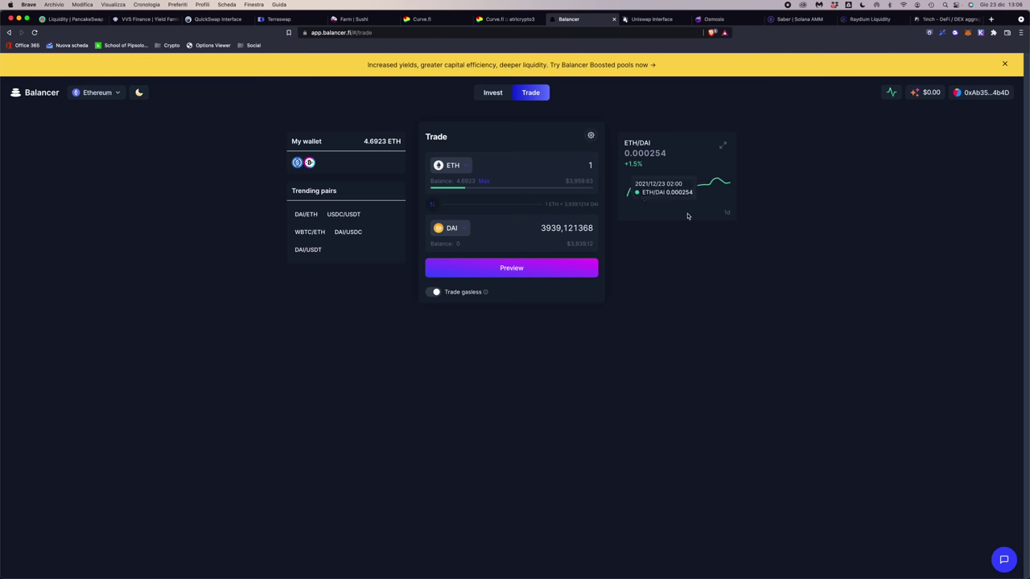
Step: Review the trade settings for slippage tolerance, trade liquidity and transaction type, and close them
left_click(591, 135)
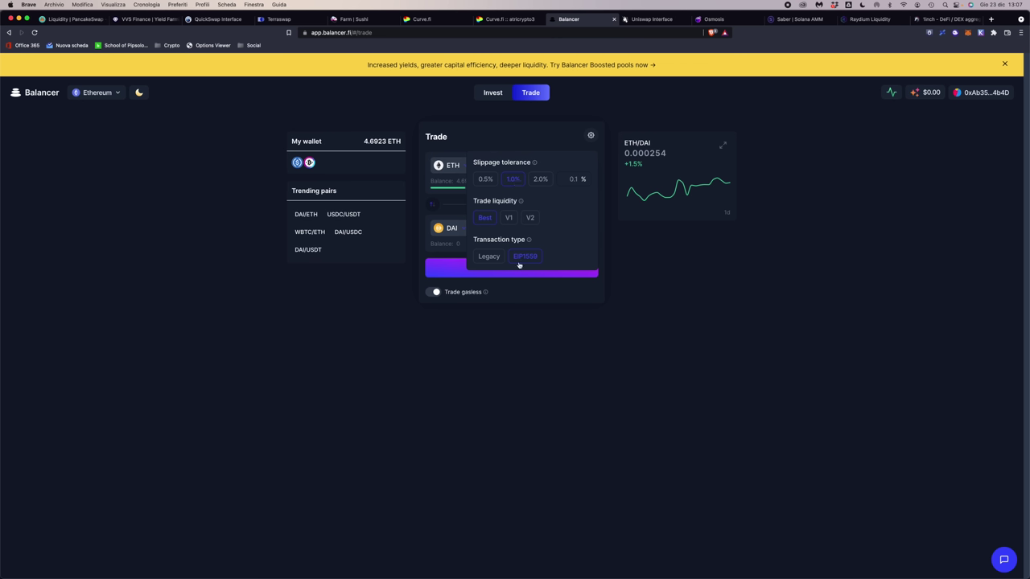
mouse_move(519, 204)
left_click(735, 308)
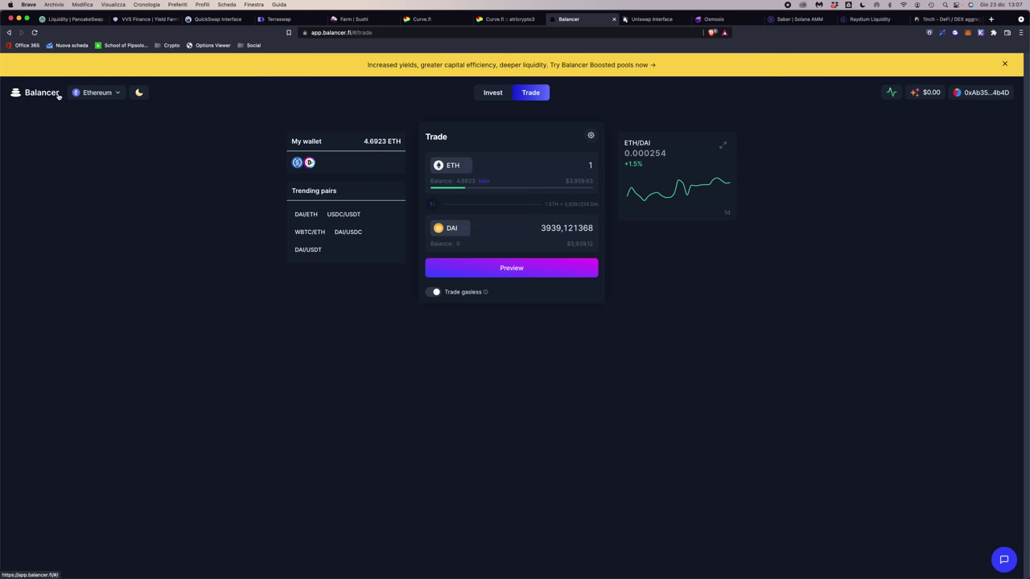
Step: Open the 80% BAL / 20% WETH investment pool and review its APR and composition
left_click(493, 94)
scroll(507, 242, "down", 4)
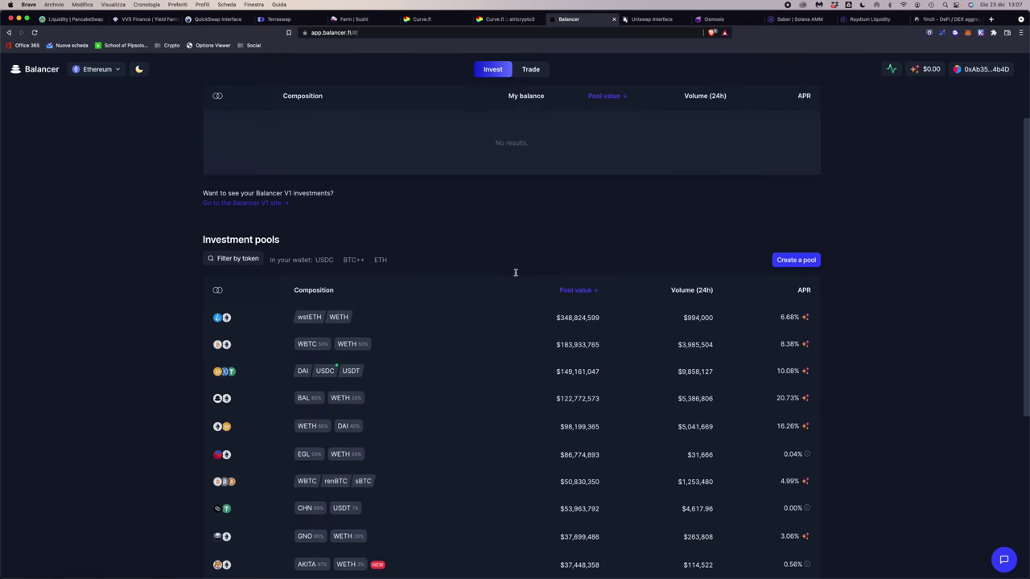
left_click(383, 395)
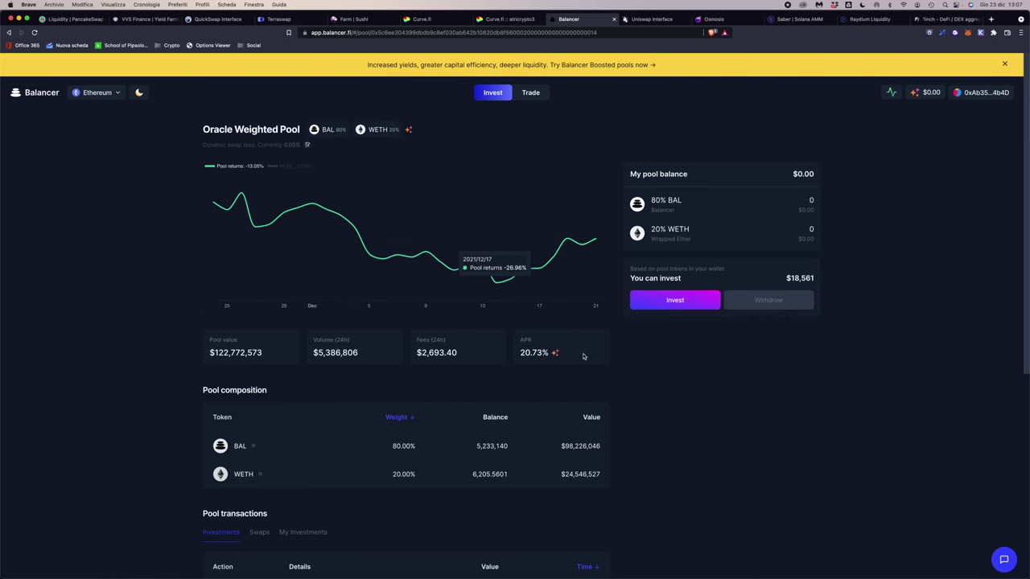
mouse_move(555, 356)
scroll(761, 327, "down", 2)
scroll(763, 328, "up", 2)
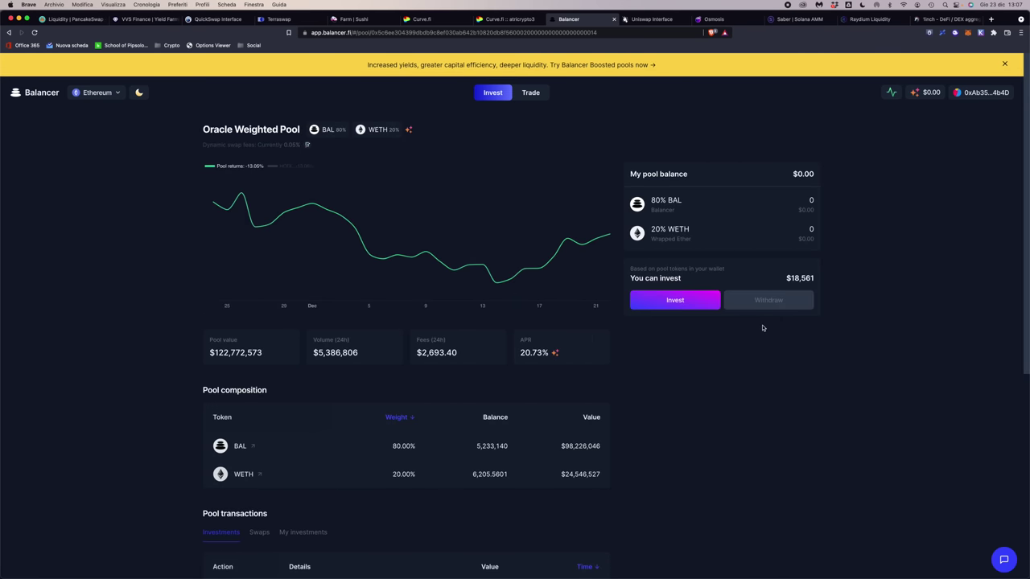
Step: Preview investing 1 ETH in the BAL/WETH pool, check the price impact, and dismiss the preview without investing
left_click(672, 299)
left_click(577, 190)
type("1")
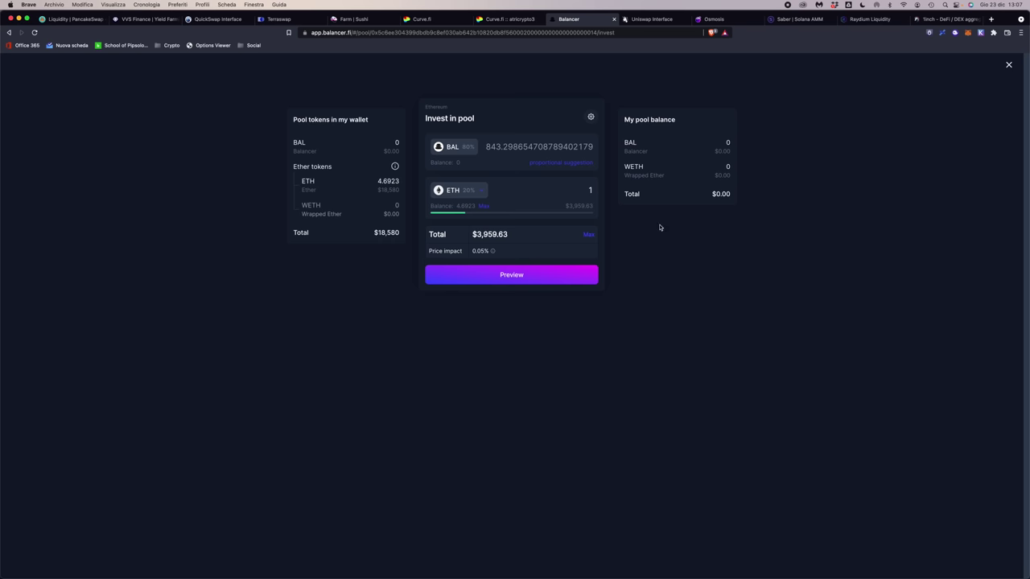
left_click(522, 275)
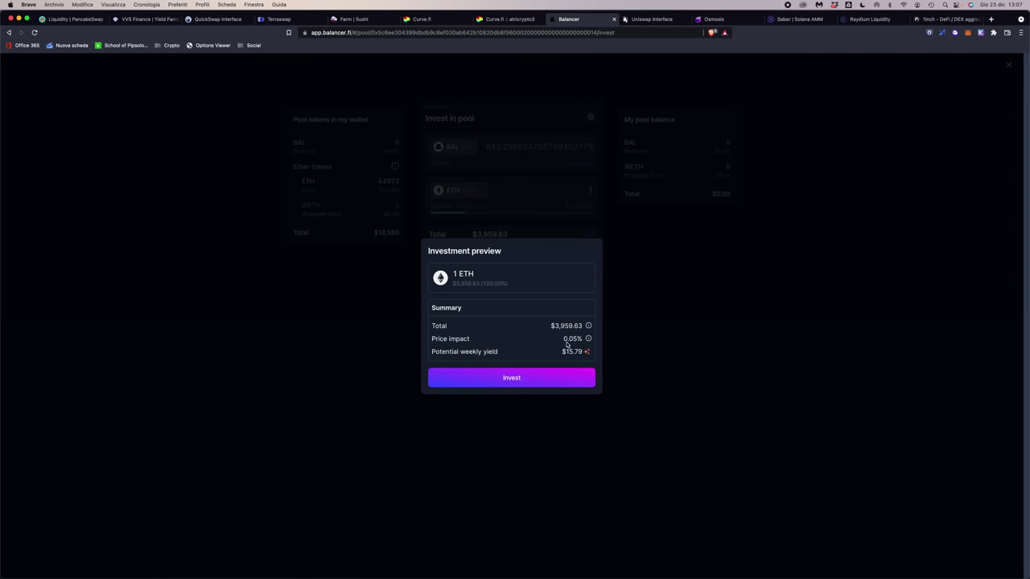
mouse_move(589, 342)
left_click(560, 428)
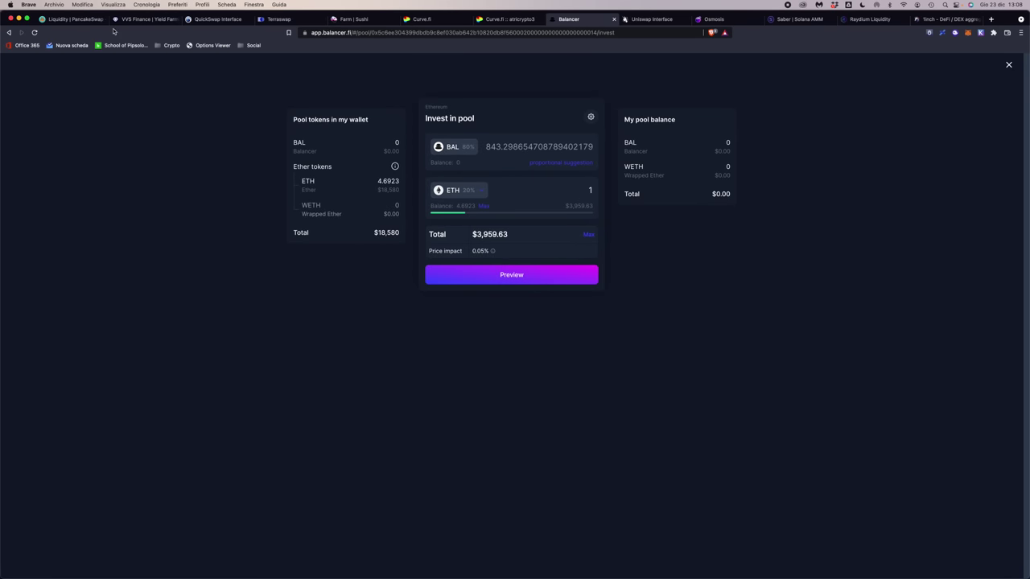
Step: Return to the BAL/WETH pool page, check the claimable token incentives, and recheck the pool's APR
left_click(8, 33)
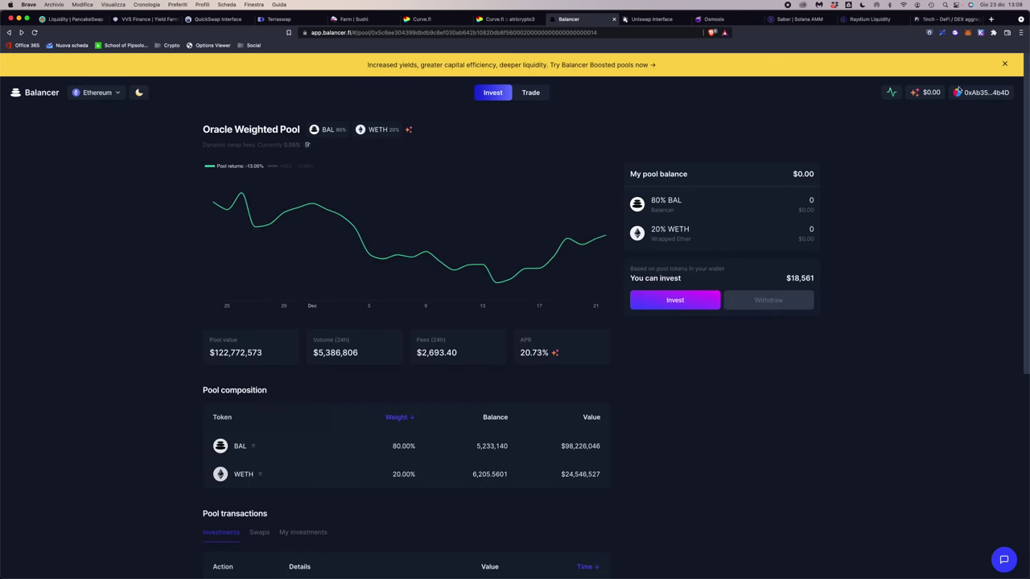
left_click(925, 93)
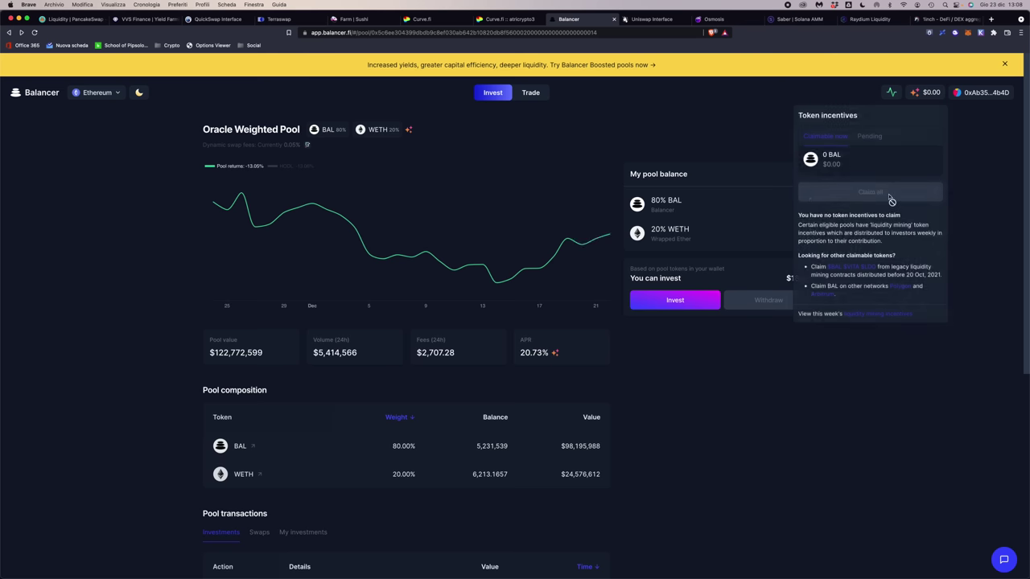
left_click(858, 430)
mouse_move(552, 355)
scroll(519, 356, "down", 1)
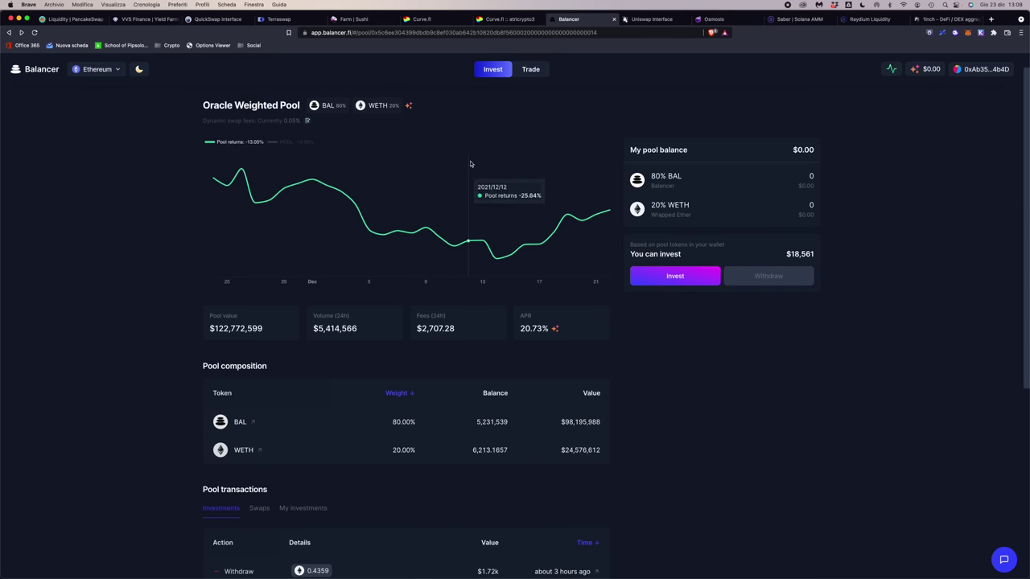
Step: Switch to Uniswap and set up a swap of 1 ETH for 1INCH
left_click(651, 19)
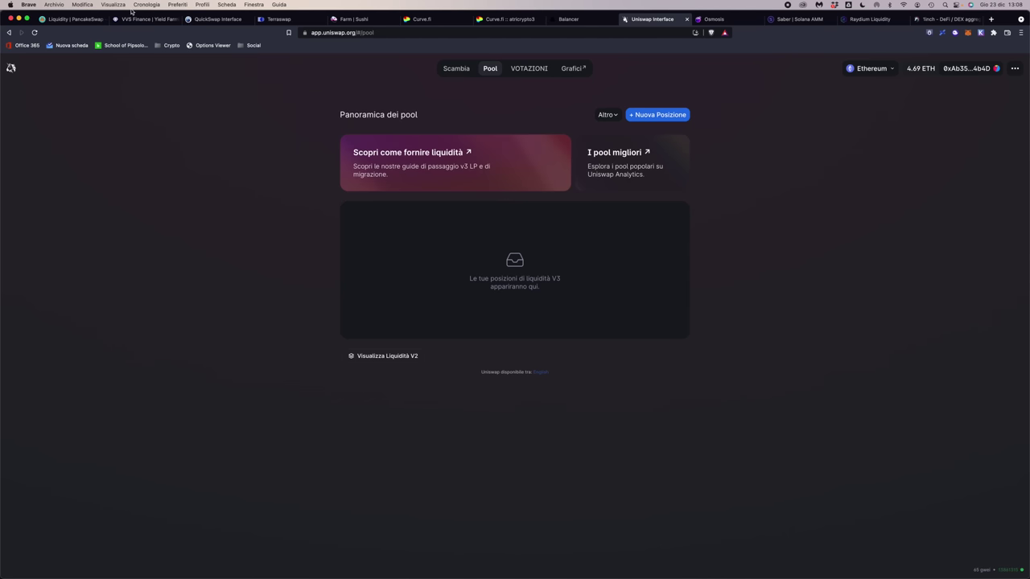
left_click(456, 67)
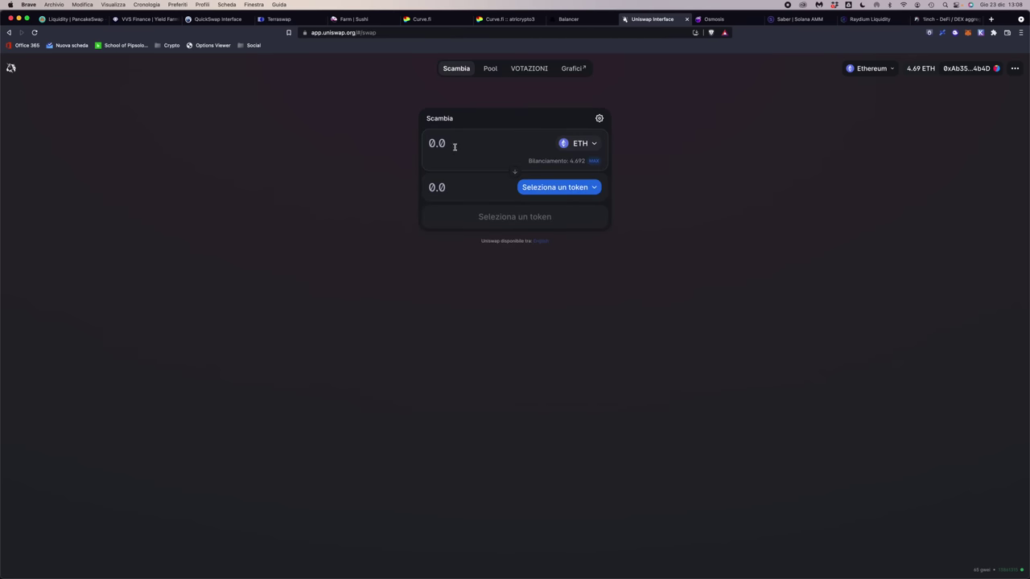
left_click(575, 187)
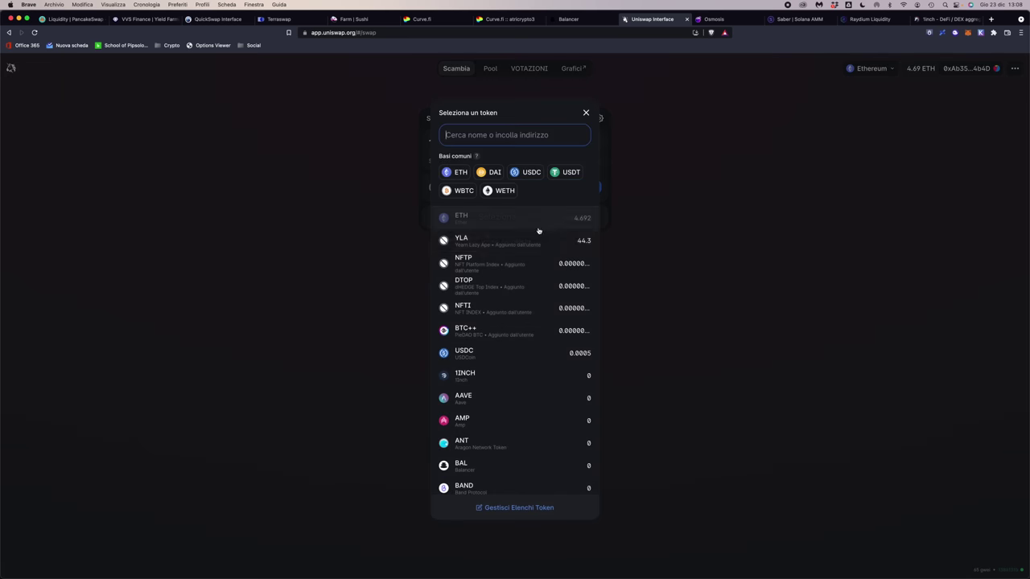
left_click(553, 377)
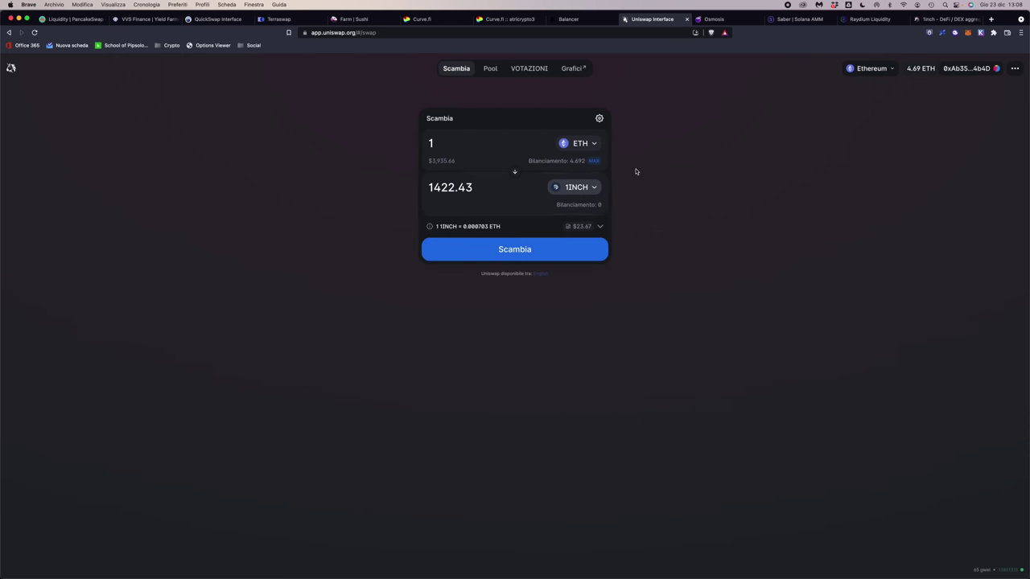
Step: Review the swap's transaction settings, close them, and expand the quote details to check price impact and network fee
left_click(600, 120)
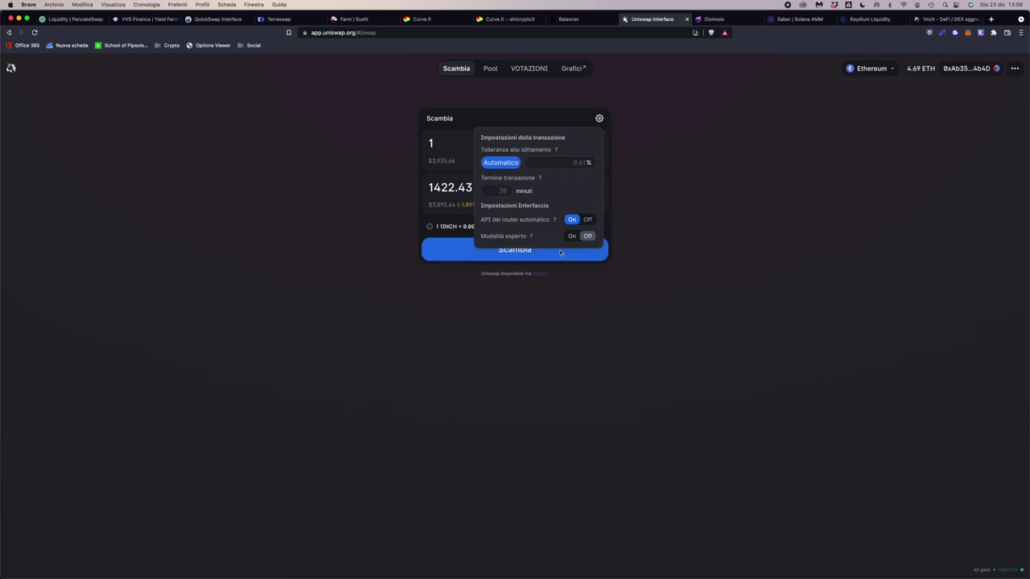
left_click(618, 226)
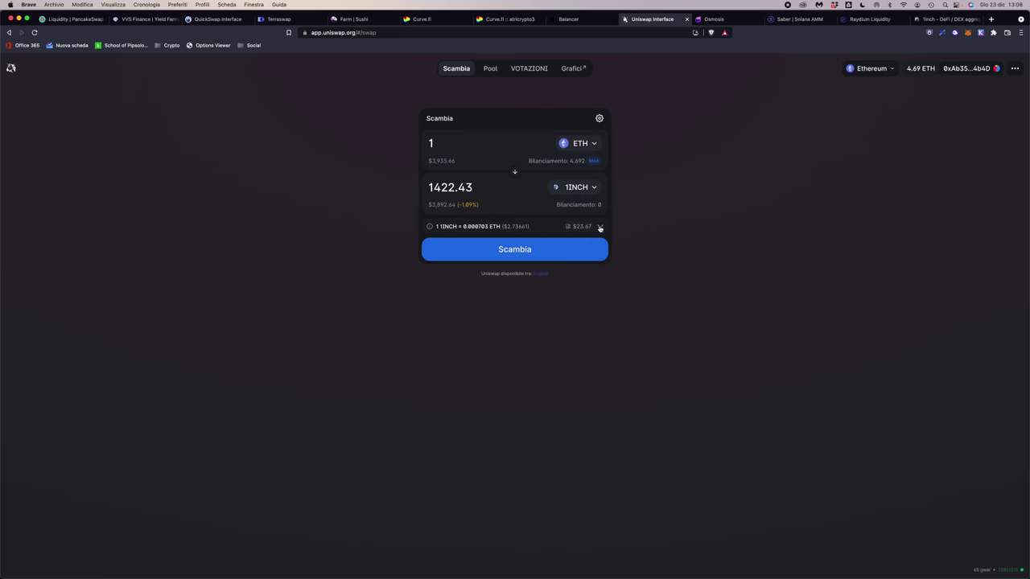
left_click(599, 227)
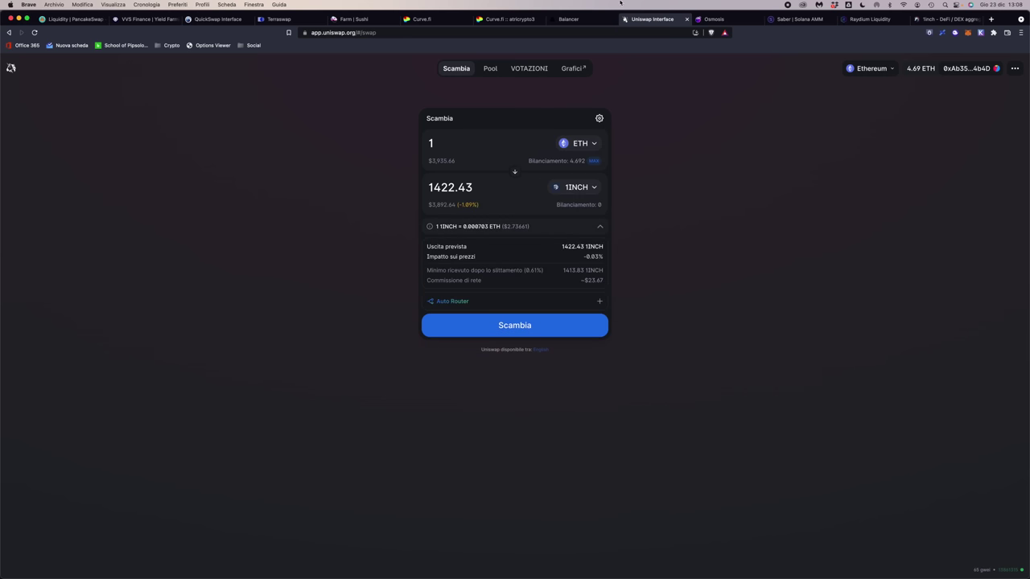
Step: Start a new liquidity position in the pool section for the ETH/DAI pair
left_click(487, 70)
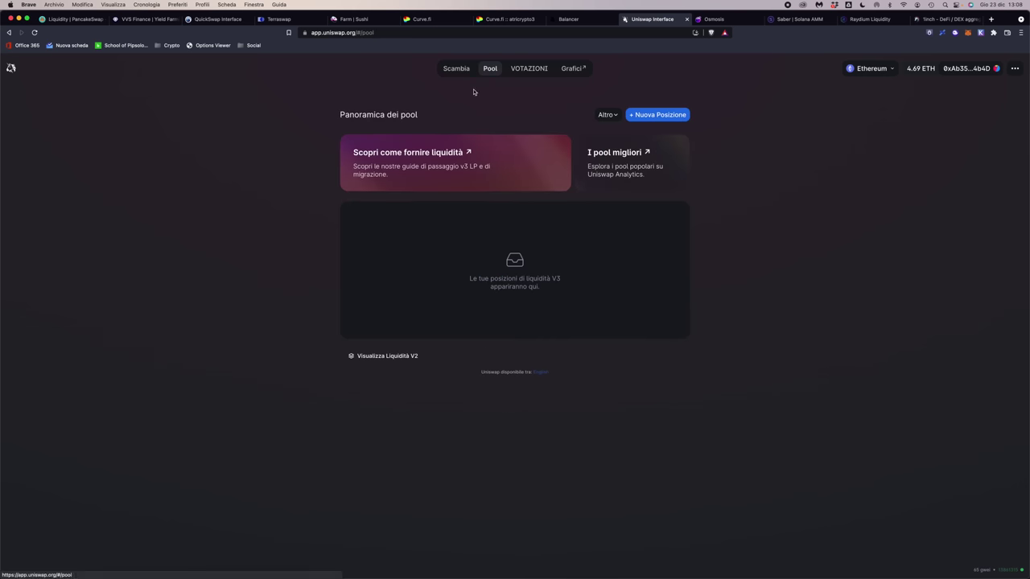
left_click(648, 115)
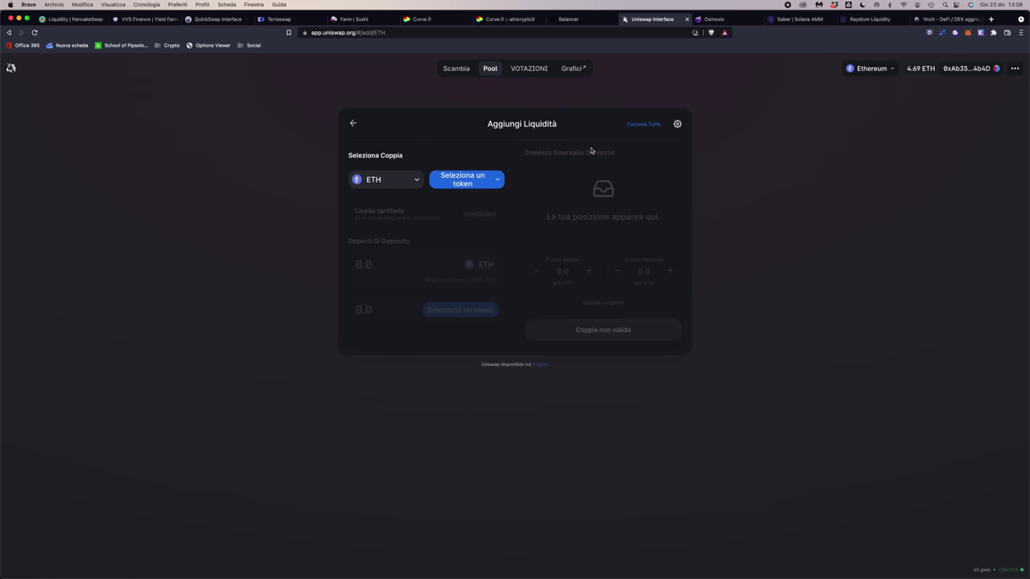
left_click(432, 181)
left_click(485, 174)
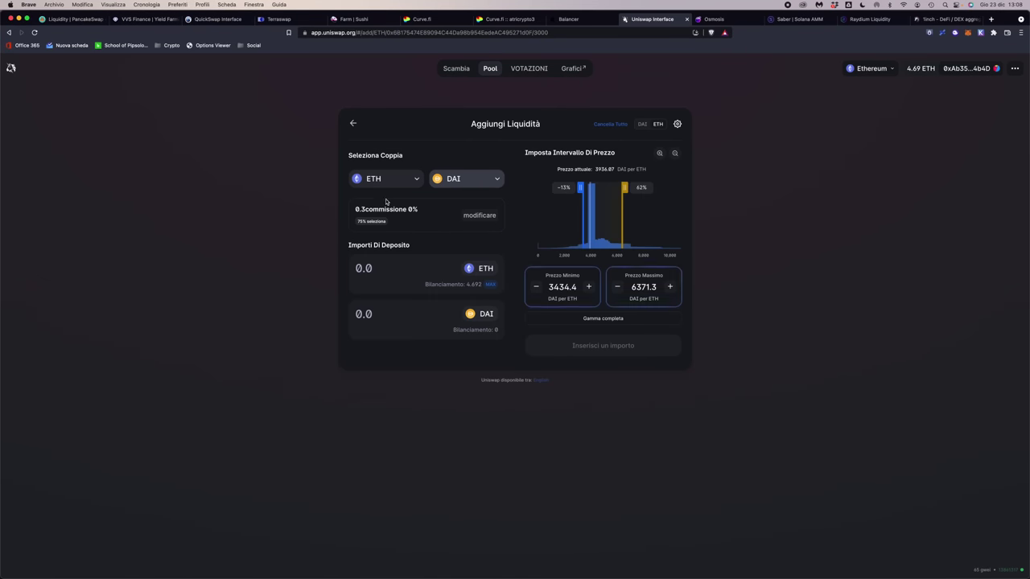
Step: Show the fee tier options for the ETH/DAI position and enter a deposit amount of 1 ETH
left_click(486, 221)
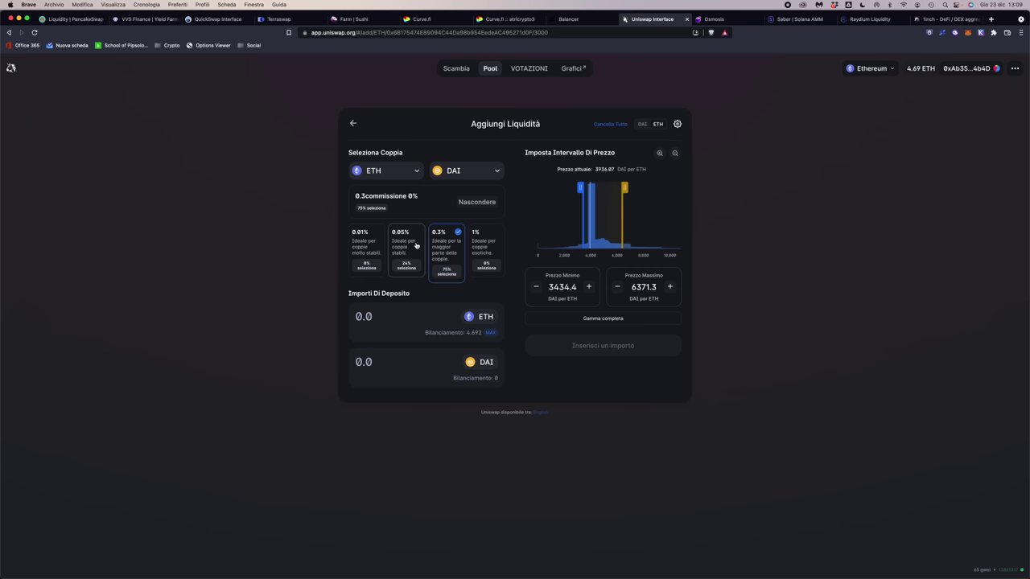
left_click(380, 320)
type("1")
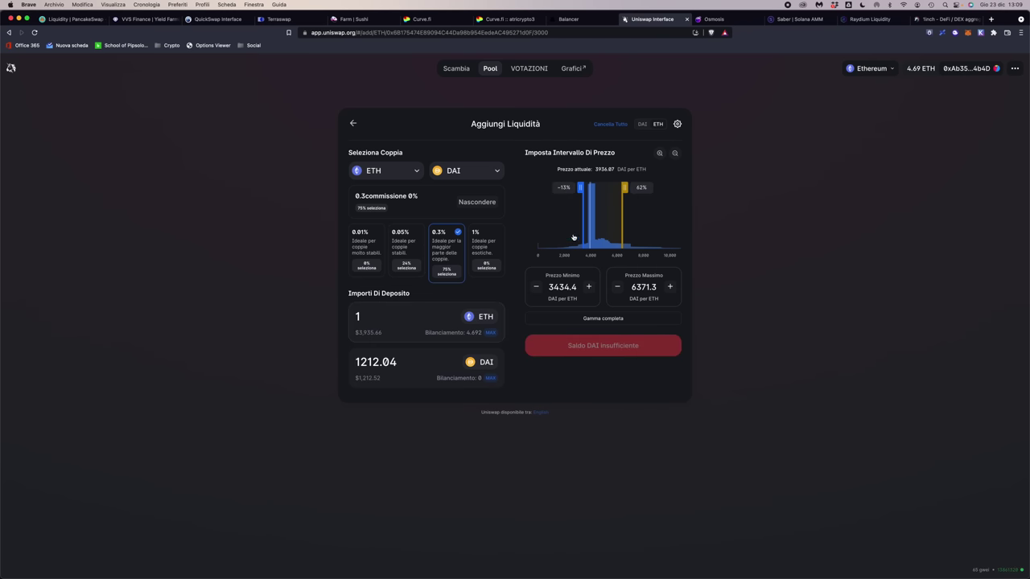
Step: Try a price range of about 3101 to 5550 DAI per ETH, and widen it to span near zero to 10738
mouse_move(579, 188)
left_mouse_down()
mouse_move(571, 187)
mouse_move(616, 188)
mouse_move(574, 187)
left_mouse_up()
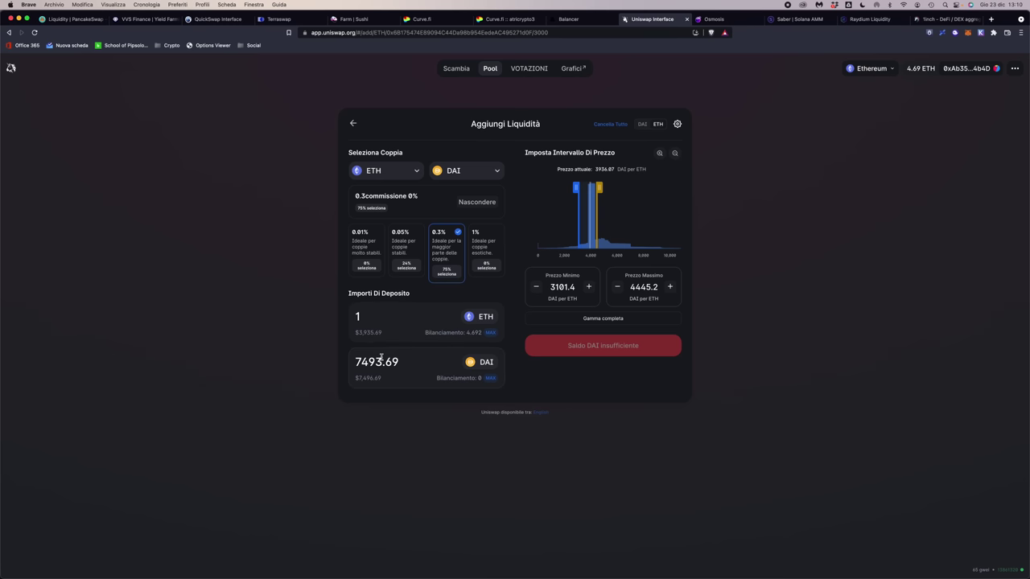
left_click_drag(599, 187, 614, 187)
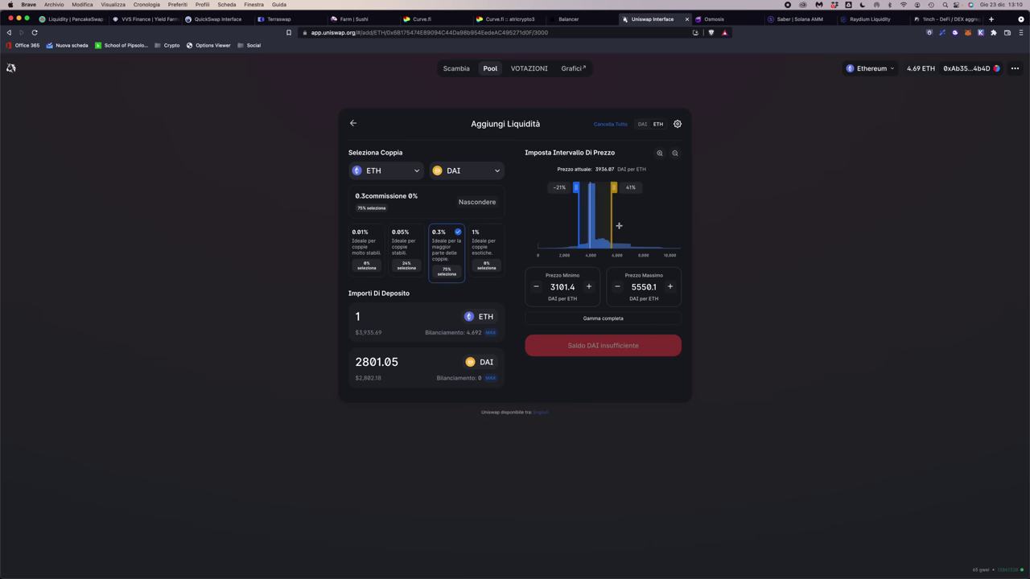
left_click_drag(575, 188, 532, 187)
left_click_drag(613, 188, 701, 191)
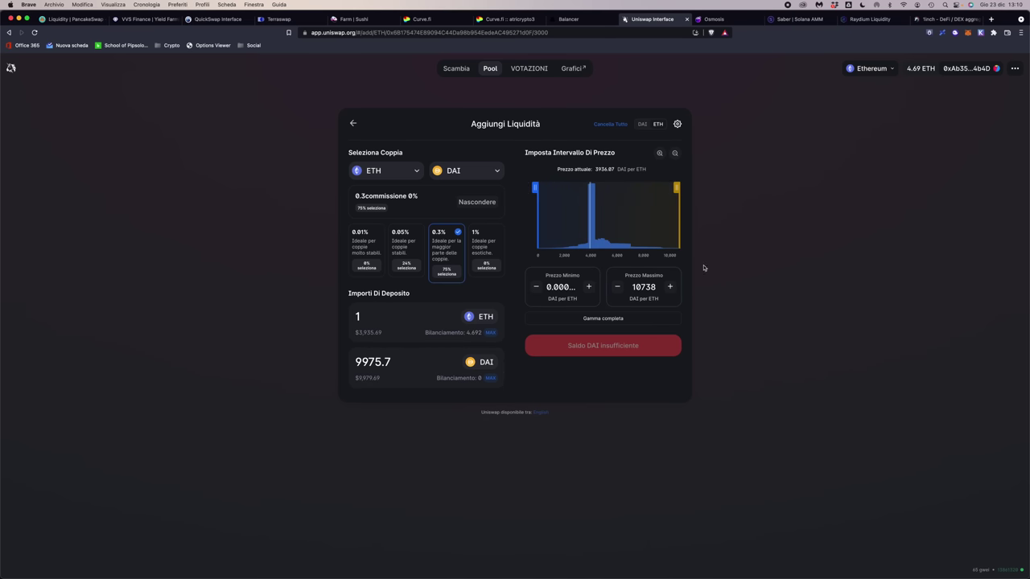
Step: Try other maximum and minimum prices, ending with a range of about 2622 to 5451 DAI per ETH
left_click_drag(673, 192, 638, 190)
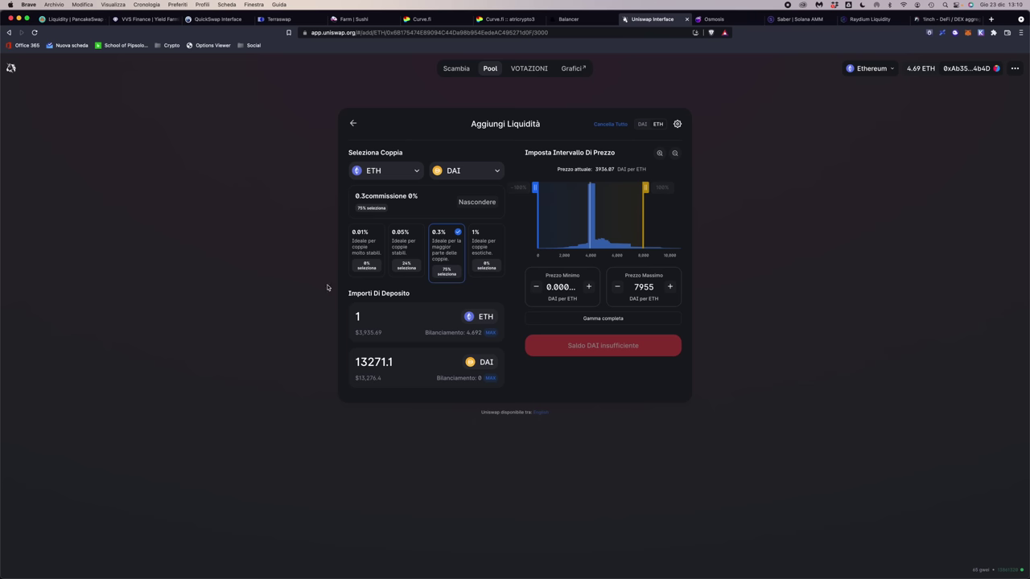
left_click_drag(644, 187, 618, 186)
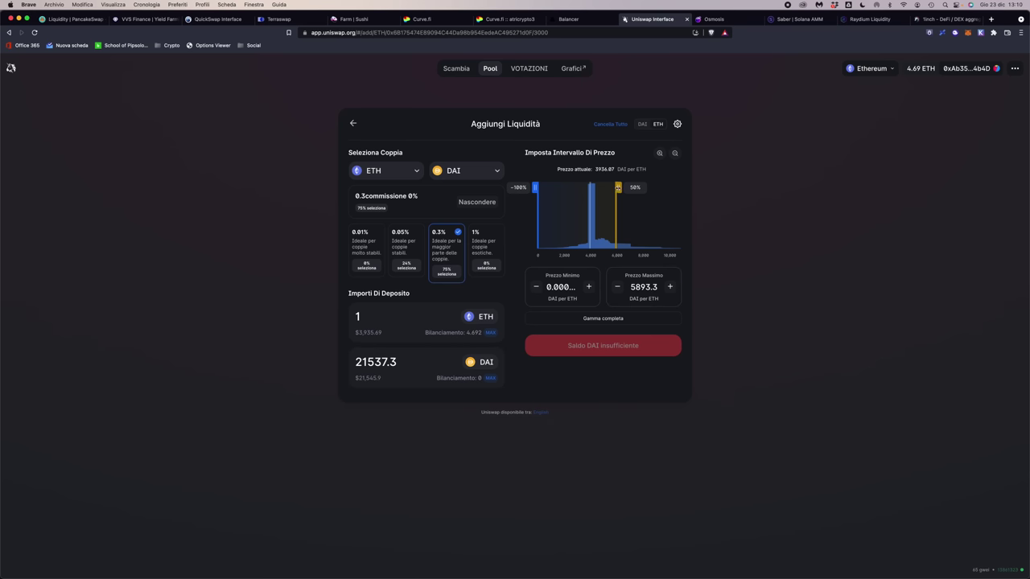
left_click_drag(671, 188, 672, 190)
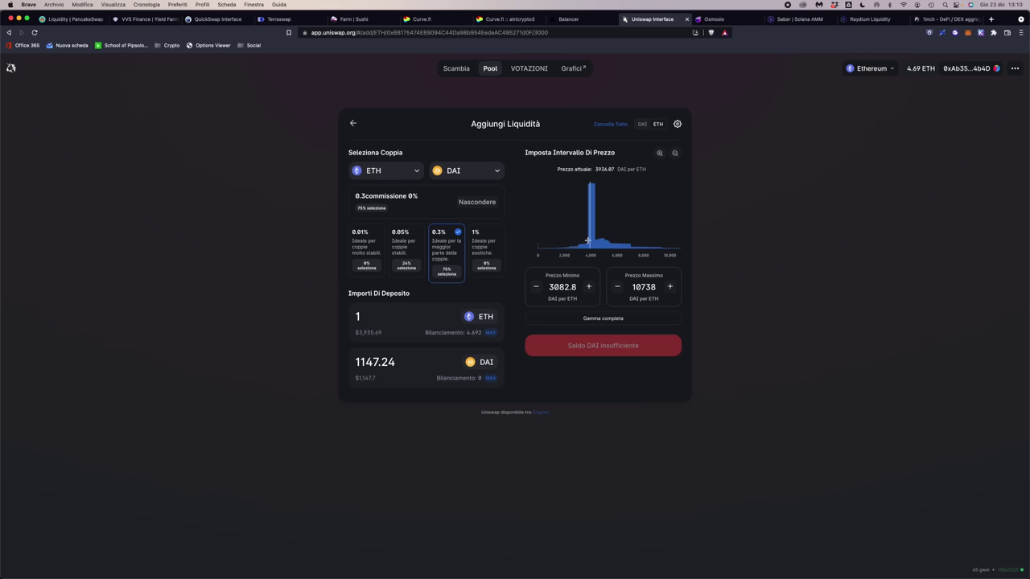
left_click_drag(572, 232, 613, 189)
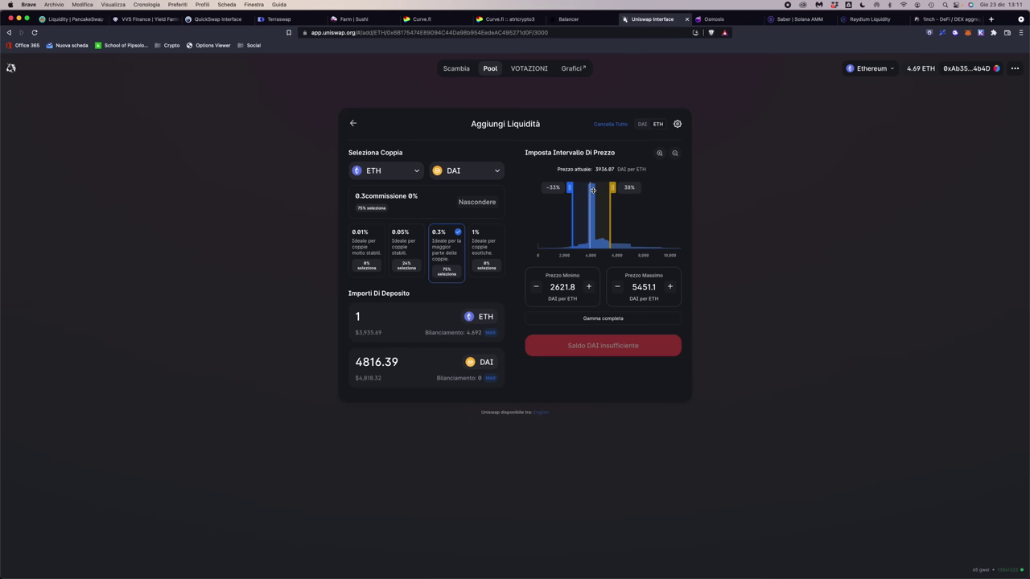
Step: Open the Uniswap analytics site, look through the top tokens and pools, and open the USDC/ETH 0.3% pool
left_click(572, 70)
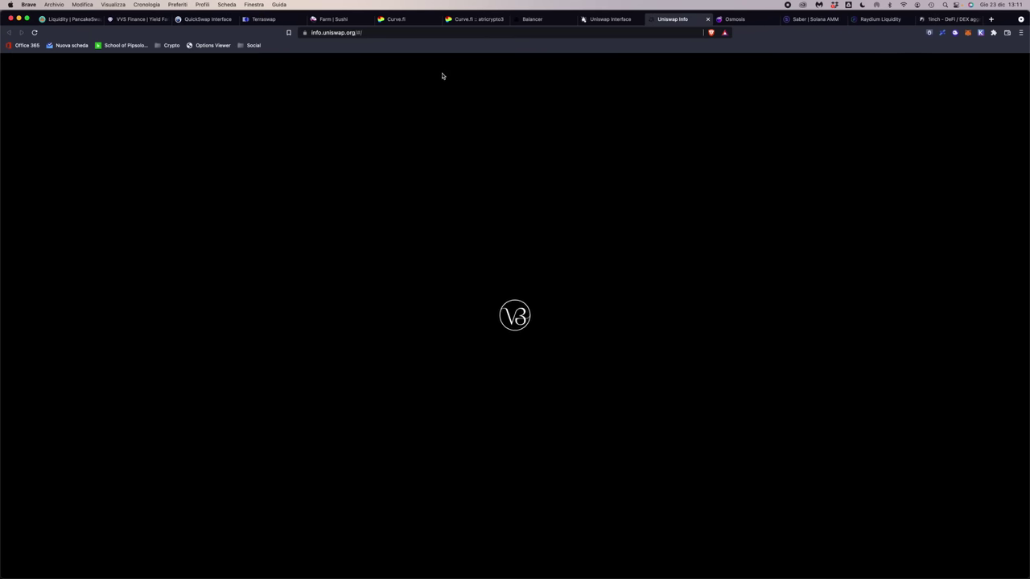
scroll(818, 349, "down", 1)
scroll(800, 351, "up", 1)
scroll(799, 352, "down", 4)
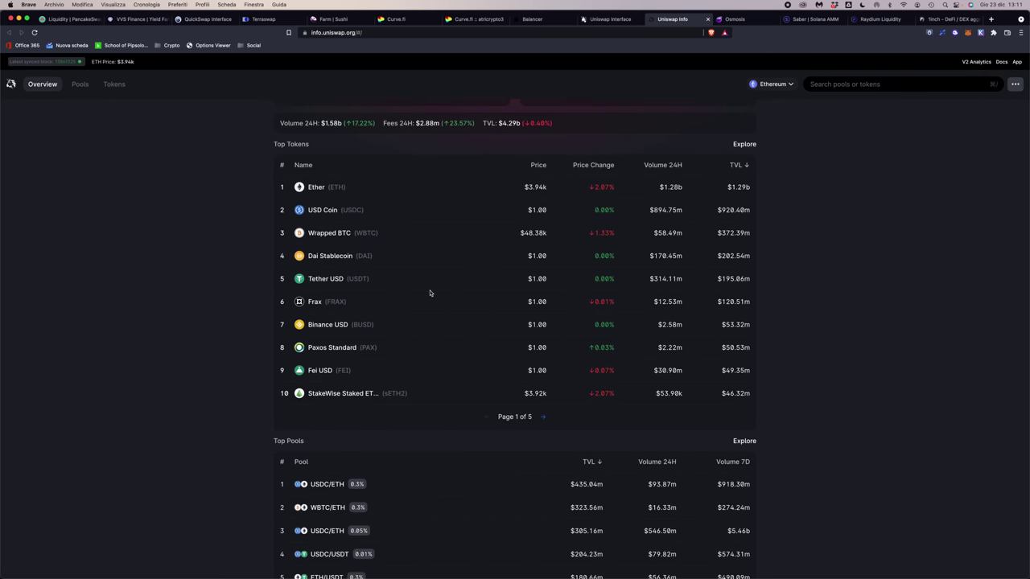
scroll(384, 460, "down", 2)
left_click(322, 397)
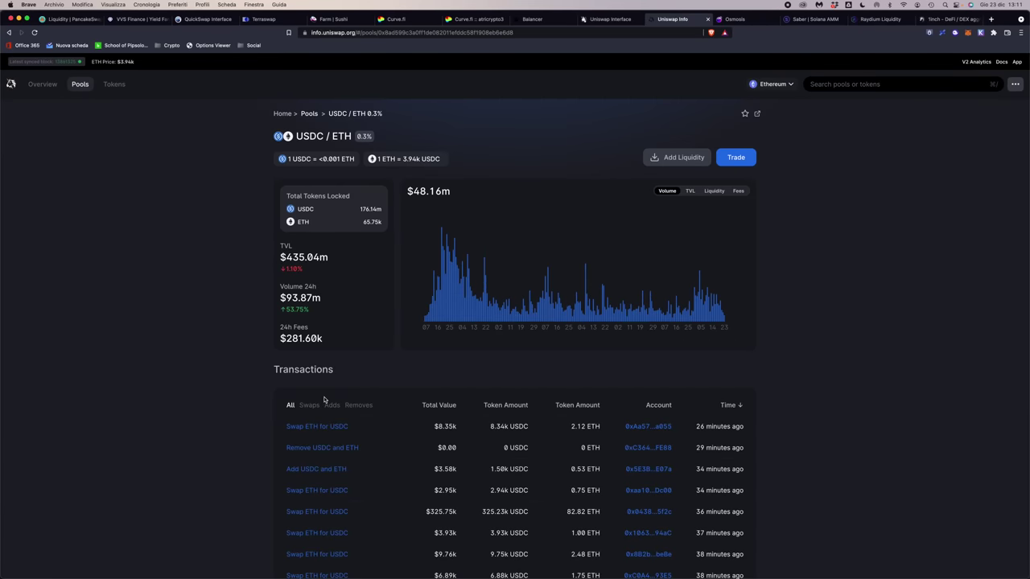
Step: Examine the USDC/ETH pool's total value locked, 24-hour volume and 24-hour fees
scroll(422, 404, "down", 1)
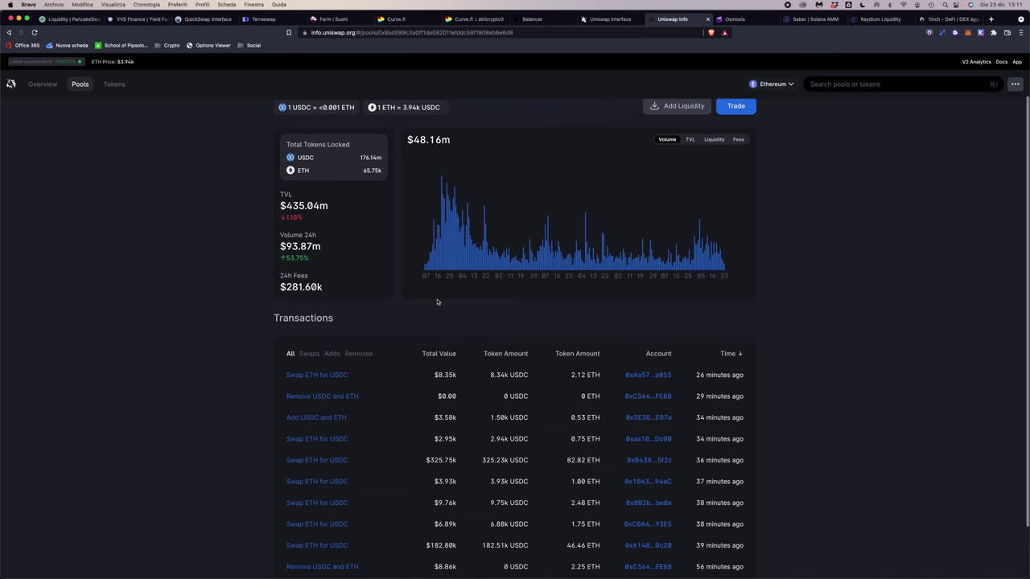
left_click_drag(283, 285, 330, 290)
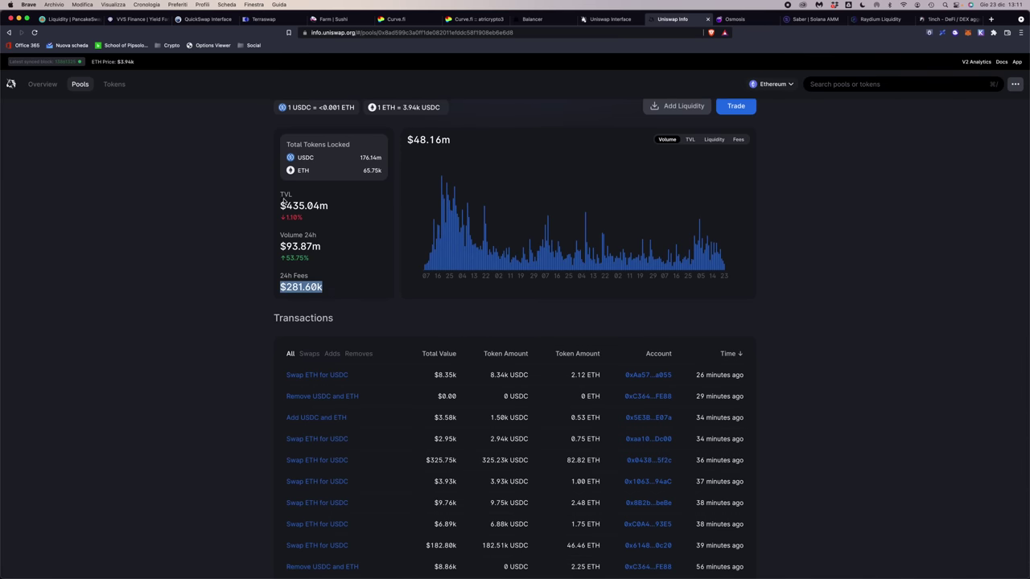
left_click_drag(276, 206, 348, 209)
scroll(364, 265, "up", 1)
left_click_drag(277, 294, 362, 299)
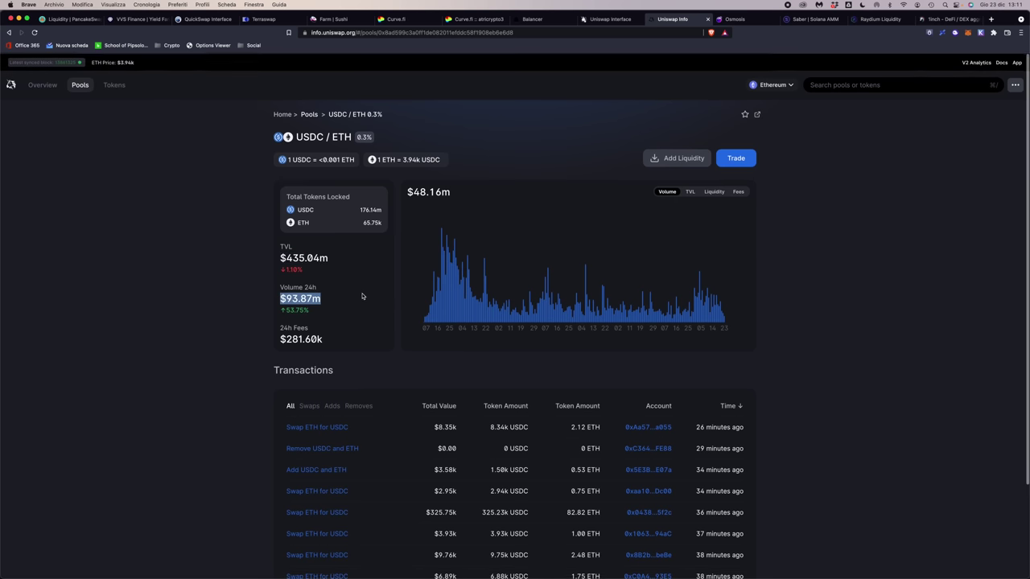
left_click(222, 315)
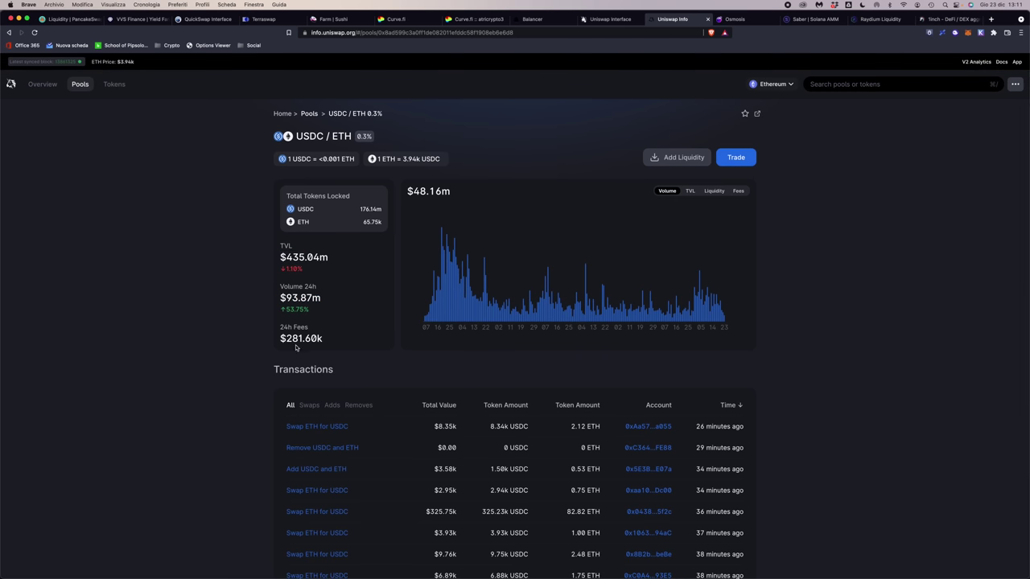
Step: Return to the ETH/DAI liquidity form and narrow its price range to about 3010 to 4720 DAI per ETH
left_click(636, 18)
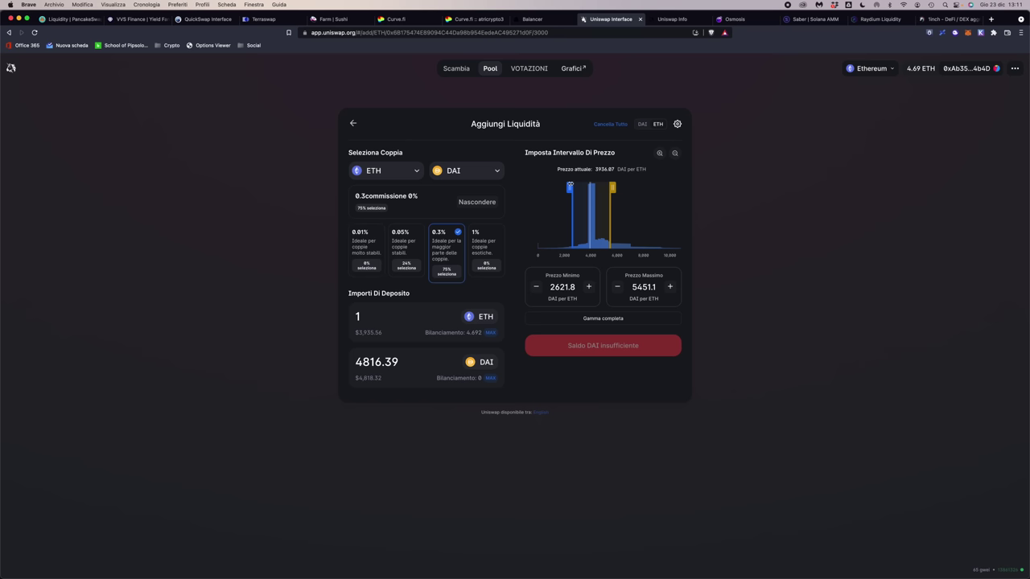
left_click_drag(569, 189, 602, 187)
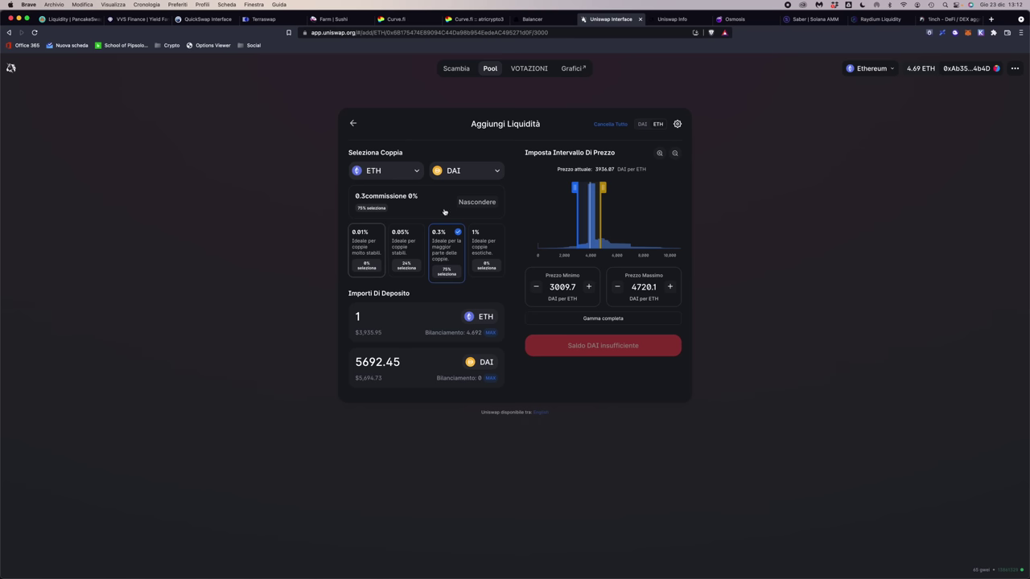
Step: Switch to Osmosis, browse the incentivized pools, and open Pool #1 for ATOM/OSMO
left_click(730, 20)
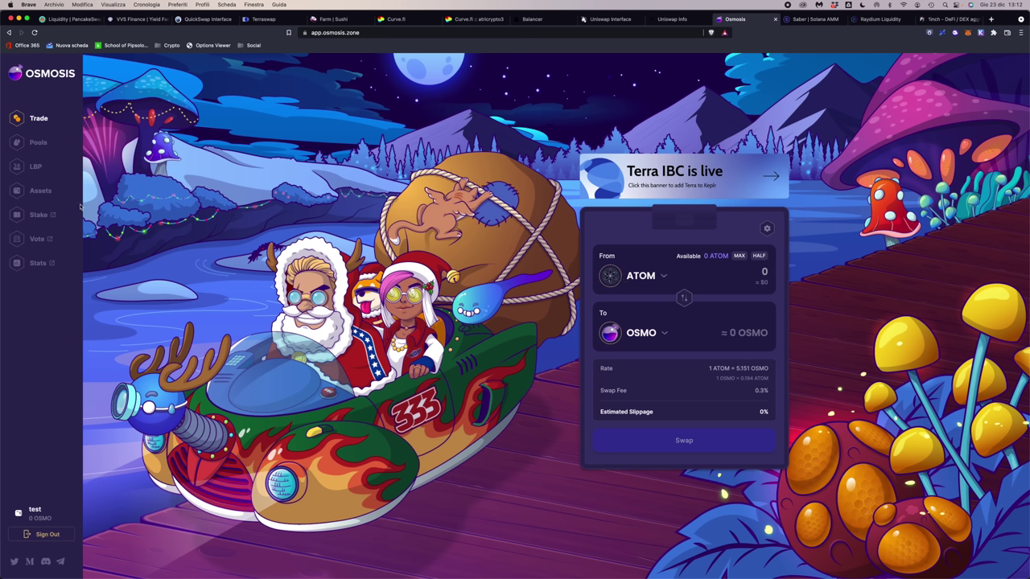
left_click(36, 143)
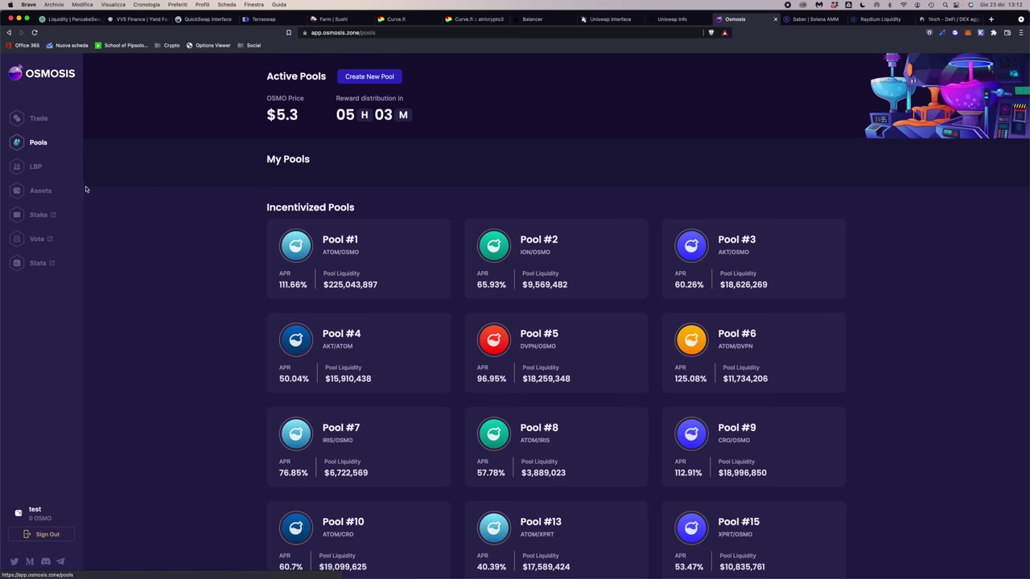
scroll(395, 265, "down", 2)
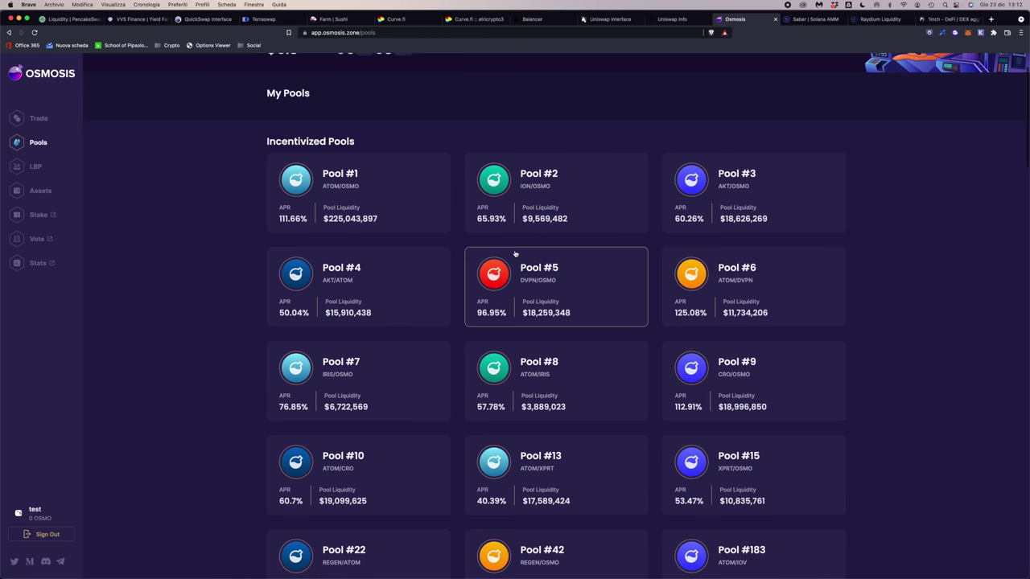
scroll(450, 255, "up", 2)
left_click(335, 251)
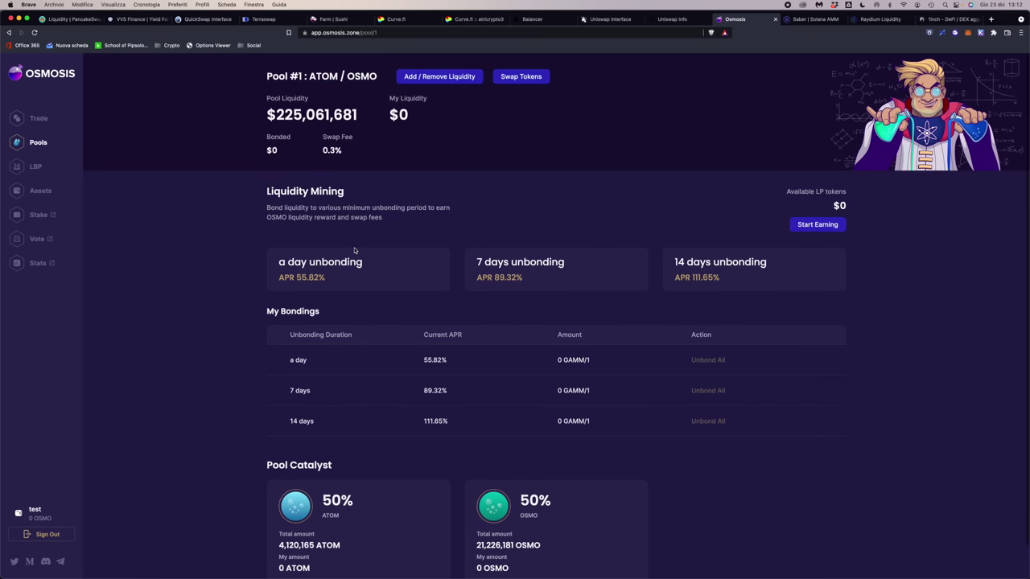
Step: Preview adding liquidity to the ATOM/OSMO pool with the Single Asset LP option, and close the form without adding any
left_click(433, 77)
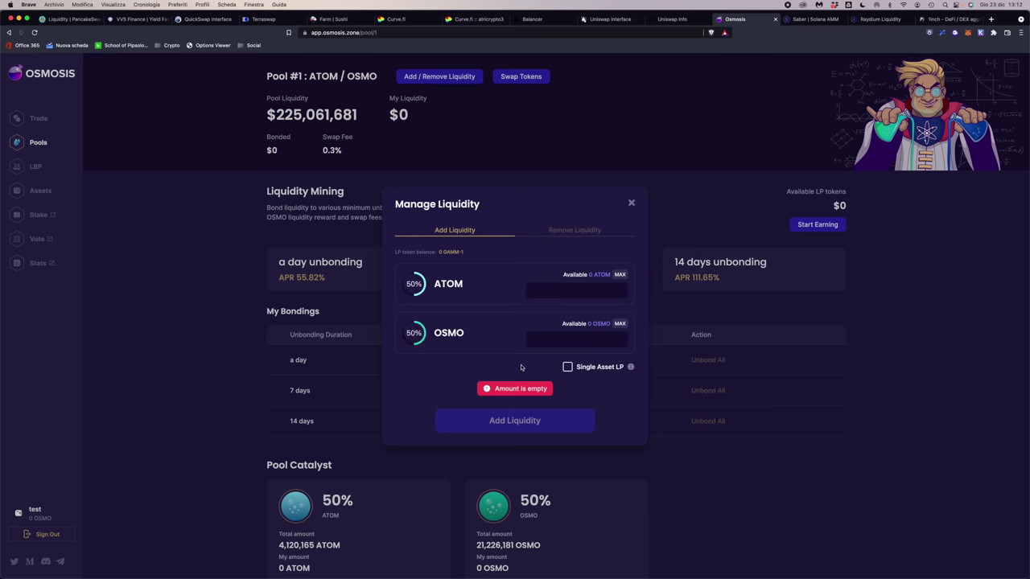
left_click(567, 367)
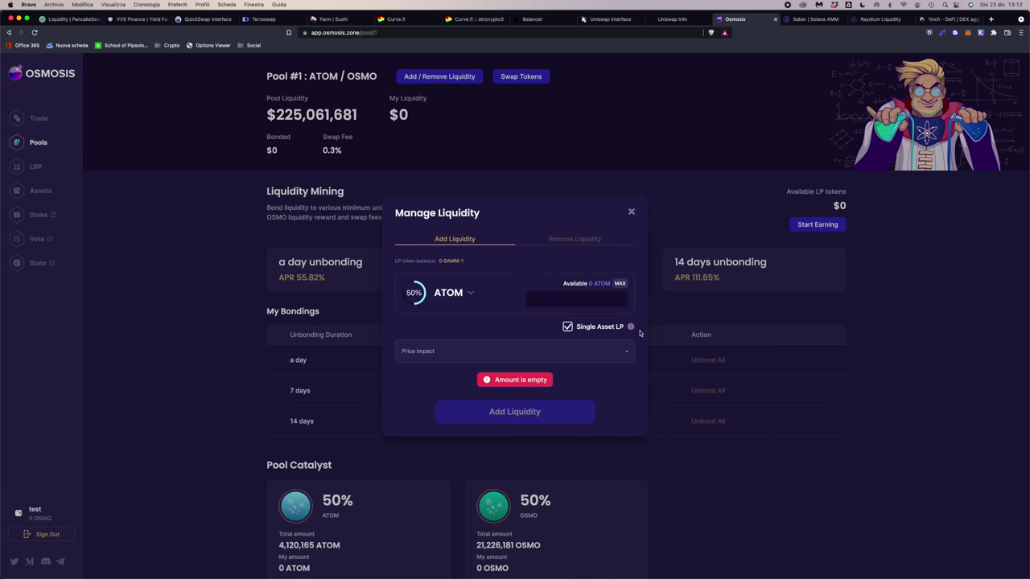
mouse_move(631, 329)
left_click(581, 303)
left_click(632, 211)
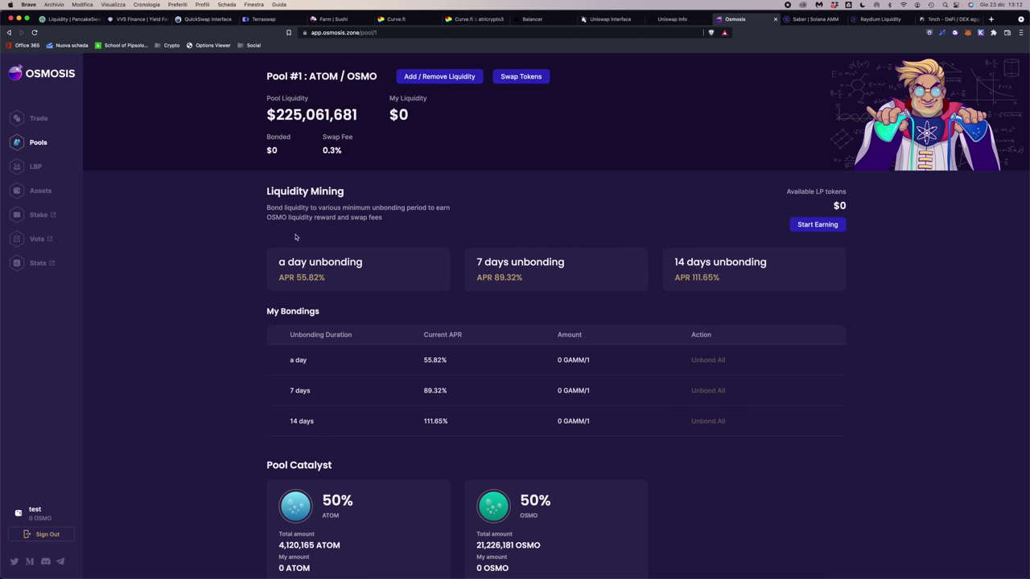
Step: Preview bonding LP tokens in the ATOM/OSMO pool with the 14 days unbonding period, and close the form without bonding any
left_click(841, 227)
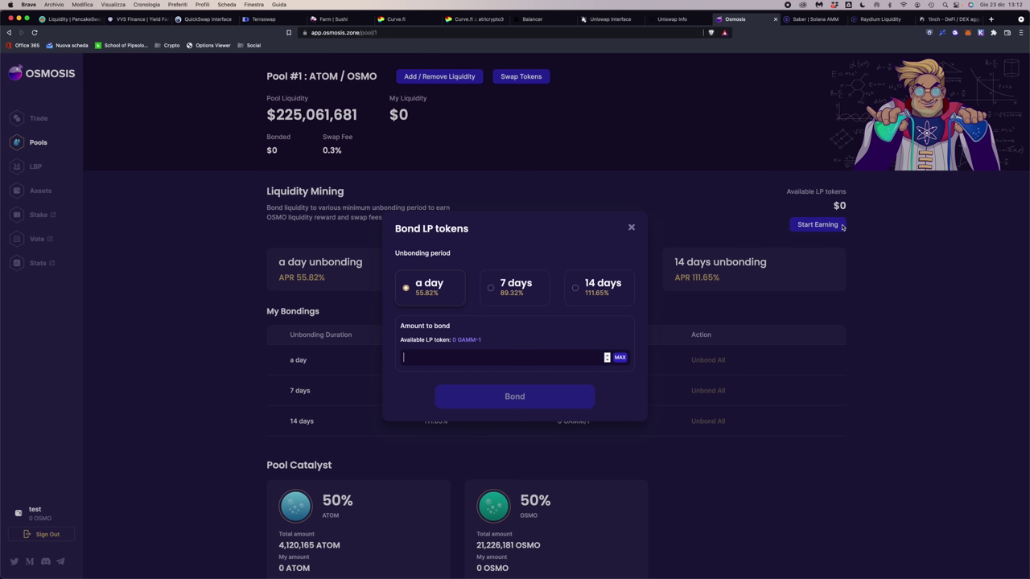
left_click(596, 291)
triple_click(397, 254)
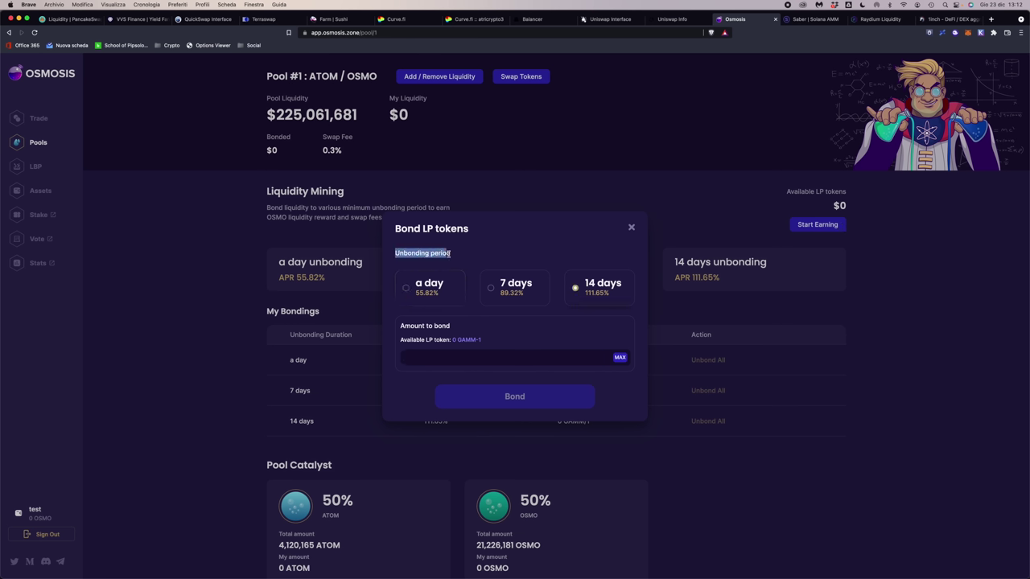
left_click(494, 253)
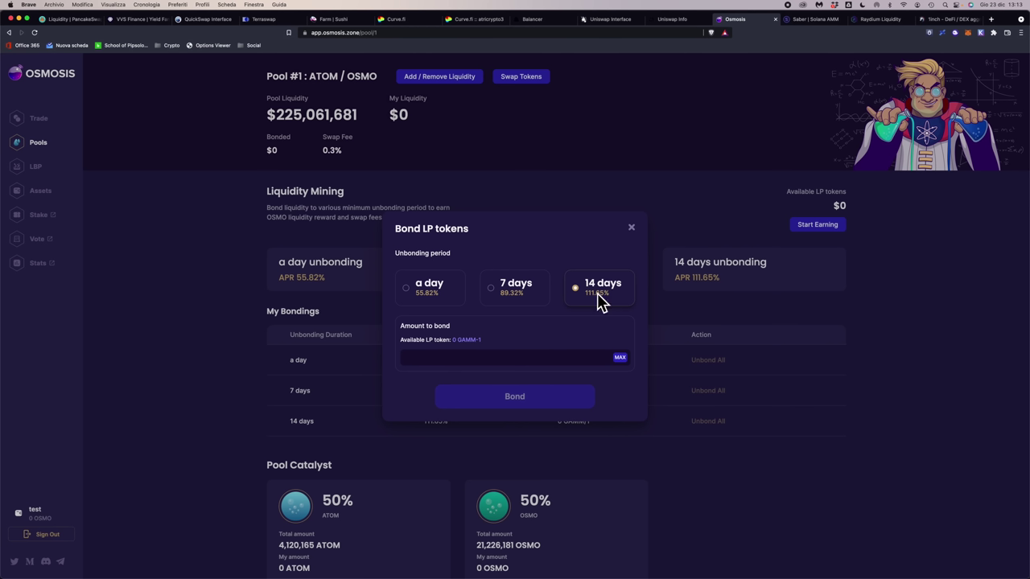
left_click_drag(456, 339, 493, 341)
left_click(463, 340)
left_click(632, 229)
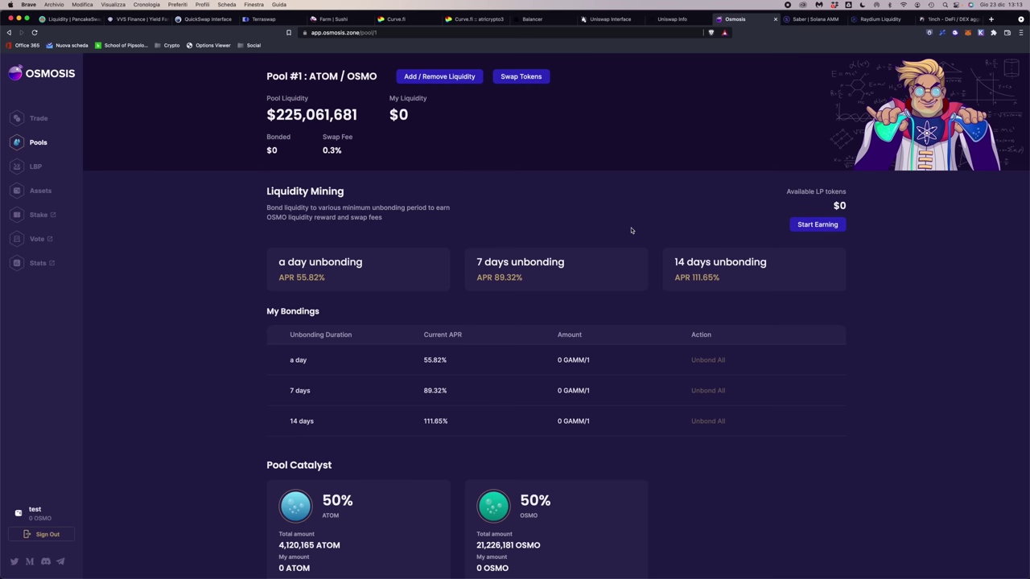
scroll(659, 237, "down", 1)
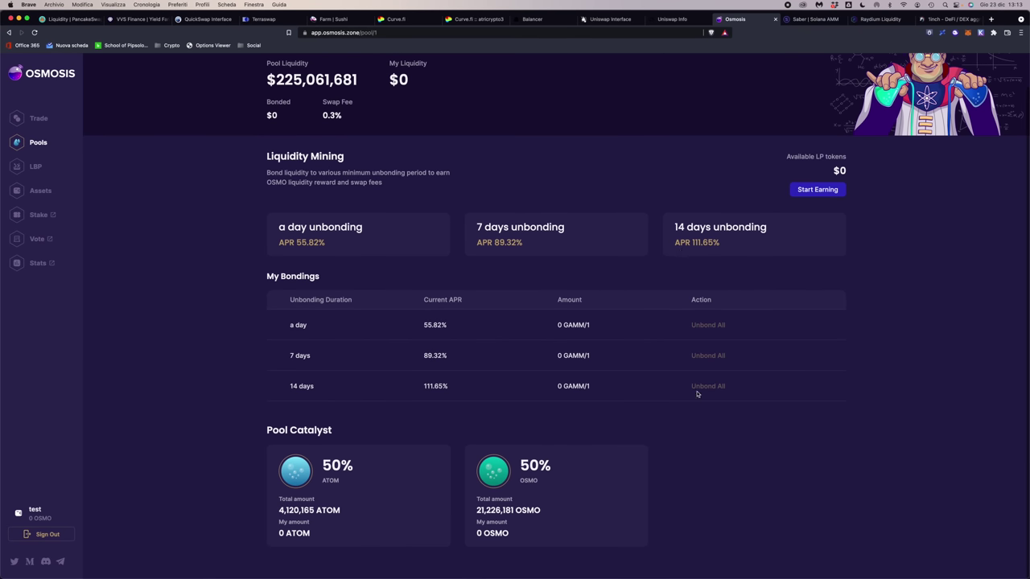
scroll(834, 316, "up", 1)
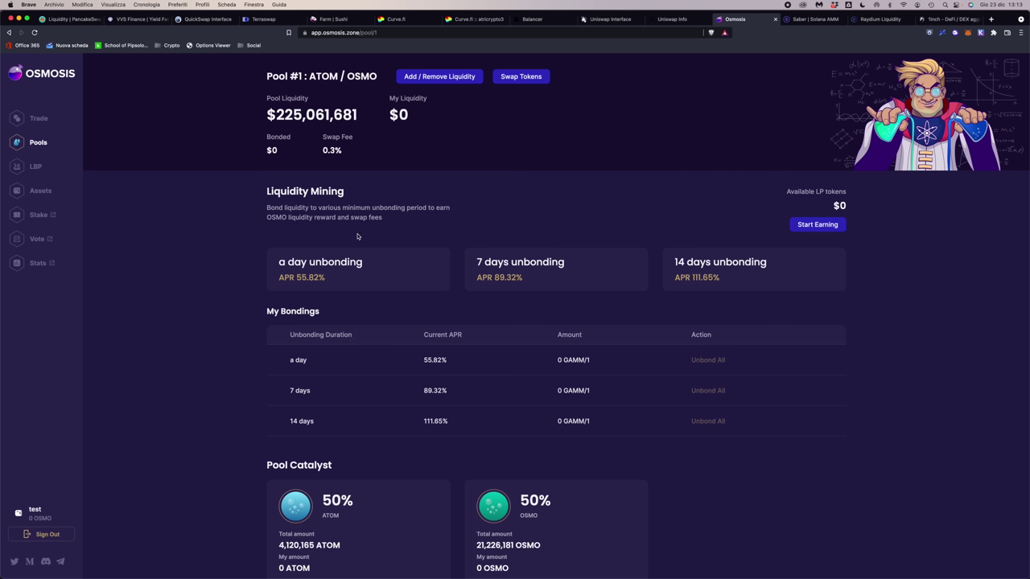
Step: Switch to Saber, open the USDT-USDC pool's deposit form, and enter 1112312 as the USDC amount
left_click(802, 25)
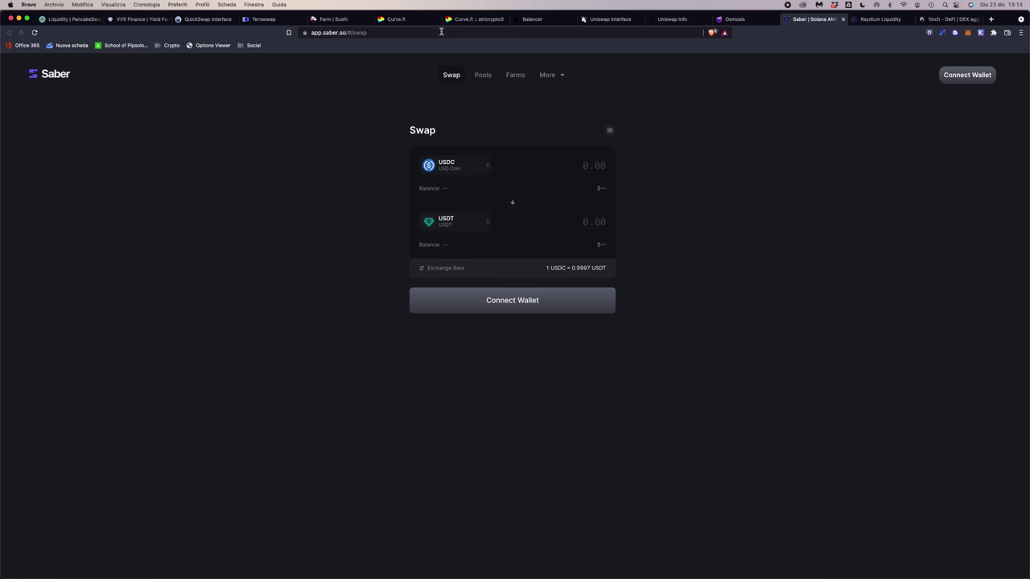
left_click(482, 74)
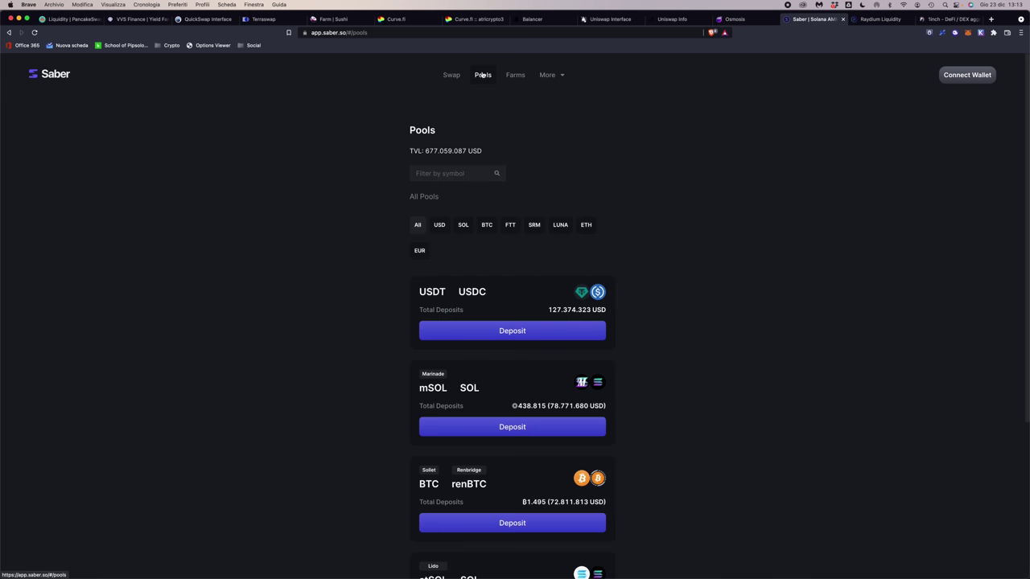
scroll(600, 303, "down", 1)
scroll(603, 304, "up", 1)
left_click(515, 334)
type("1112312")
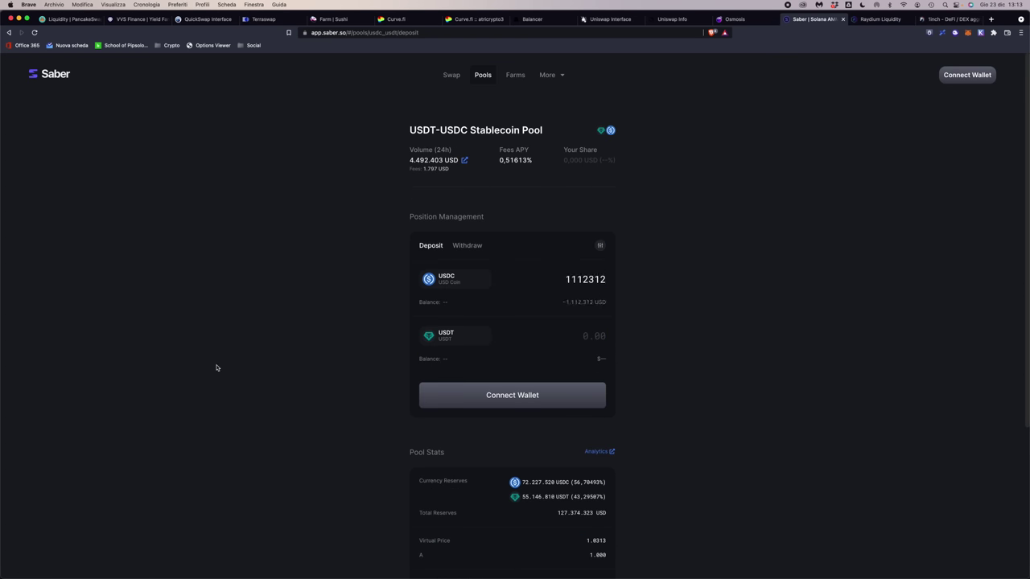
scroll(400, 386, "down", 5)
scroll(523, 362, "up", 5)
Step: Open Saber's Farms page and connect the Phantom wallet, entering the wallet password and approving the connection
left_click(513, 77)
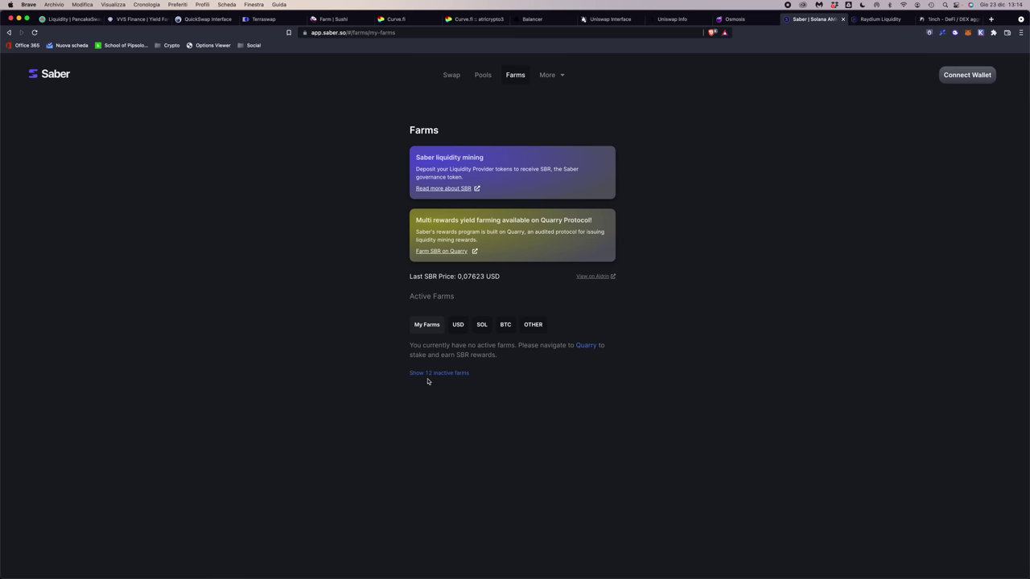
left_click(957, 75)
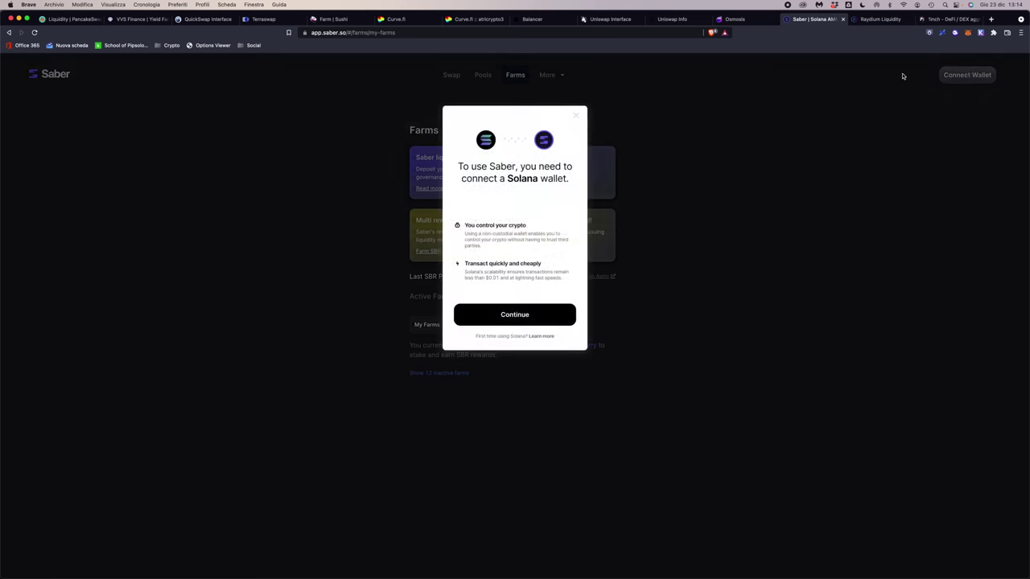
left_click(524, 315)
left_click(520, 193)
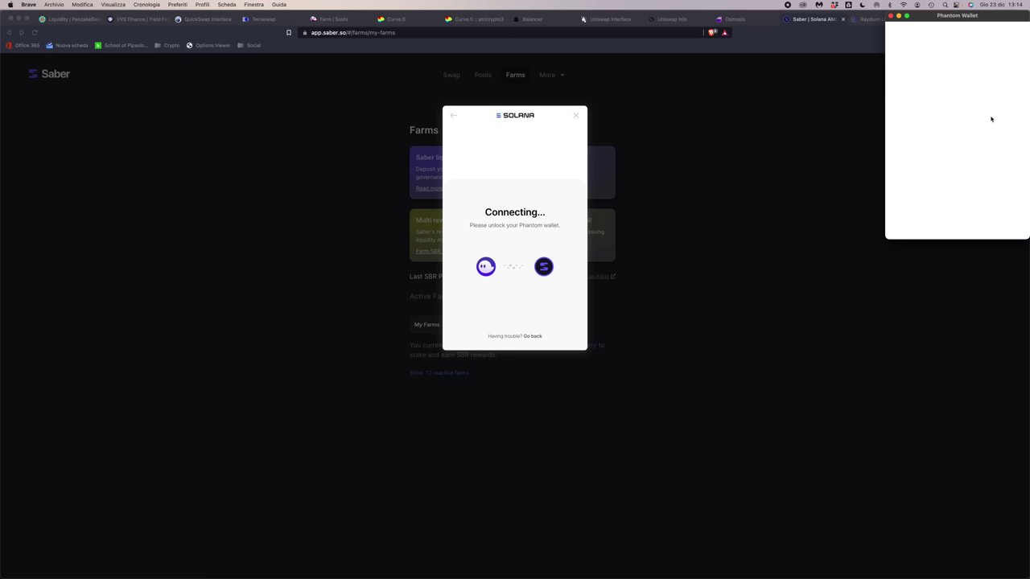
type("•••")
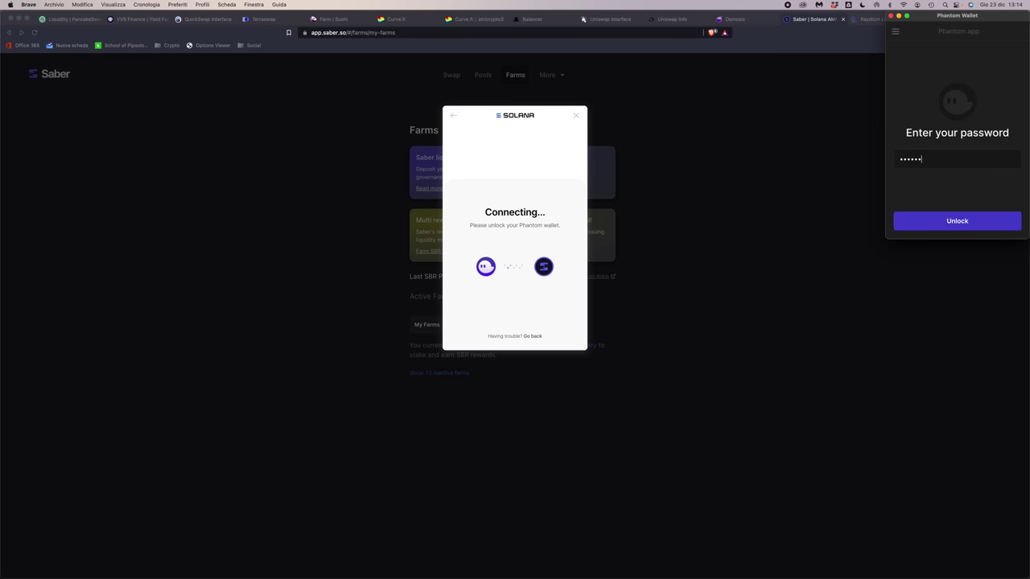
key("Return")
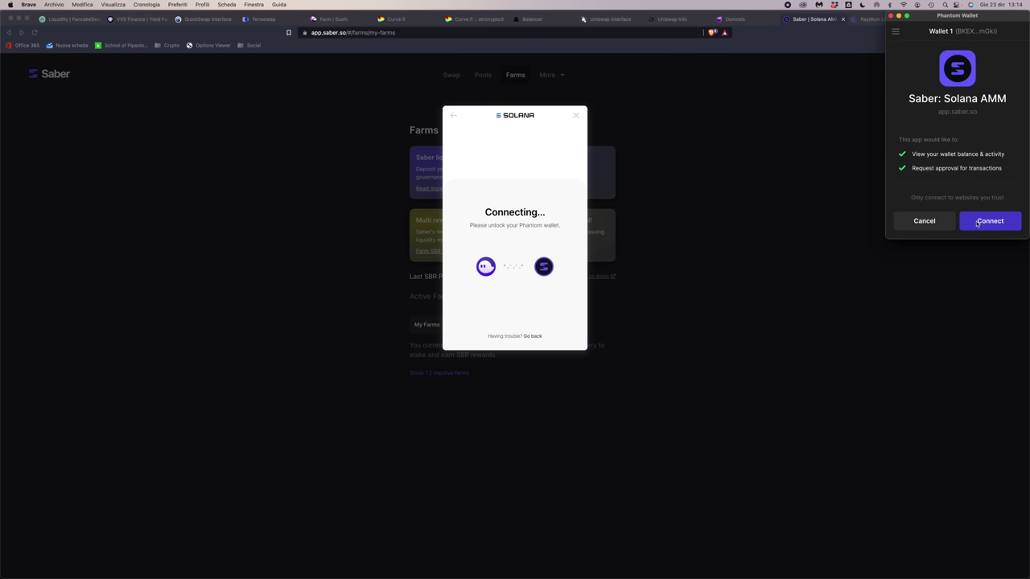
left_click(977, 223)
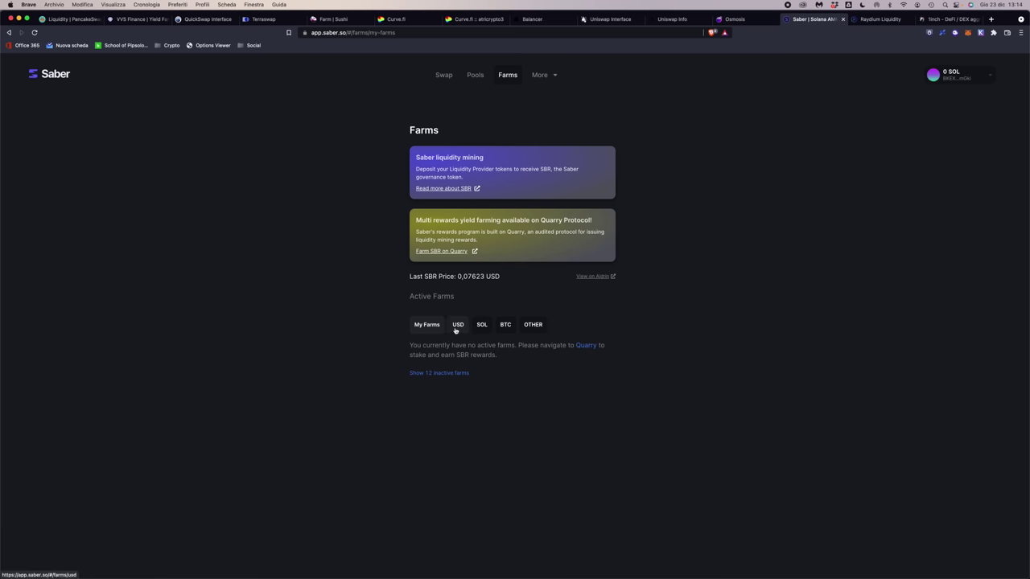
Step: Filter the active farms to OTHER and open the soETH-ETH liquidity mining page to examine its staking details
left_click(531, 327)
scroll(618, 394, "down", 4)
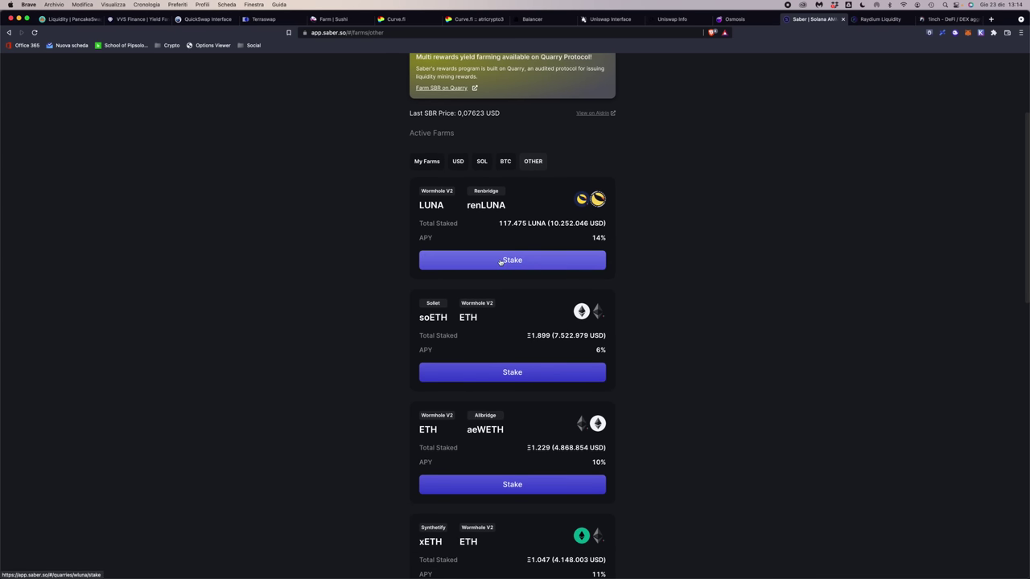
scroll(605, 410, "down", 1)
left_click(512, 318)
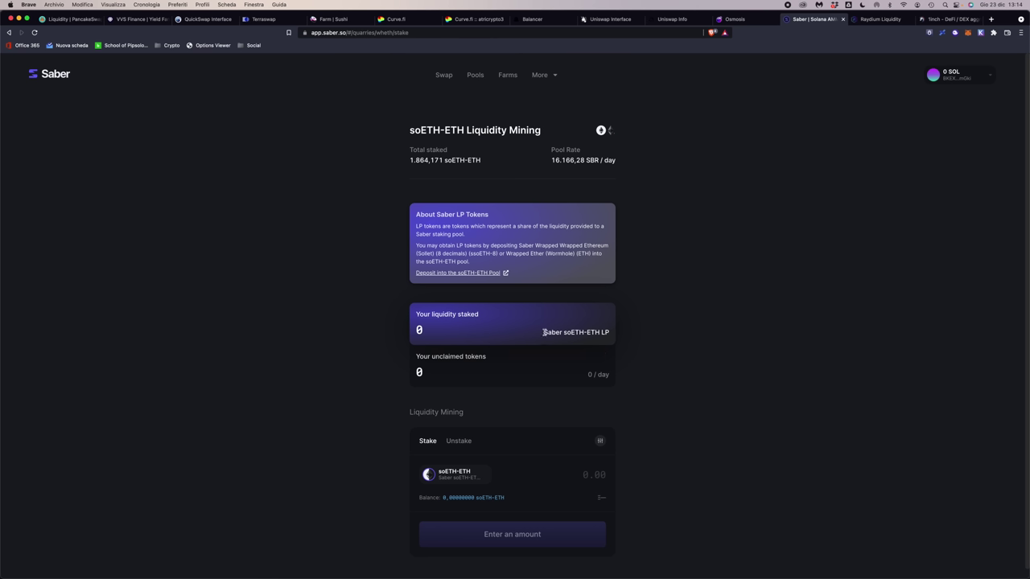
left_click_drag(564, 332, 612, 336)
left_click(363, 221)
Step: Switch to Raydium and go through its Swap page, slippage tolerance settings and Liquidity page
left_click(859, 20)
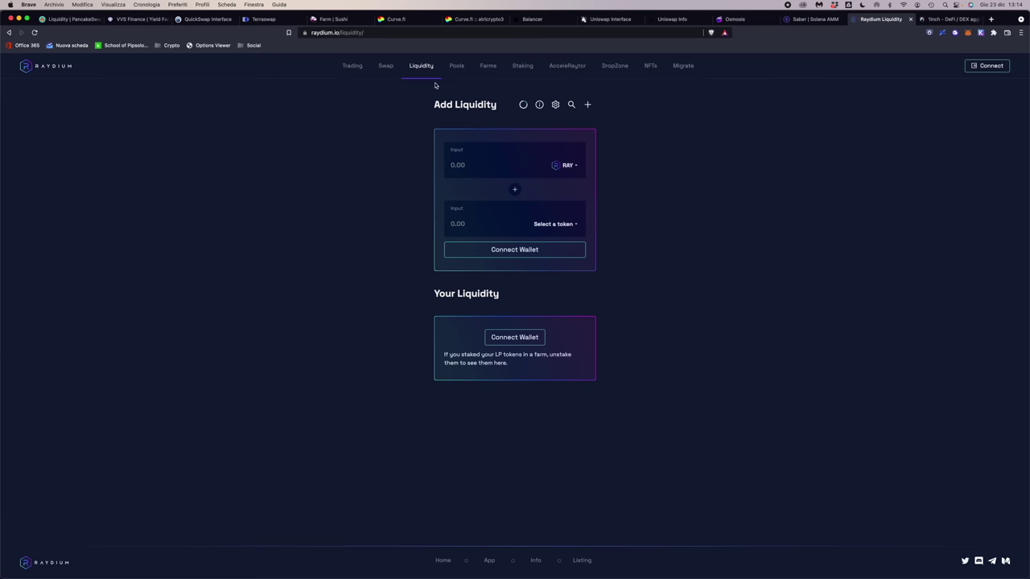
left_click(383, 67)
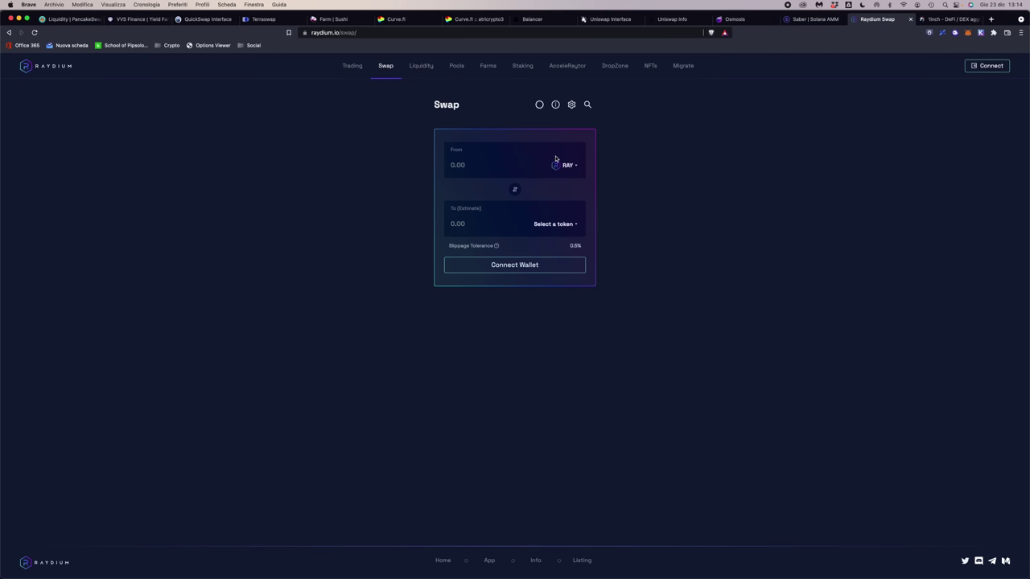
left_click(571, 104)
left_click(608, 288)
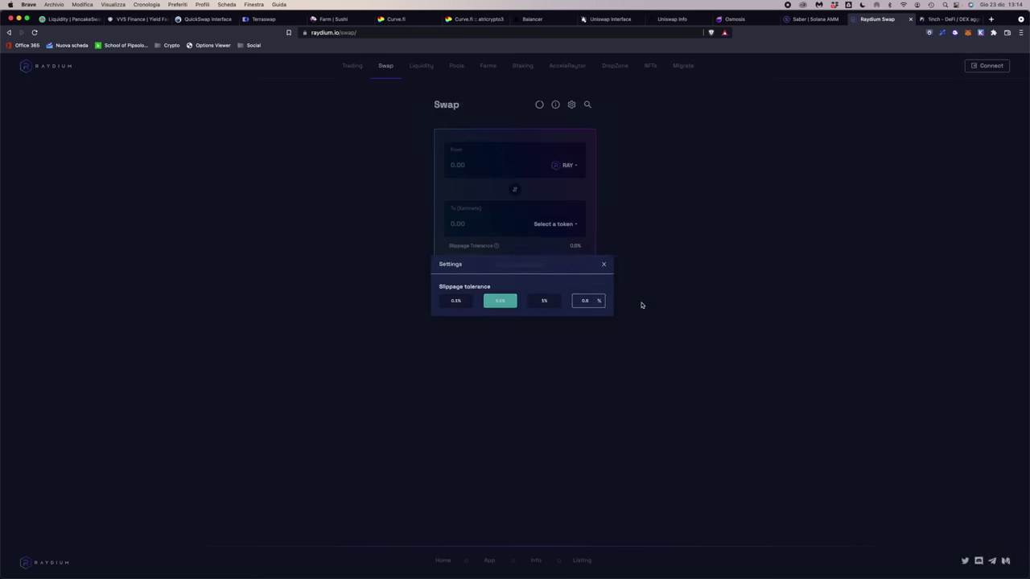
left_click(421, 66)
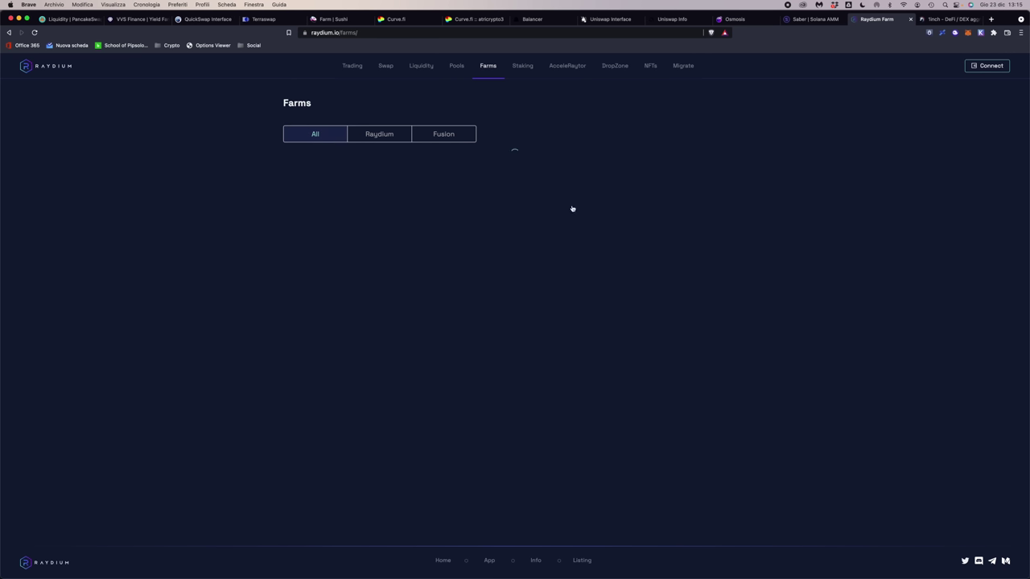
Step: Connect the Phantom wallet to Raydium on its Farms page and approve the connection
left_click(1003, 65)
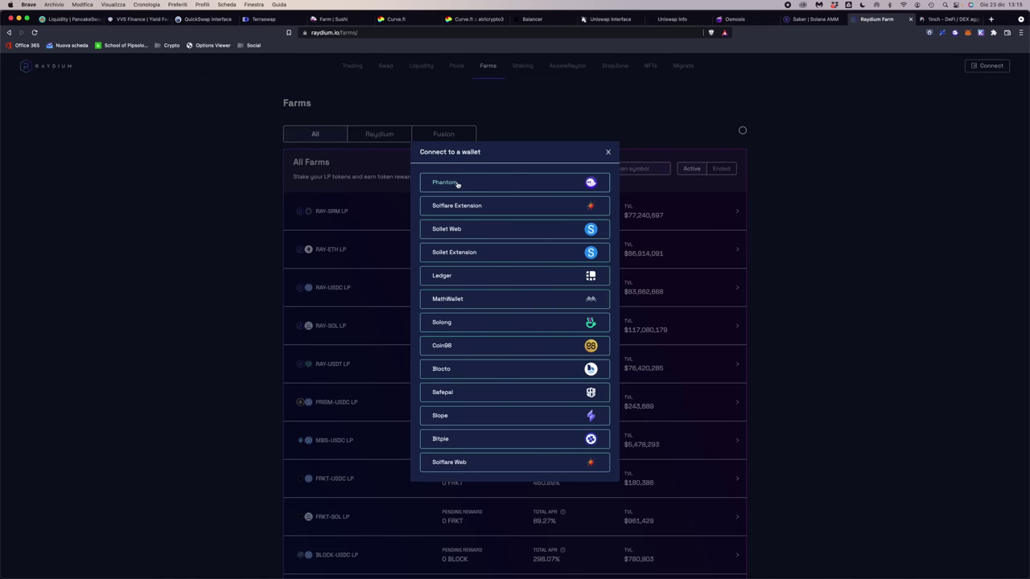
left_click(458, 183)
left_click(993, 221)
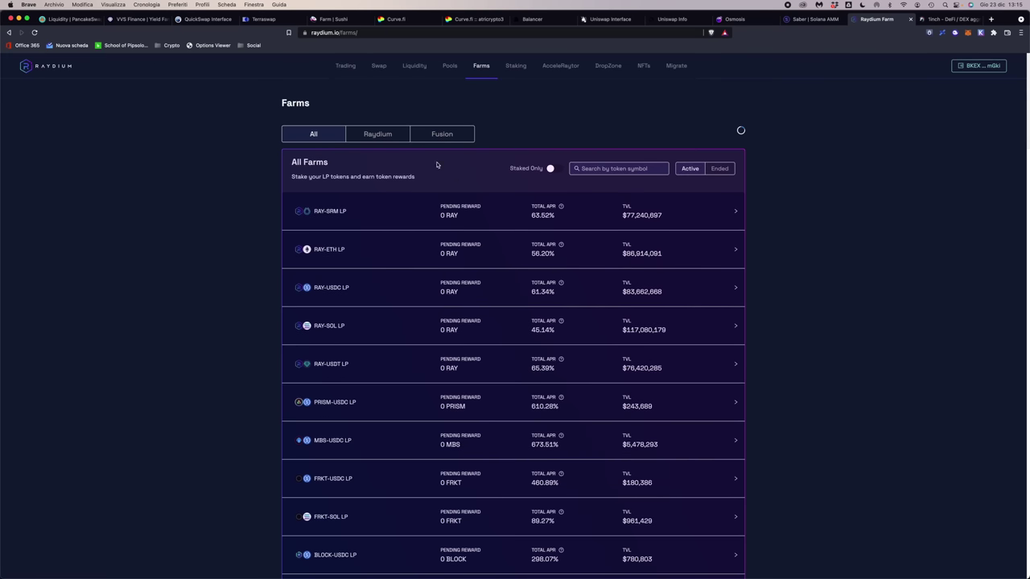
Step: Open Raydium's RAY/USDT trading market, check the buy order type choices, and examine the price chart over a longer period
left_click(346, 68)
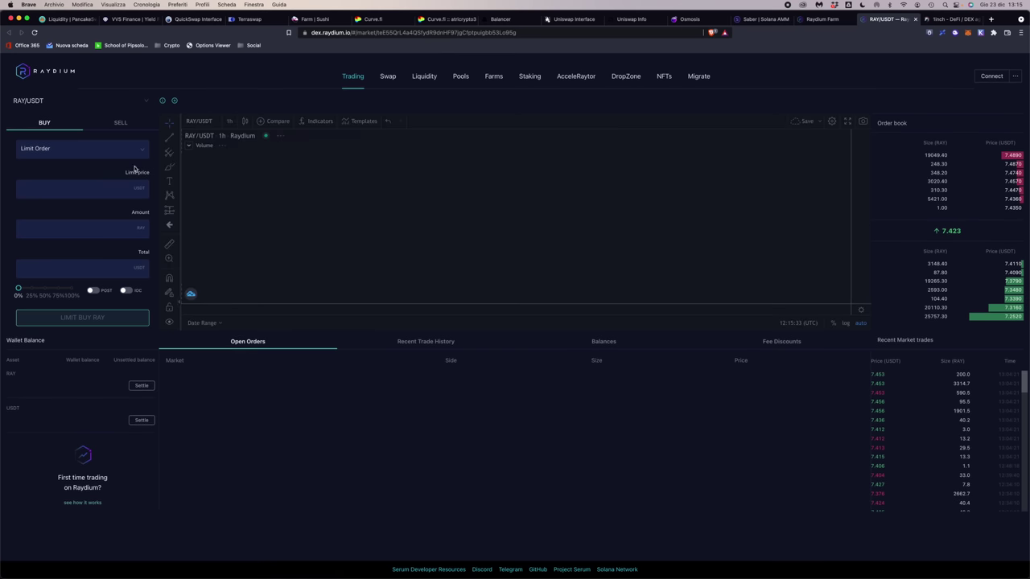
left_click(110, 152)
left_click(105, 164)
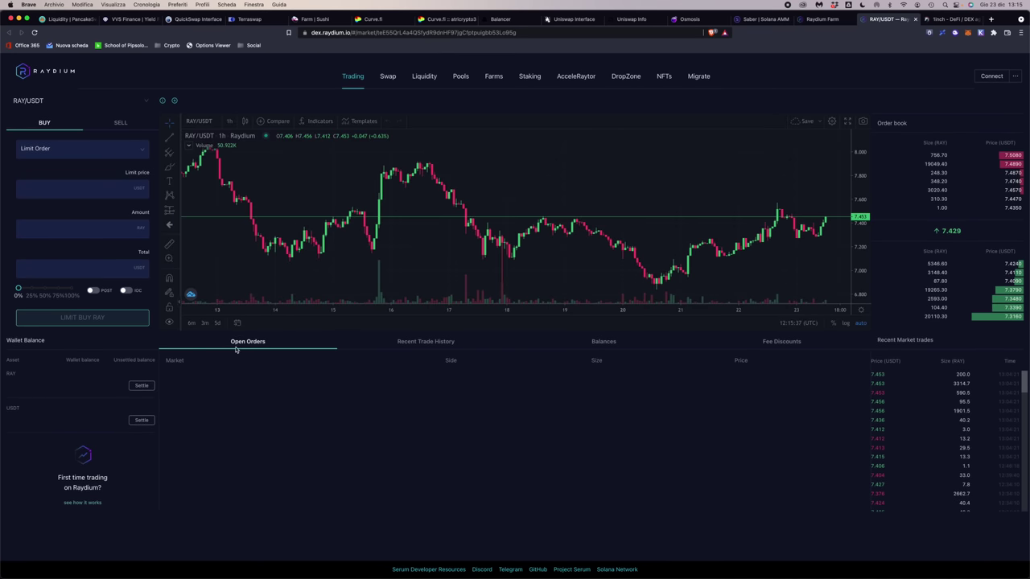
scroll(524, 227, "down", 5)
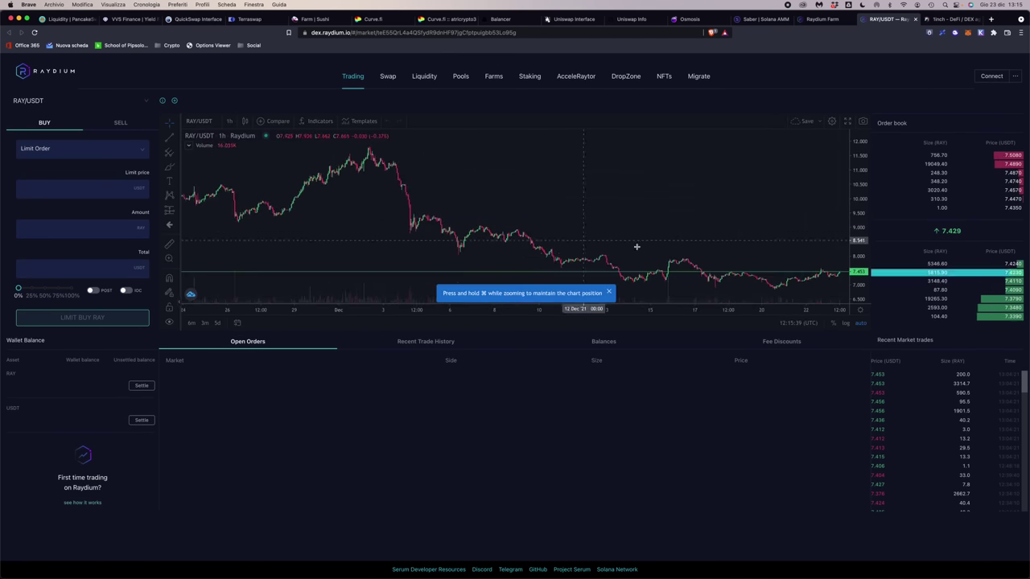
scroll(637, 247, "up", 4)
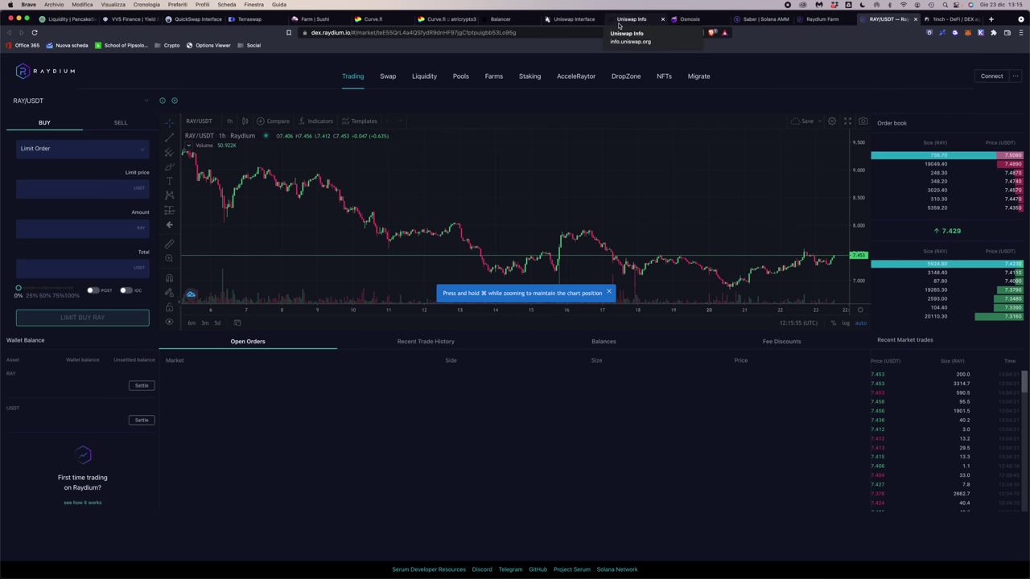
Step: Switch to 1inch, view the available networks, and check the limit order option without switching modes
left_click(954, 18)
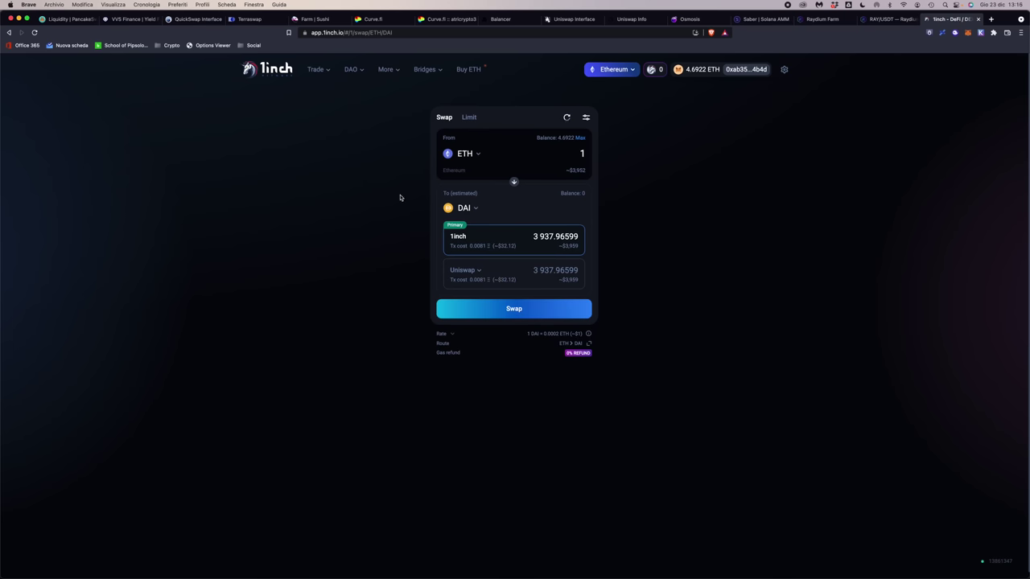
left_click(615, 71)
left_click(615, 71)
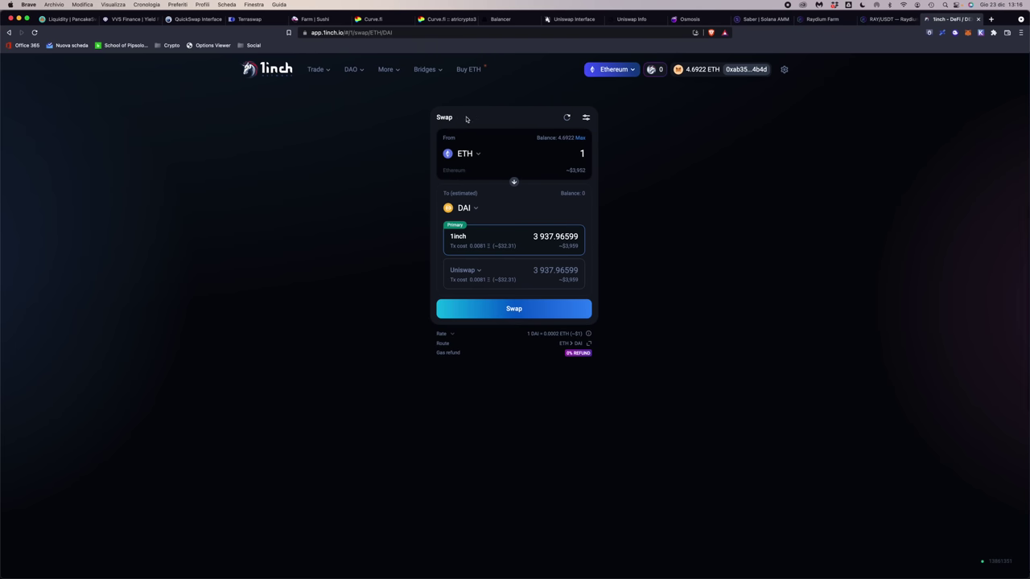
left_click(468, 117)
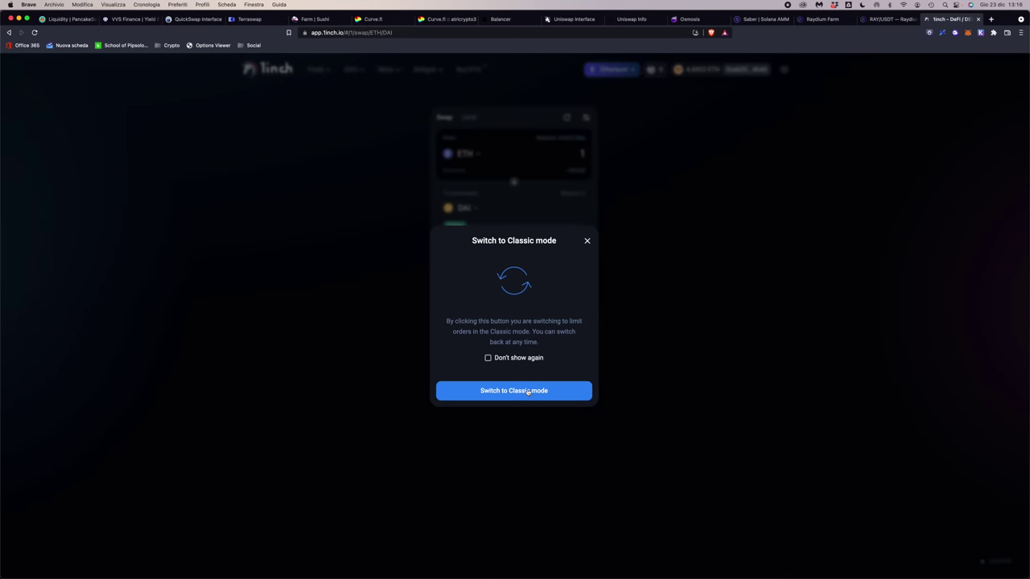
left_click(587, 241)
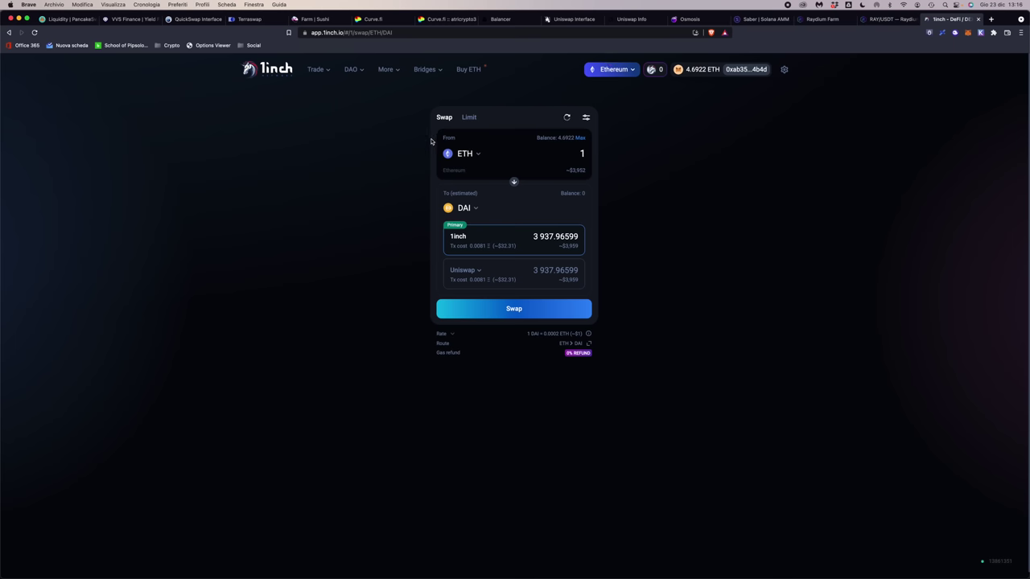
Step: Change 1inch trading to Classic mode and examine the ETH/DAI routing and exchange rate comparison
mouse_move(359, 72)
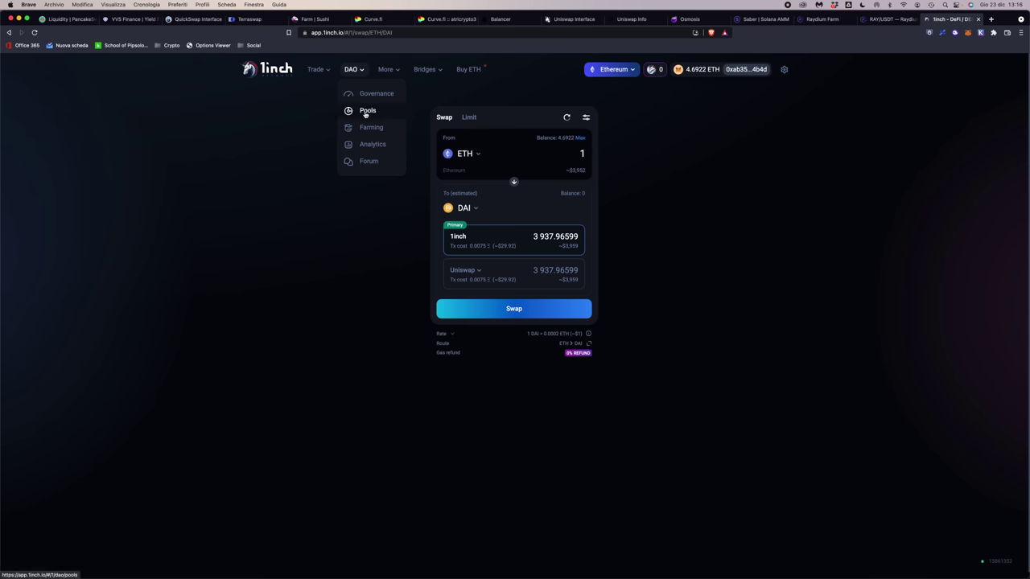
mouse_move(317, 69)
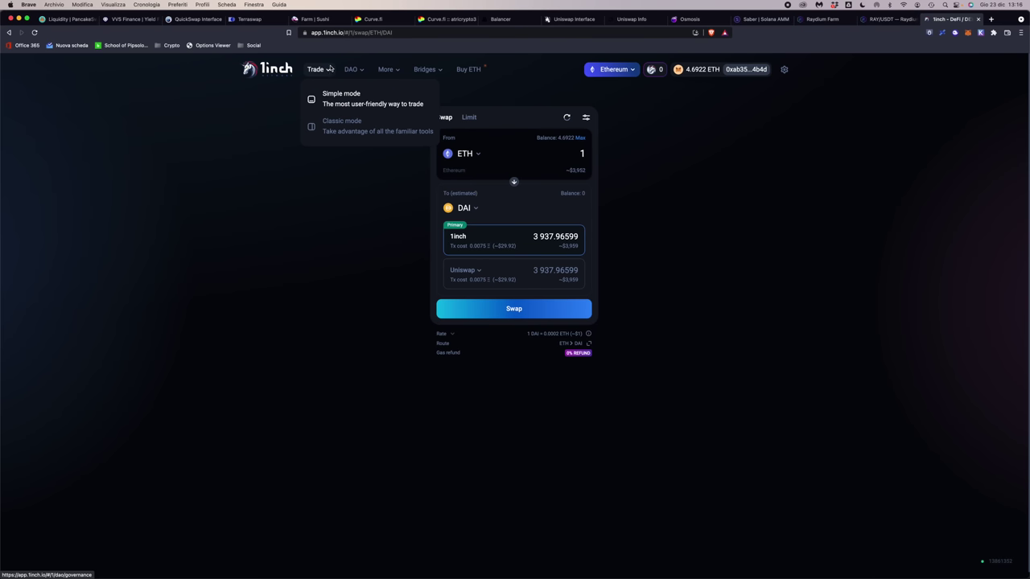
left_click(331, 127)
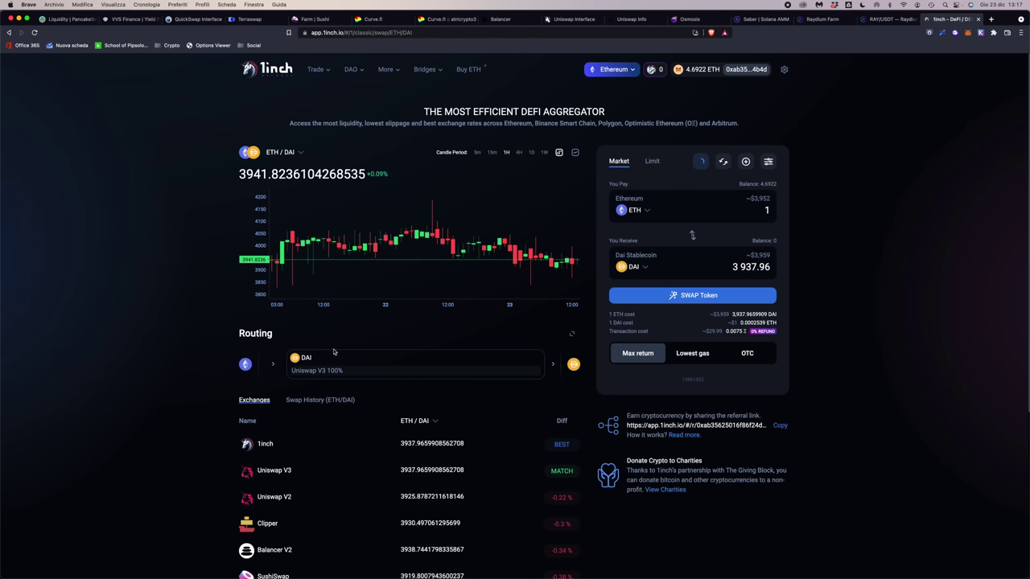
scroll(383, 322, "down", 3)
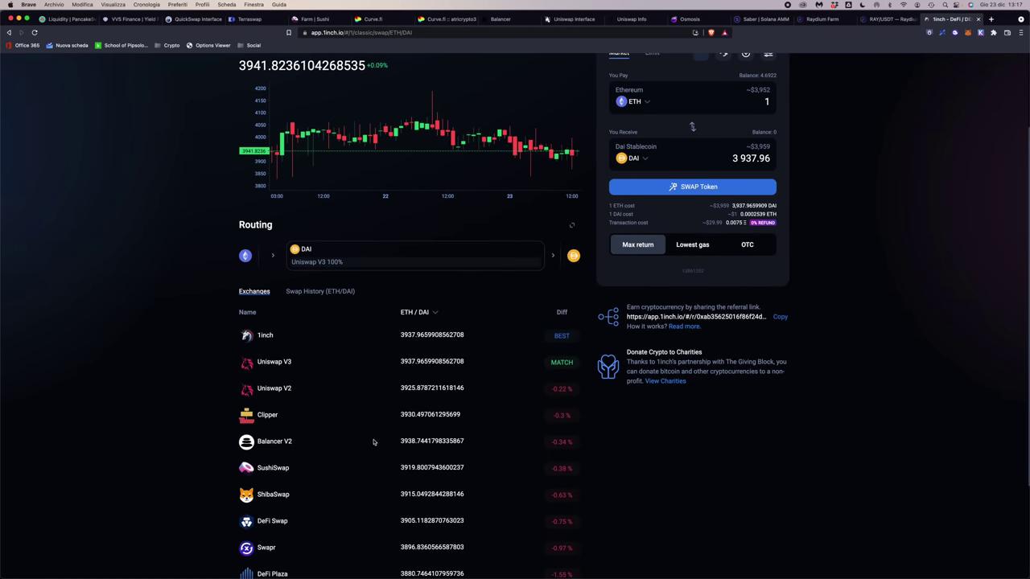
scroll(483, 459, "up", 3)
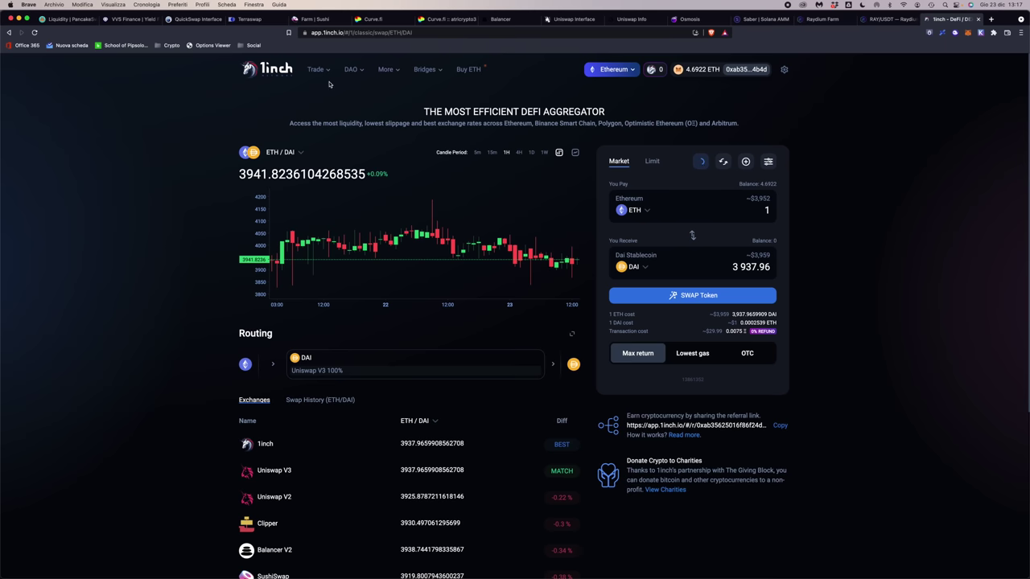
Step: Switch to the Keynote presentation and move on from the AMM slide to the Recap slide
key("ctrl+Up")
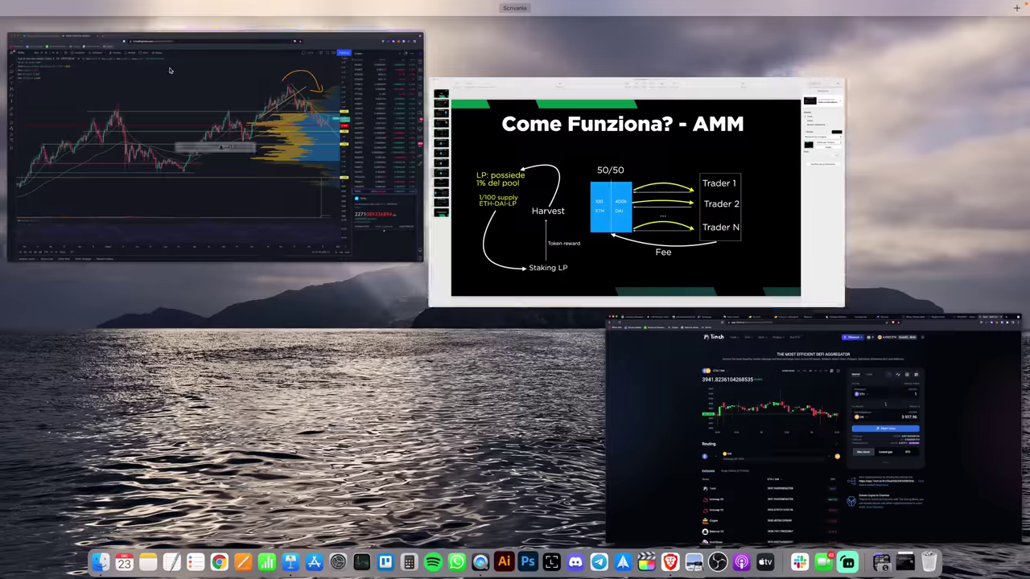
left_click(610, 235)
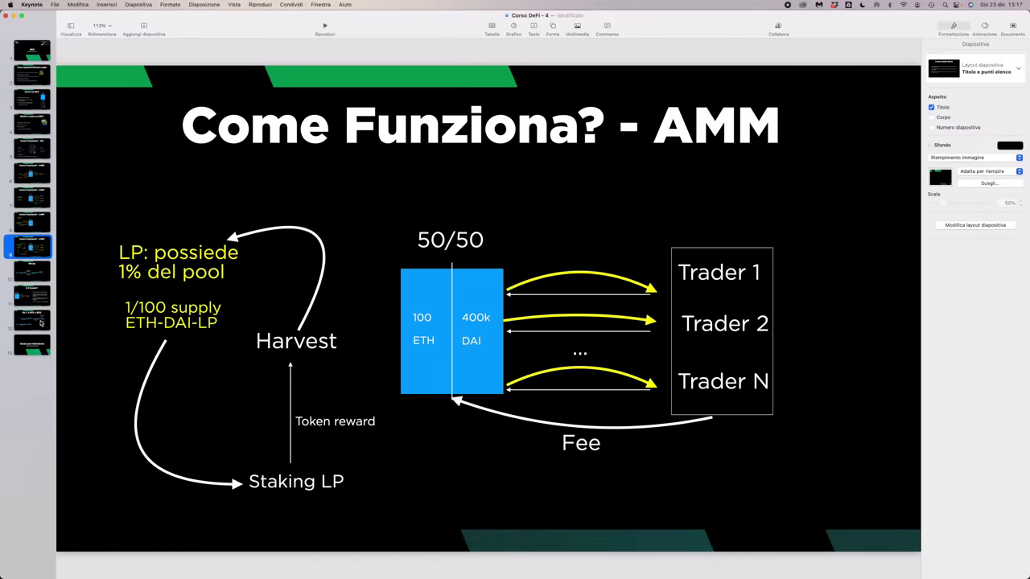
key("Down")
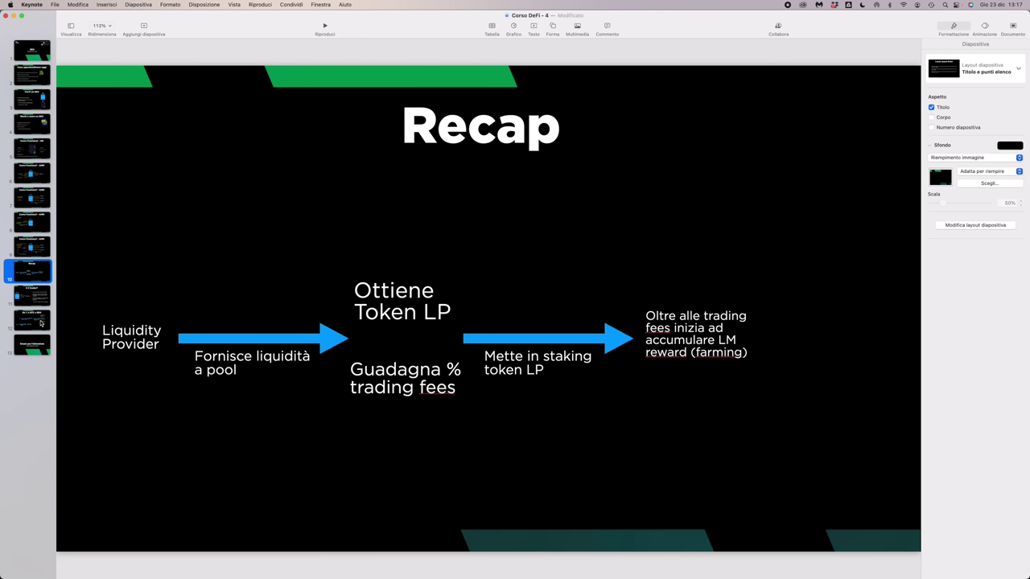